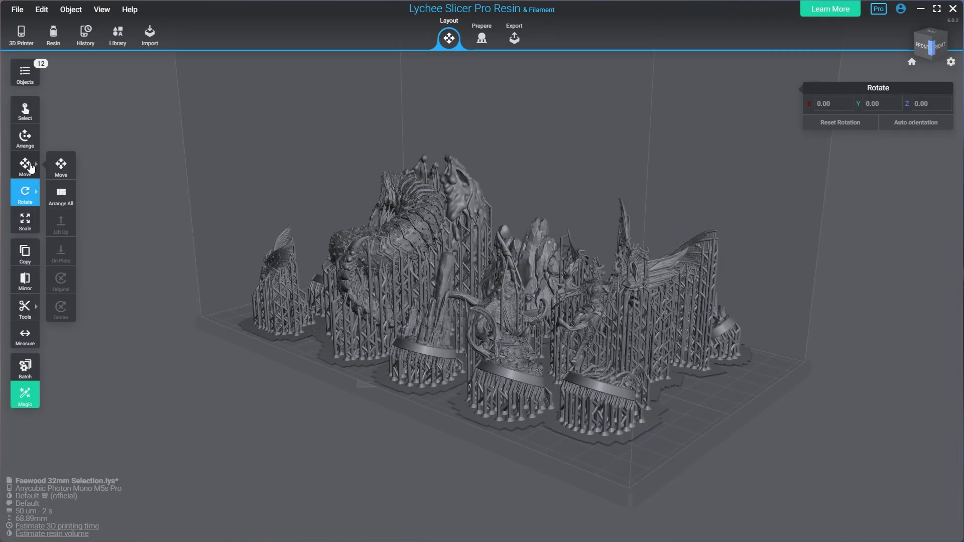
pyautogui.moveTo(290, 204); pyautogui.dragTo(394, 220)
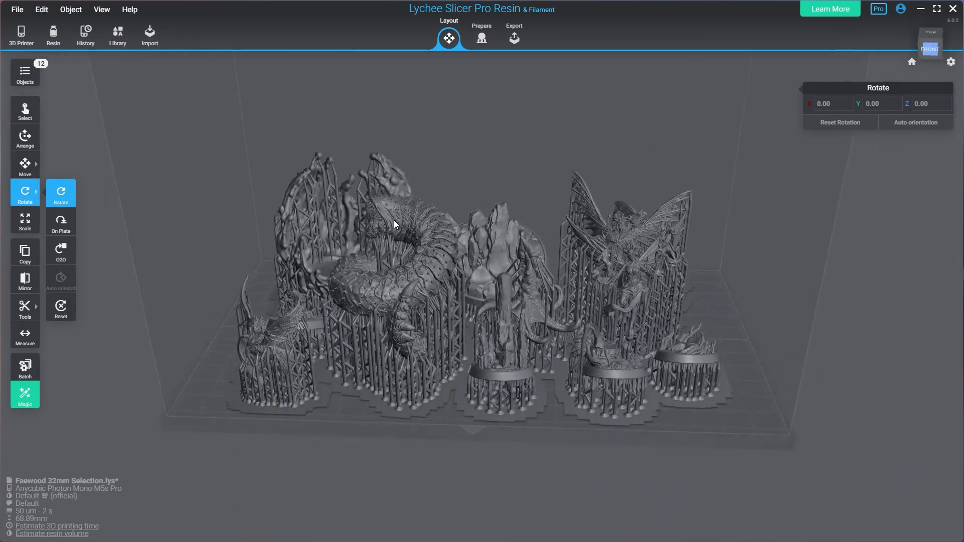
pyautogui.moveTo(738, 278); pyautogui.dragTo(537, 281)
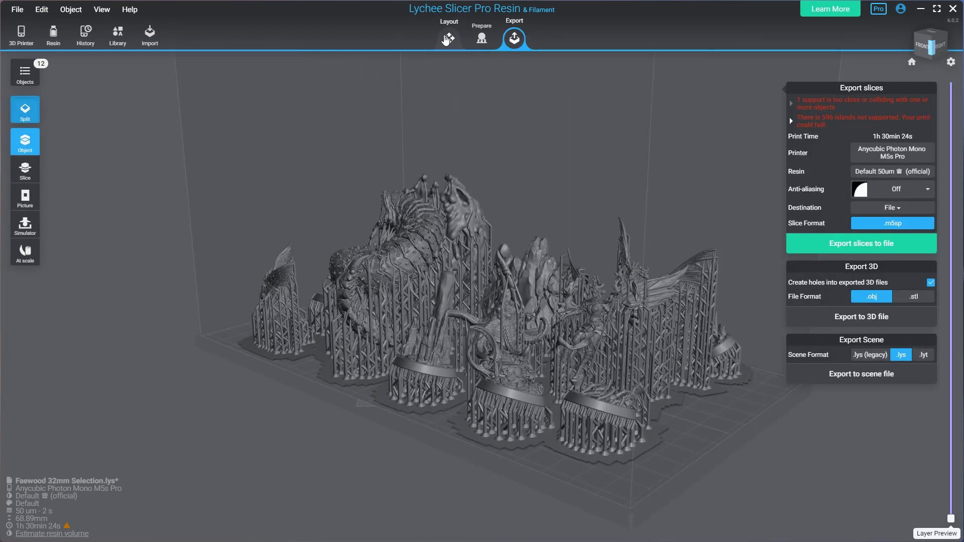
pyautogui.click(444, 39)
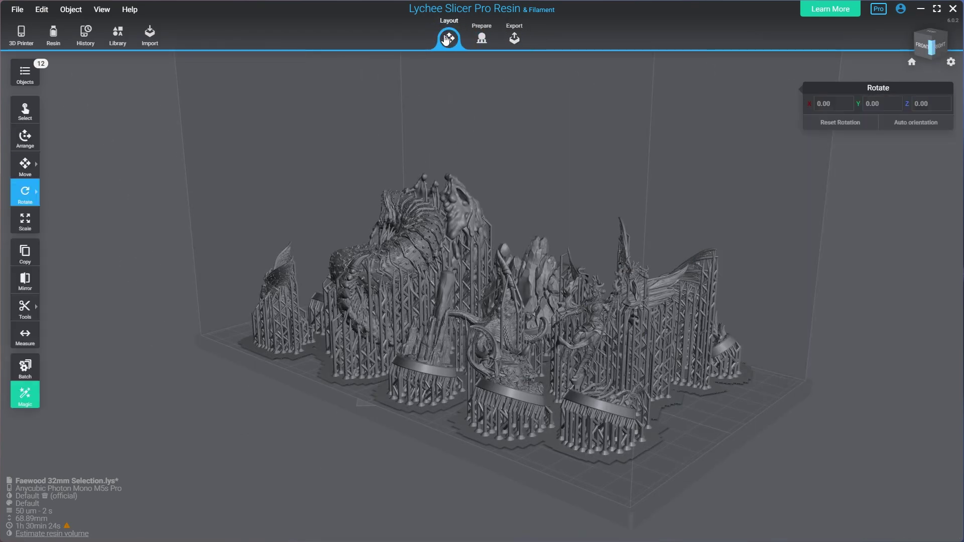
pyautogui.click(515, 41)
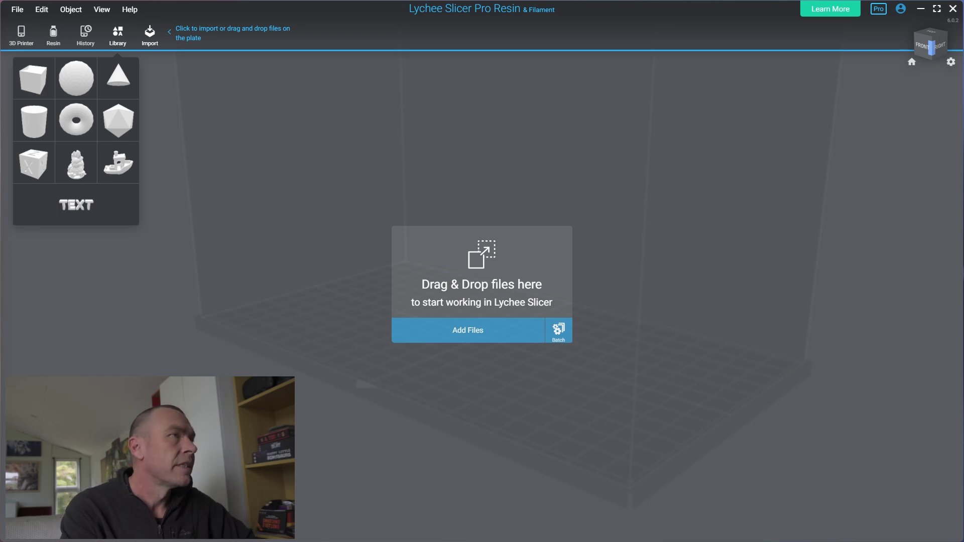
# Step: Open the 3D printer settings, select the Anycubic Photon Mono M5S and begin adding a resin 3D printer
pyautogui.click(22, 34)
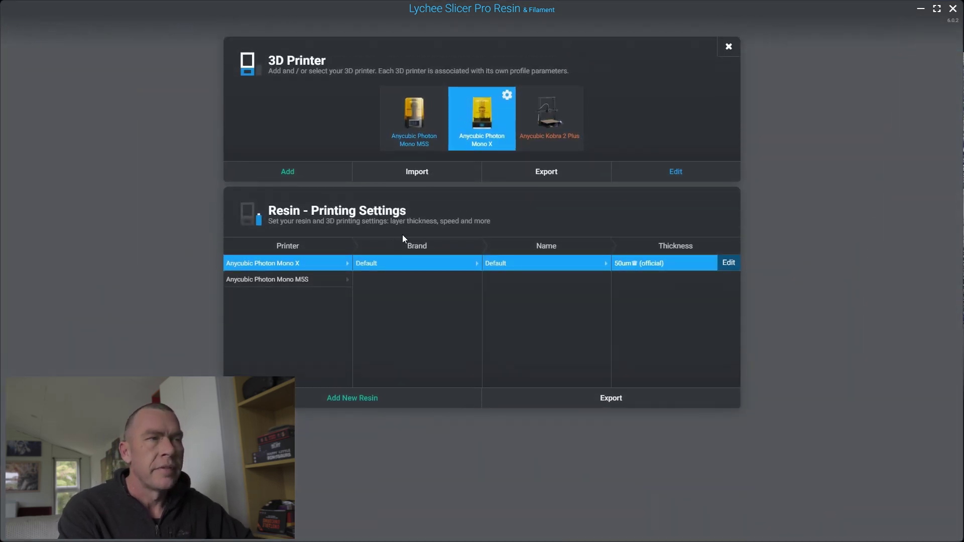
pyautogui.click(427, 126)
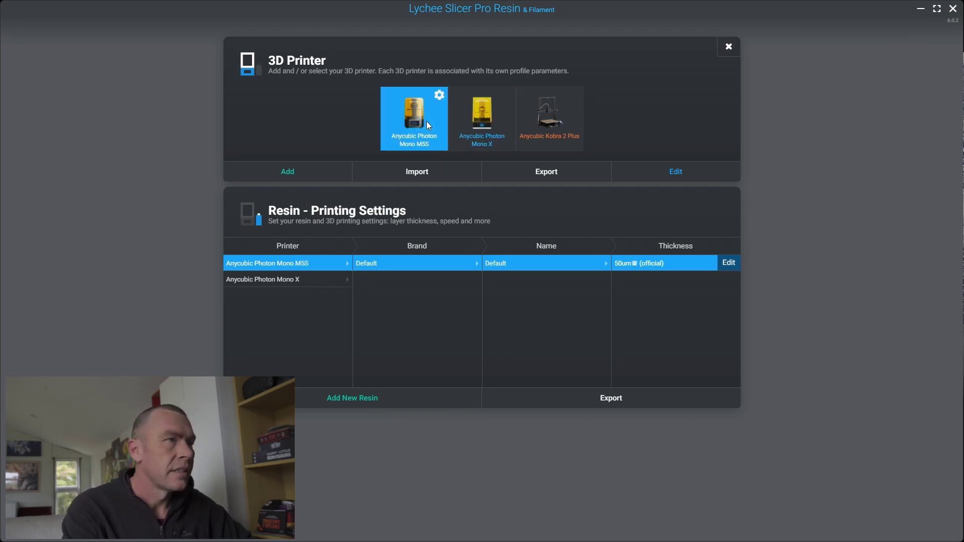
pyautogui.click(289, 173)
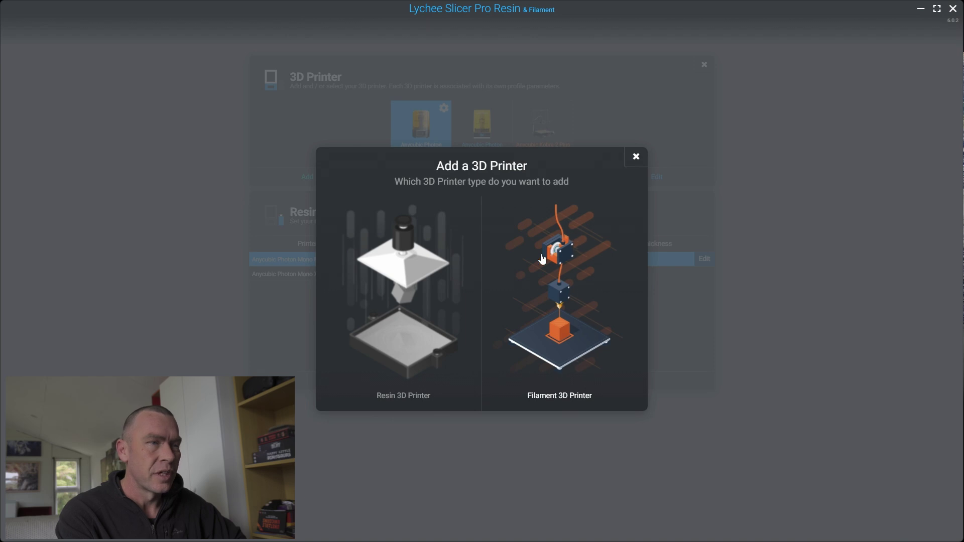
pyautogui.click(406, 311)
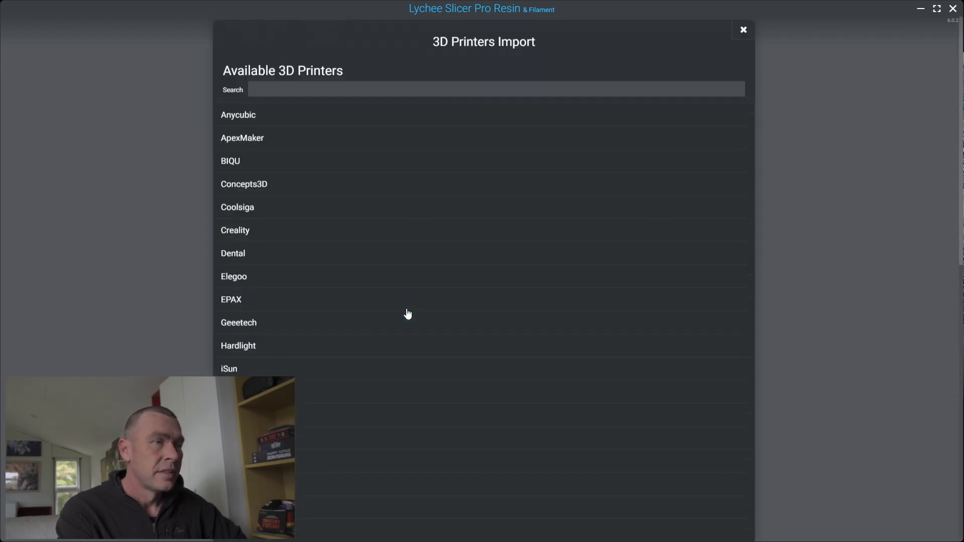
# Step: Browse the manufacturers in the list of available resin printers, including the Anycubic models
pyautogui.click(236, 132)
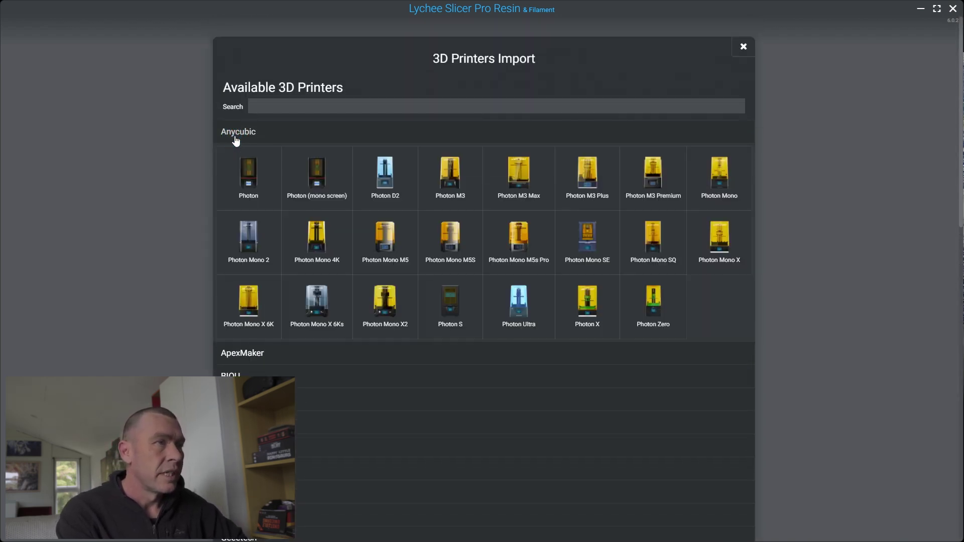
pyautogui.click(236, 132)
pyautogui.scroll(-8, 348, 269)
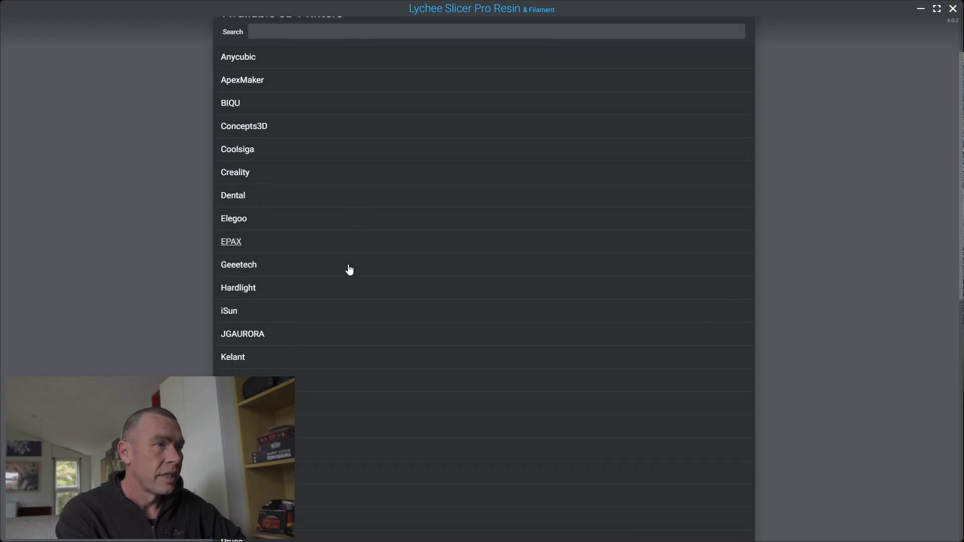
pyautogui.scroll(-2, 346, 271)
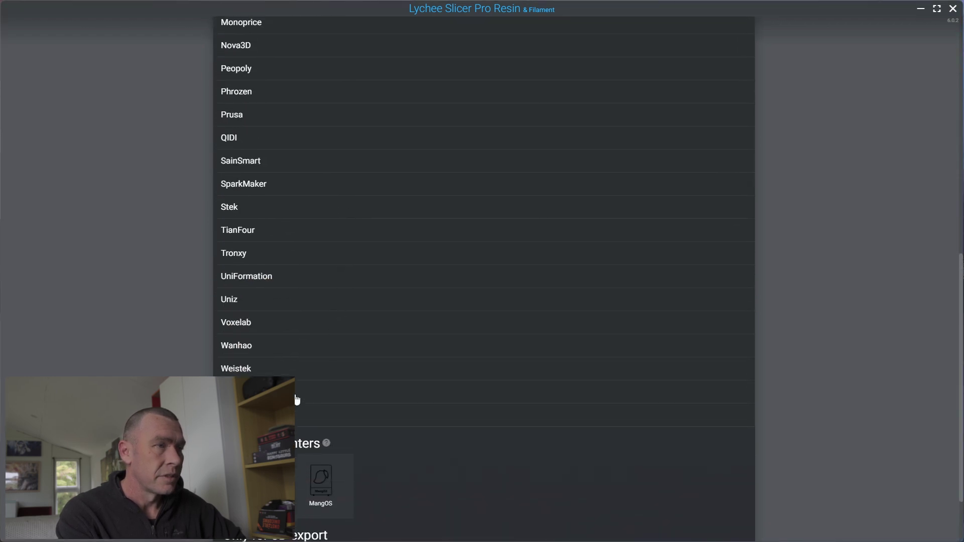
pyautogui.scroll(3, 483, 279)
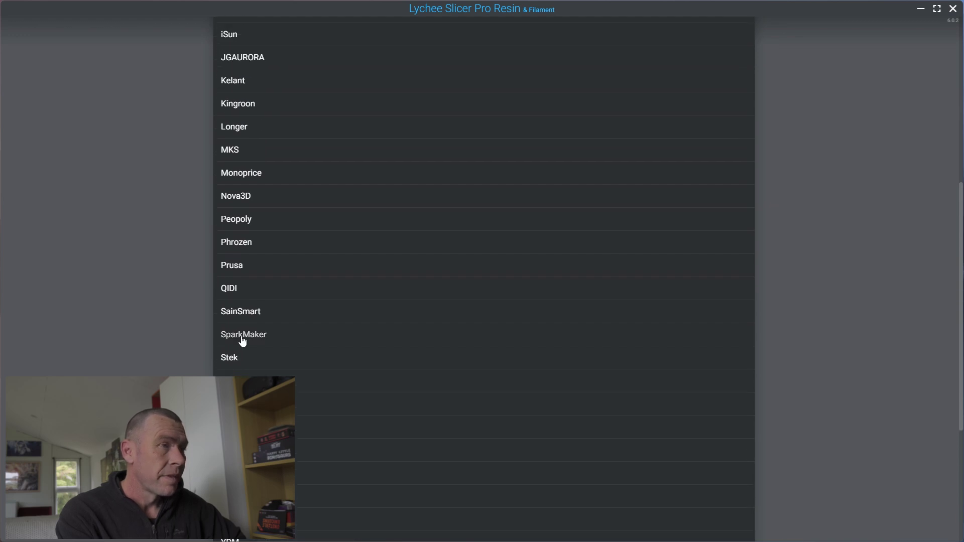
pyautogui.scroll(2, 243, 332)
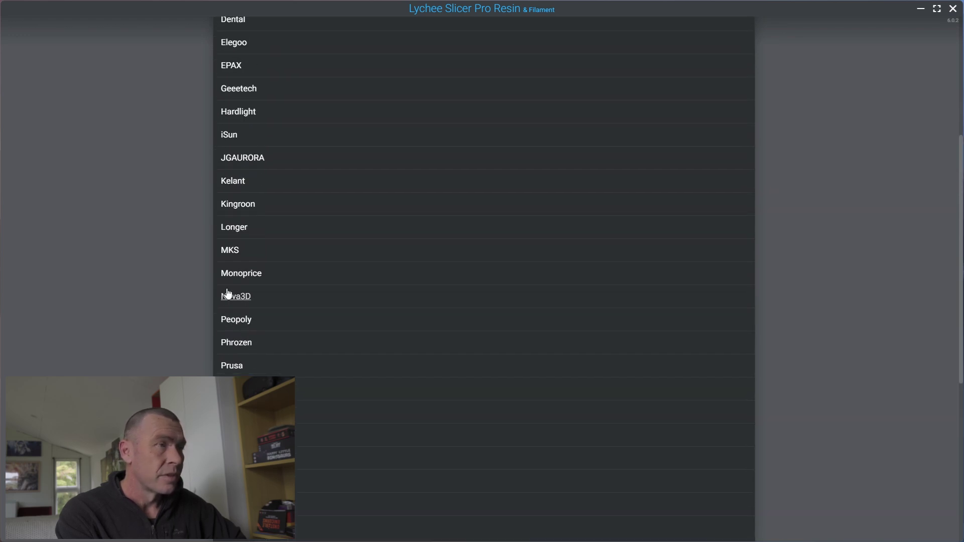
pyautogui.scroll(4, 243, 228)
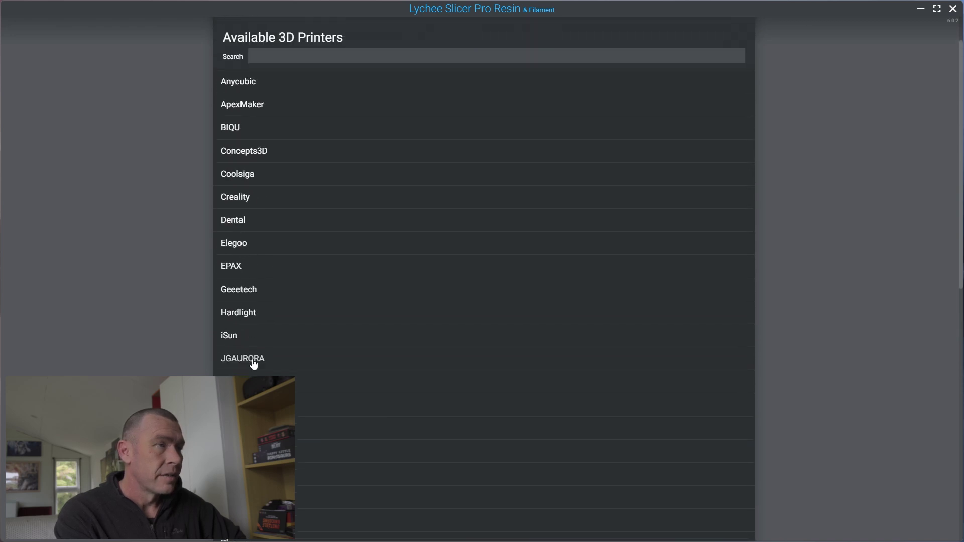
pyautogui.scroll(1, 258, 231)
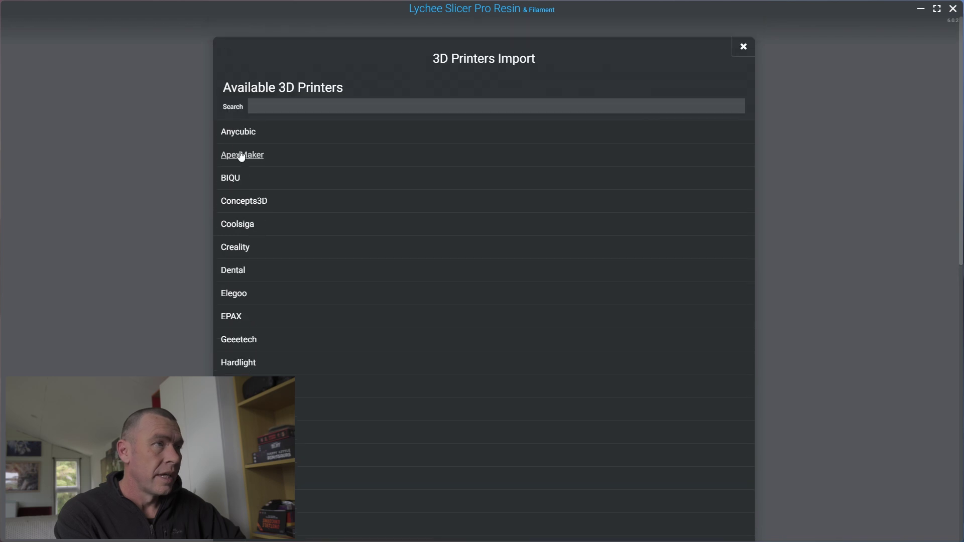
# Step: Add the Photon Mono M5s Pro from the Anycubic models as a new printer
pyautogui.click(236, 133)
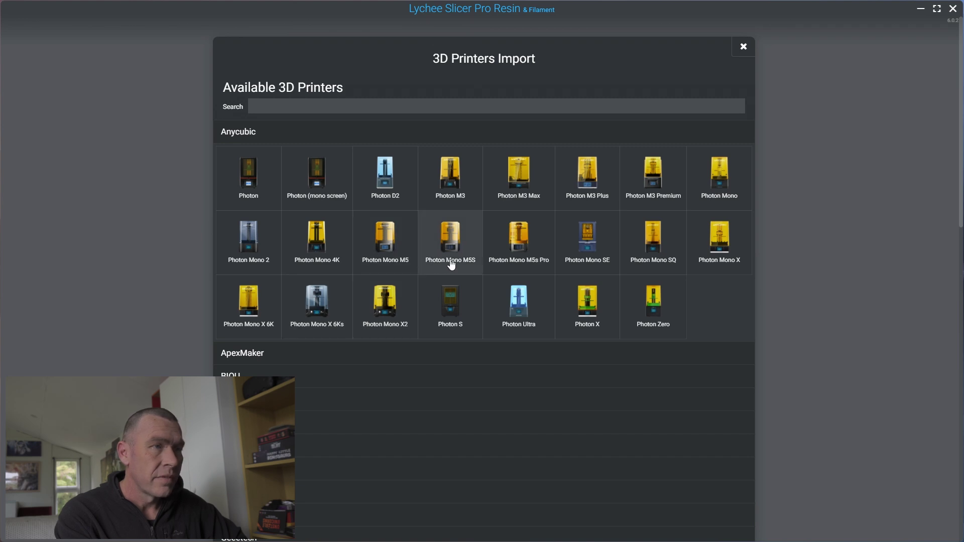
pyautogui.click(517, 261)
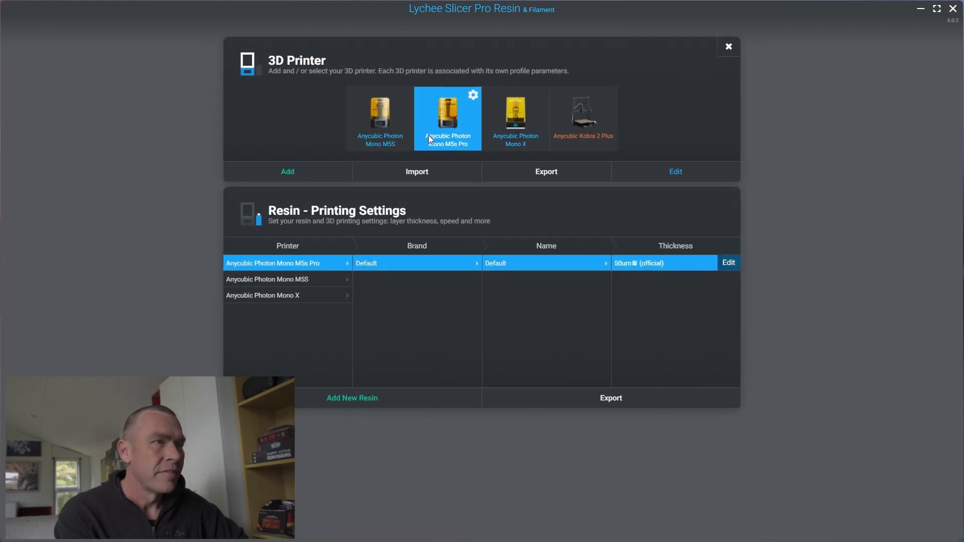
# Step: Delete the Anycubic Photon Mono M5S printer profile from the configured printers
pyautogui.click(395, 100)
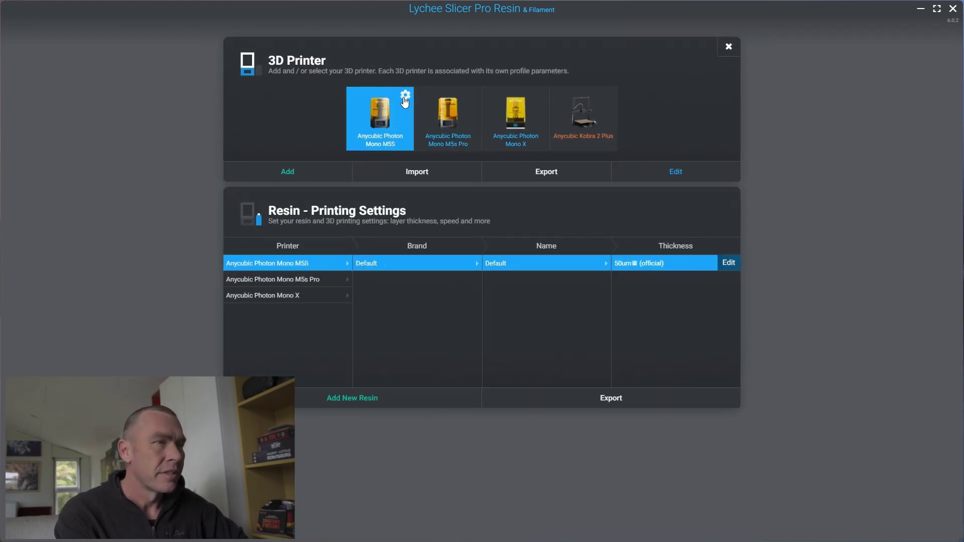
pyautogui.click(404, 96)
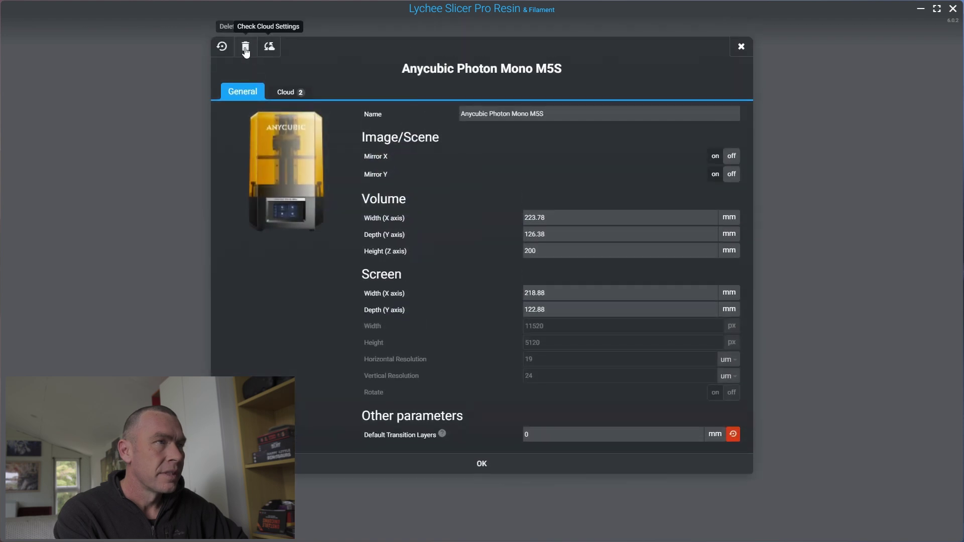
pyautogui.click(246, 48)
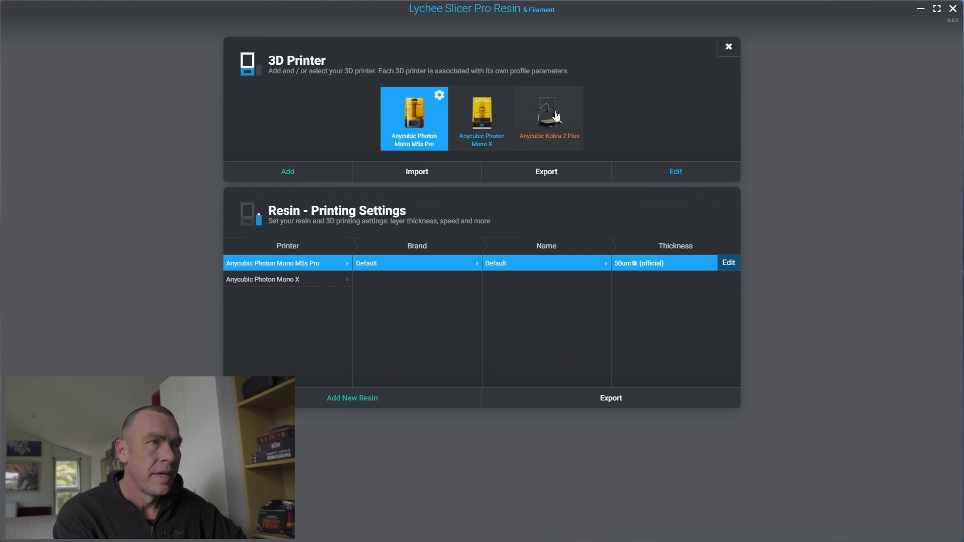
pyautogui.click(557, 131)
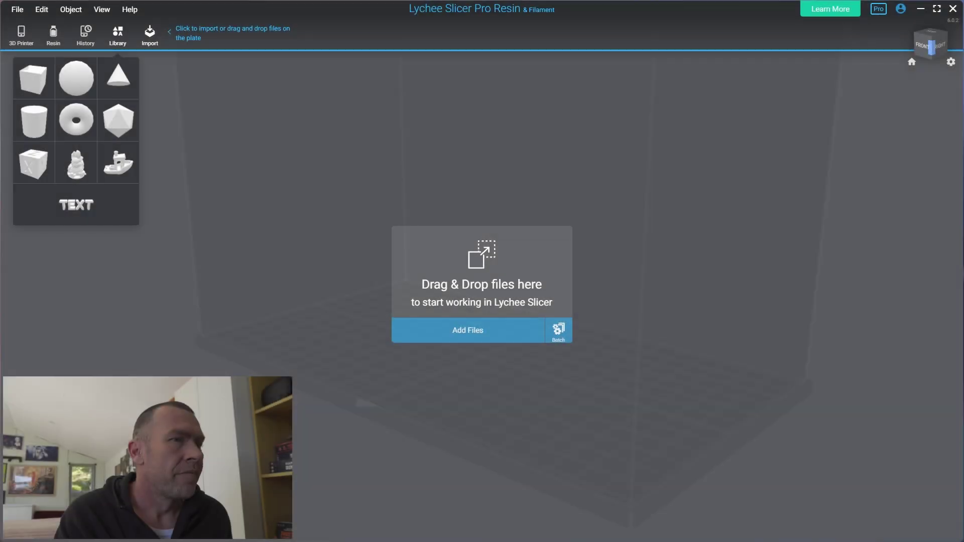
# Step: Place a torus primitive from the library on the build plate
pyautogui.moveTo(80, 120); pyautogui.dragTo(502, 263)
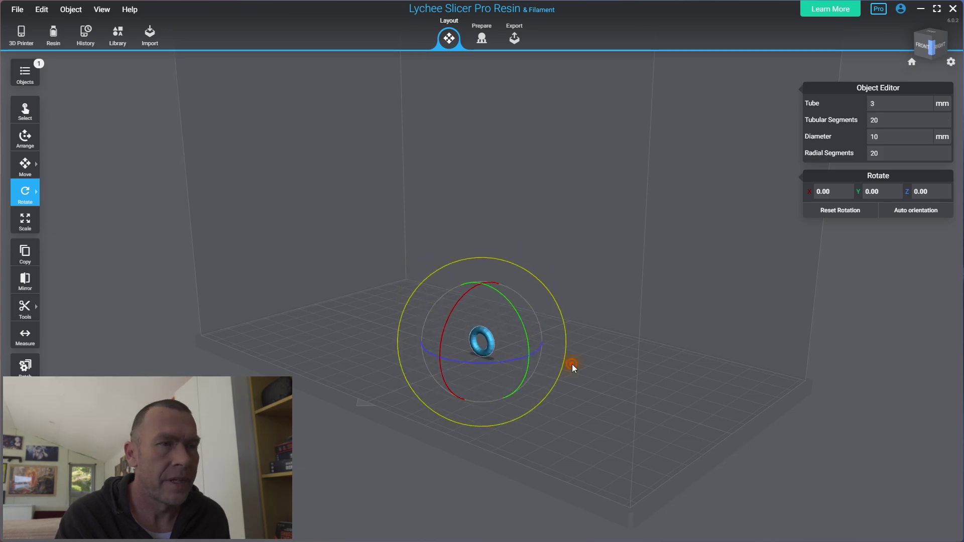
pyautogui.moveTo(571, 362); pyautogui.dragTo(646, 347, button='right')
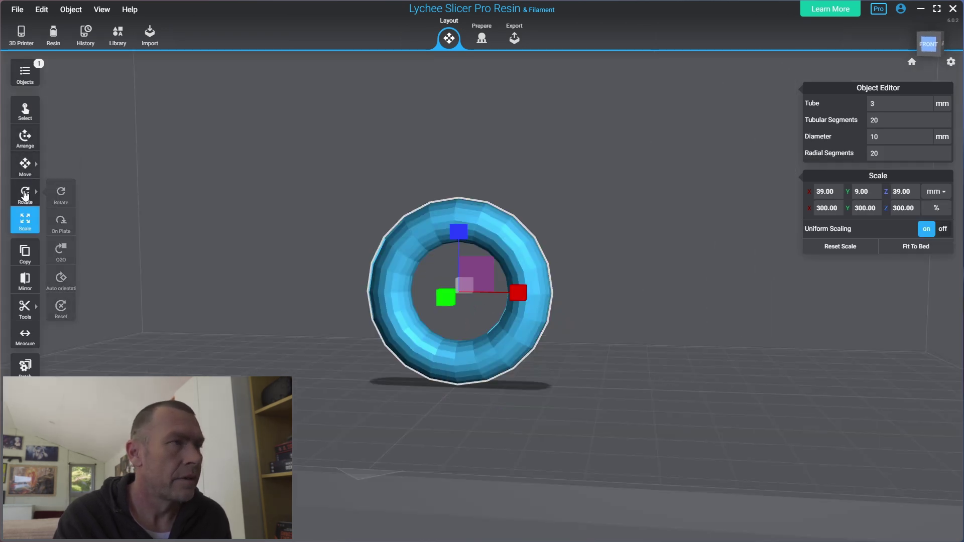
# Step: Rotate the torus about its X axis so that it leans diagonally over the build plate
pyautogui.click(25, 195)
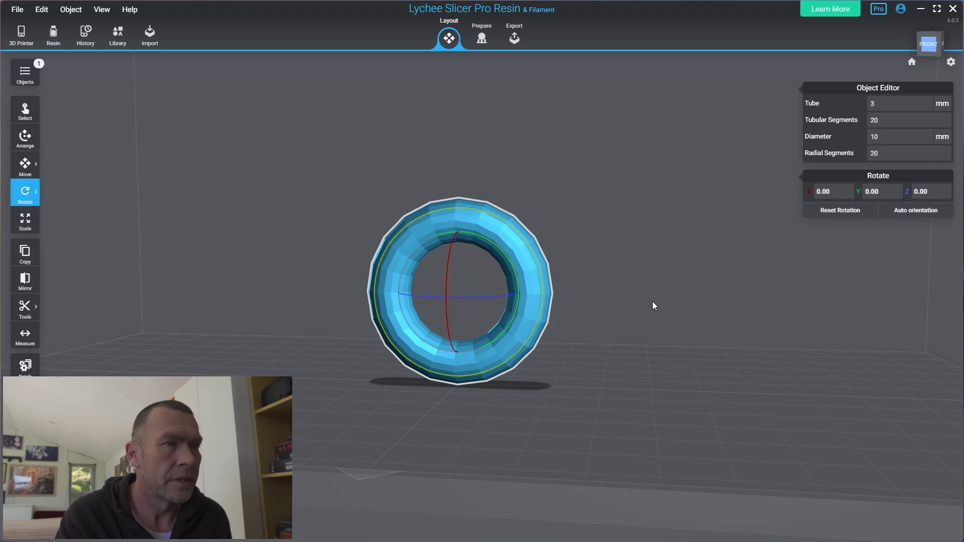
pyautogui.moveTo(652, 301); pyautogui.dragTo(452, 228)
pyautogui.moveTo(349, 362); pyautogui.dragTo(558, 346)
pyautogui.click(556, 403)
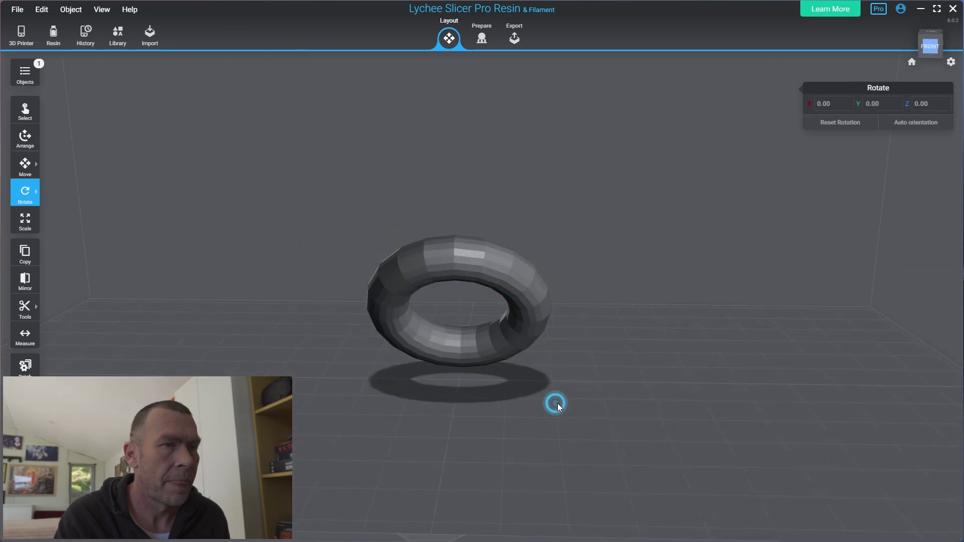
pyautogui.moveTo(557, 402); pyautogui.dragTo(70, 312)
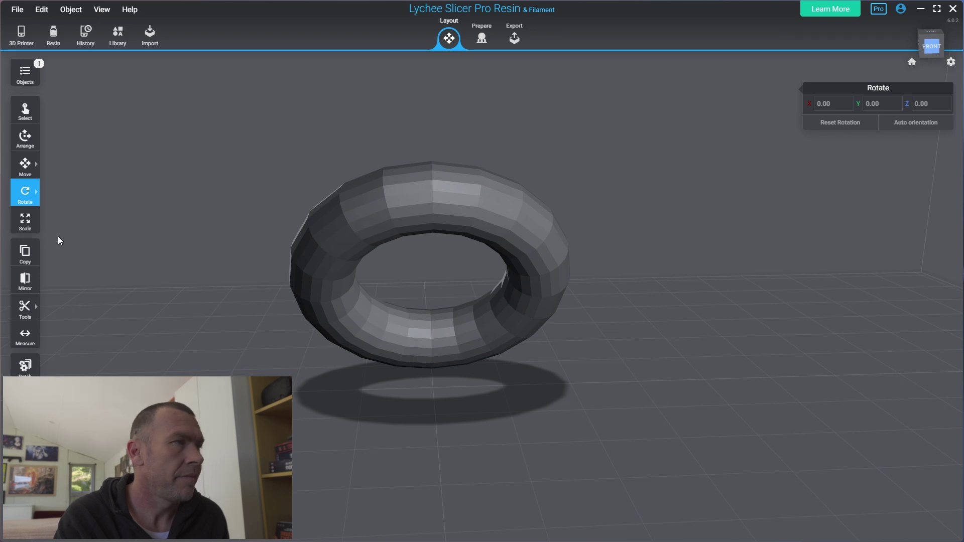
# Step: Lift the torus off the build plate in two 5 mm increments to a Z position of 10 mm, leaving it deselected
pyautogui.click(24, 164)
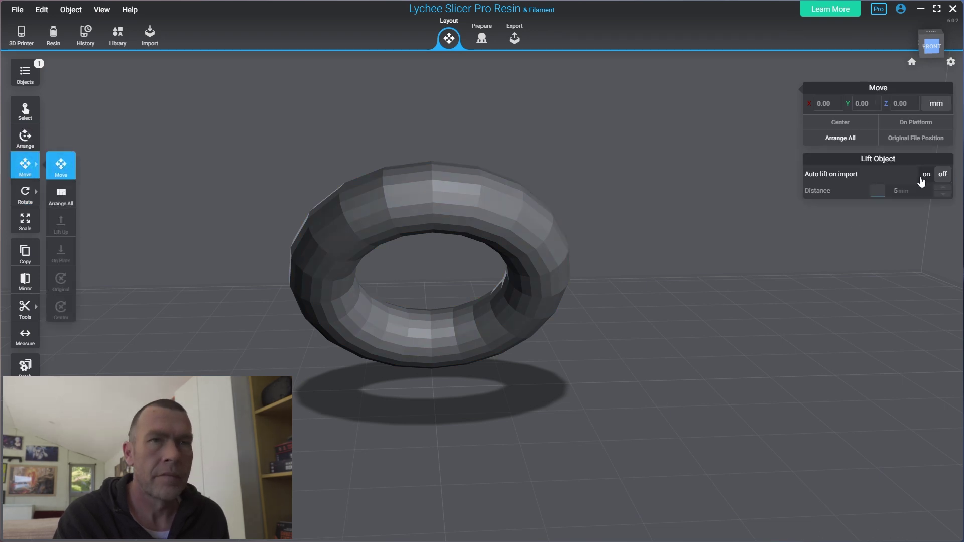
pyautogui.click(938, 185)
pyautogui.click(550, 233)
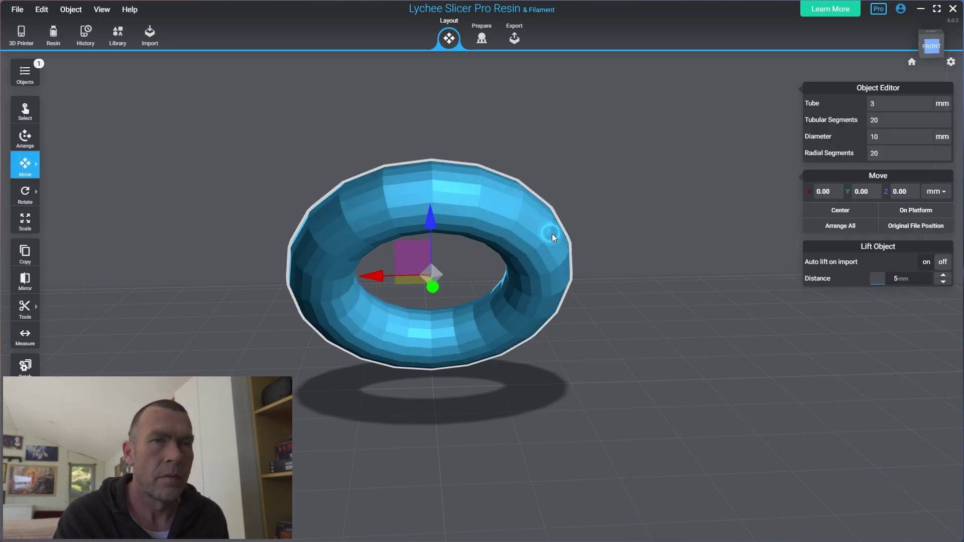
pyautogui.click(944, 278)
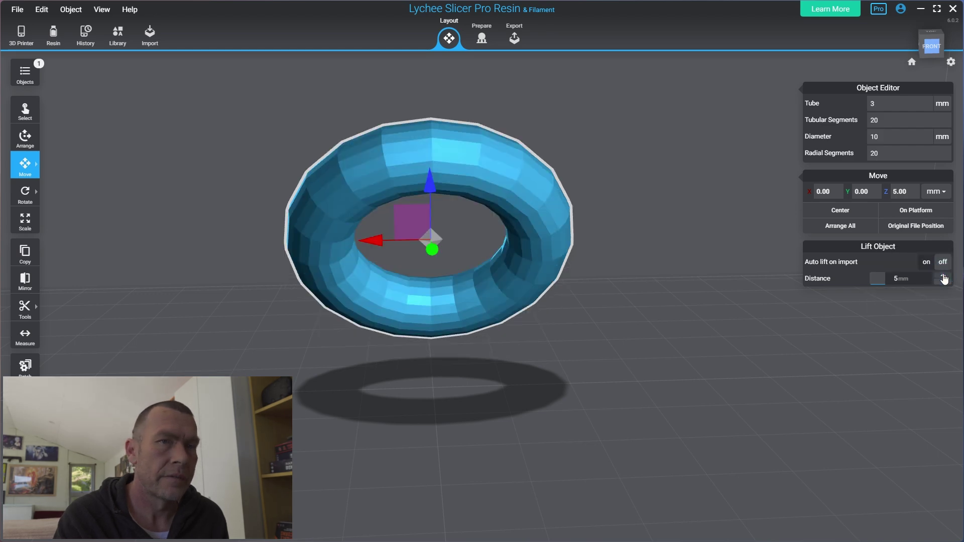
pyautogui.click(943, 278)
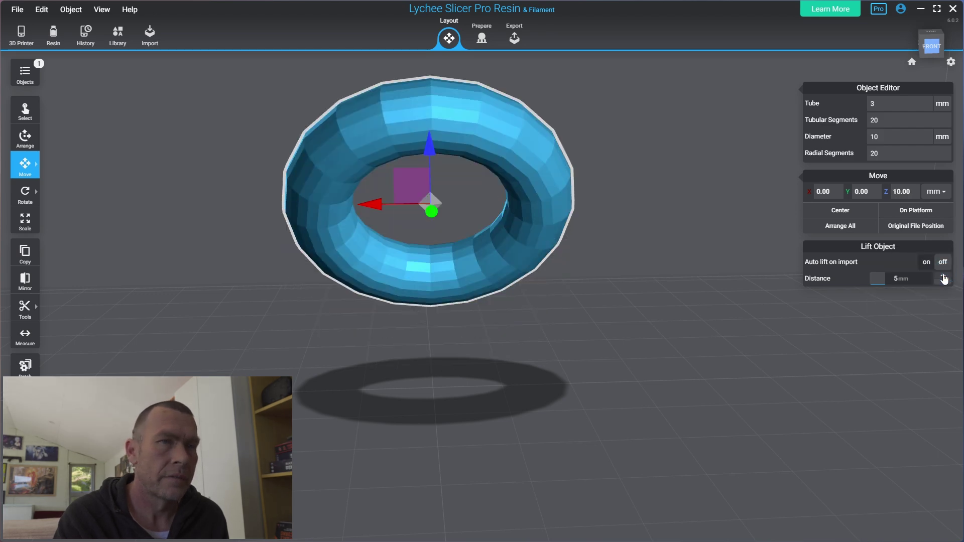
pyautogui.moveTo(665, 286); pyautogui.dragTo(408, 282, button='right')
pyautogui.click(421, 278)
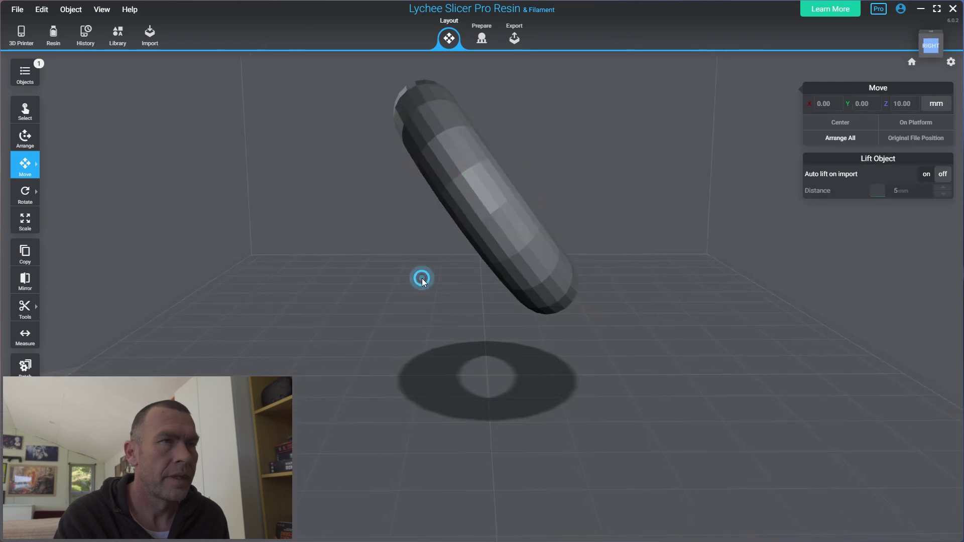
pyautogui.moveTo(580, 319); pyautogui.dragTo(696, 280, button='right')
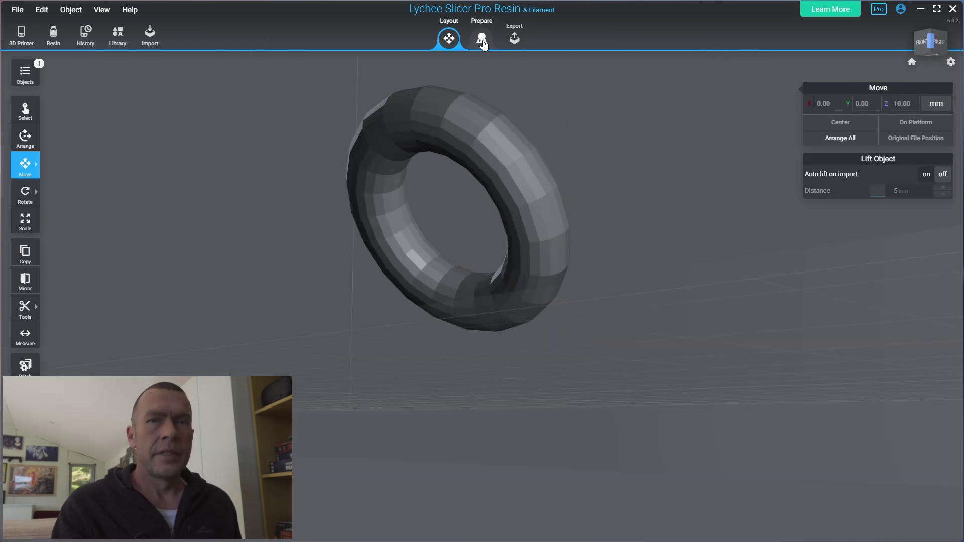
# Step: Switch to print preparation, bring up the 3D hollowing and suction cup detection options, and select the torus
pyautogui.click(482, 43)
pyautogui.moveTo(517, 159)
pyautogui.mouseDown(button='right')
pyautogui.moveTo(493, 256)
pyautogui.moveTo(313, 206)
pyautogui.moveTo(234, 220)
pyautogui.mouseUp(button='right')
pyautogui.click(26, 166)
pyautogui.moveTo(352, 329)
pyautogui.mouseDown(button='right')
pyautogui.moveTo(393, 340)
pyautogui.moveTo(365, 334)
pyautogui.mouseUp(button='right')
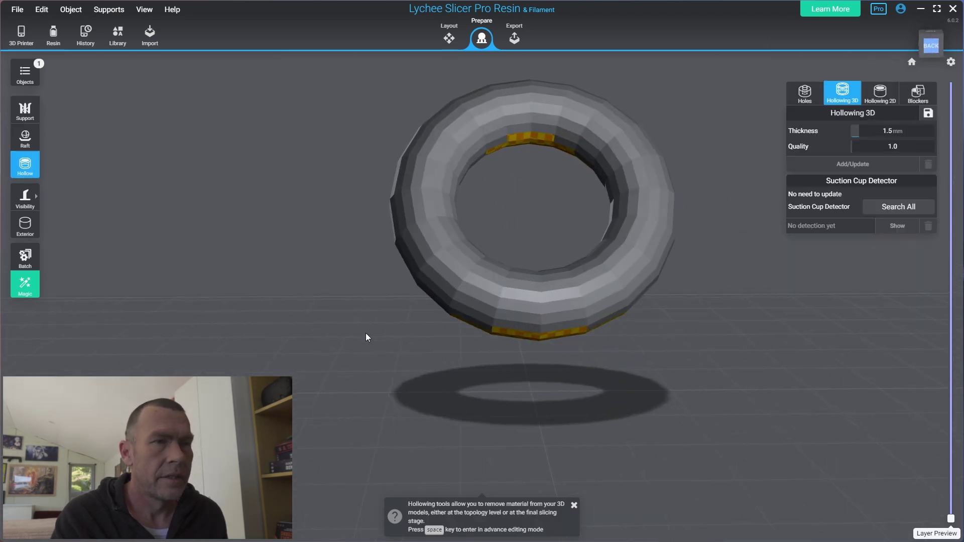
pyautogui.click(553, 307)
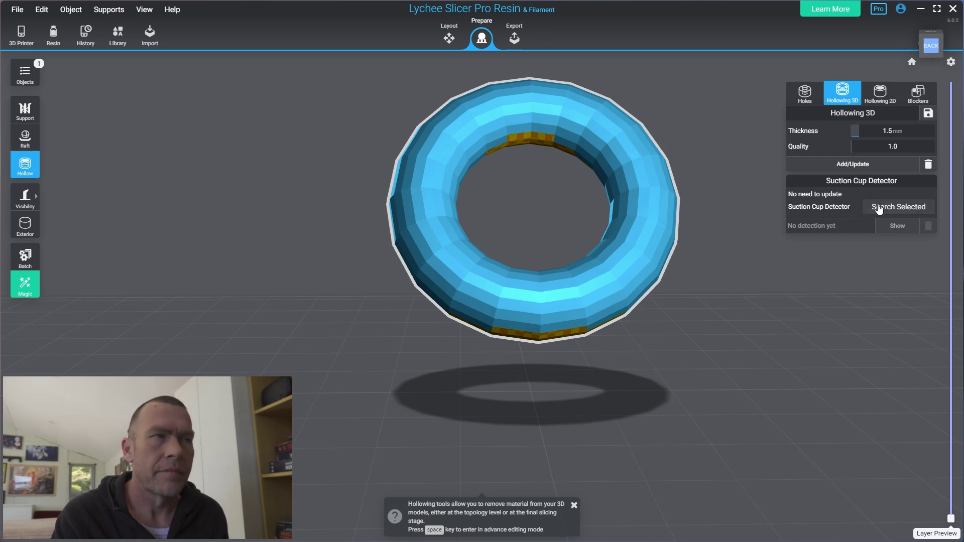
# Step: Switch to support editing and run island detection on the selected torus with Fast accuracy
pyautogui.click(25, 111)
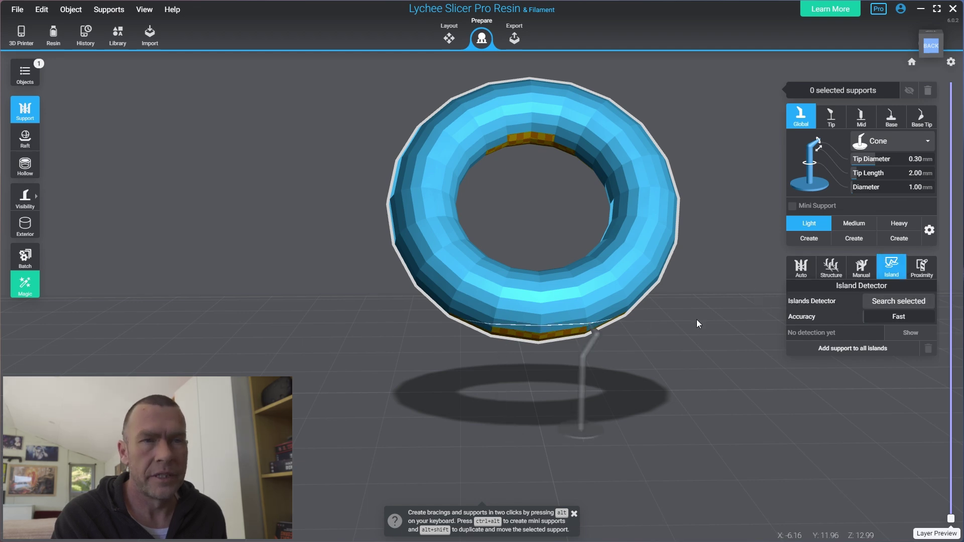
pyautogui.click(890, 302)
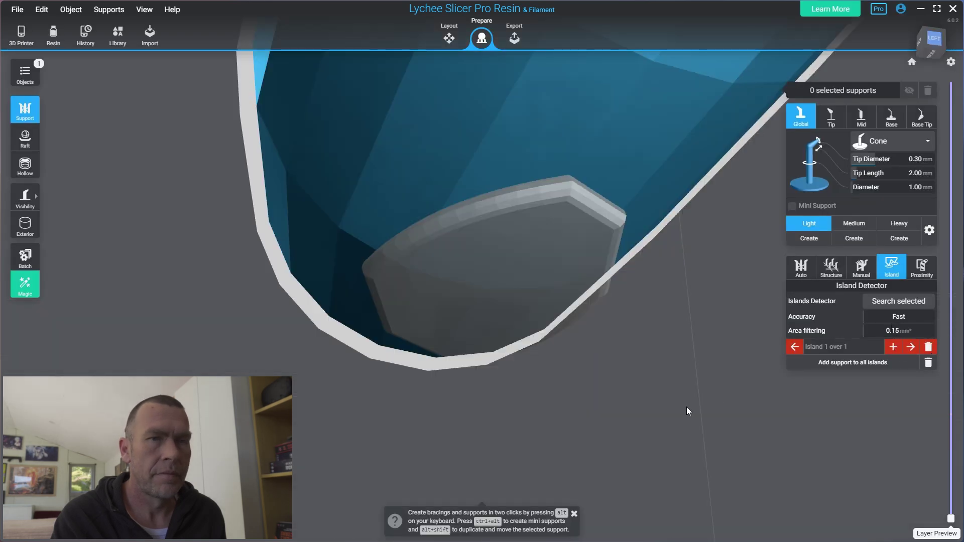
pyautogui.scroll(-5, 605, 417)
pyautogui.moveTo(616, 395); pyautogui.dragTo(785, 455, button='right')
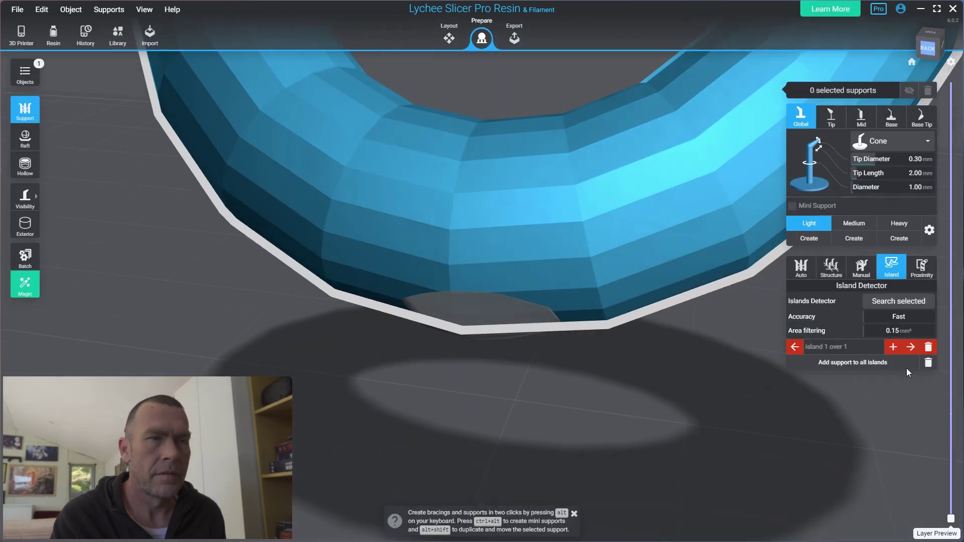
# Step: Add a Light preset support to every detected island on the torus and inspect its underside
pyautogui.click(870, 365)
pyautogui.moveTo(589, 430); pyautogui.dragTo(517, 343, button='right')
pyautogui.moveTo(516, 342); pyautogui.dragTo(431, 363)
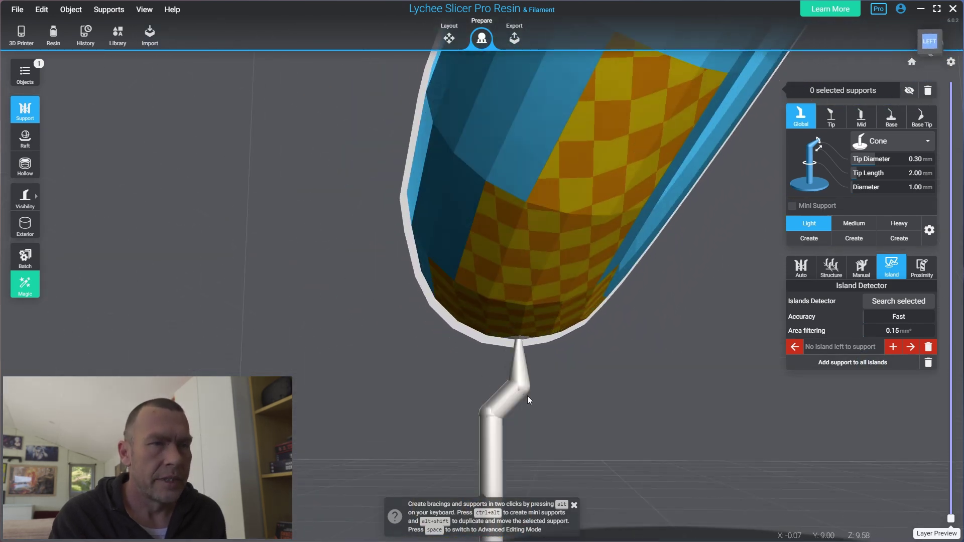
pyautogui.moveTo(567, 376); pyautogui.dragTo(625, 323)
pyautogui.scroll(-10, 625, 319)
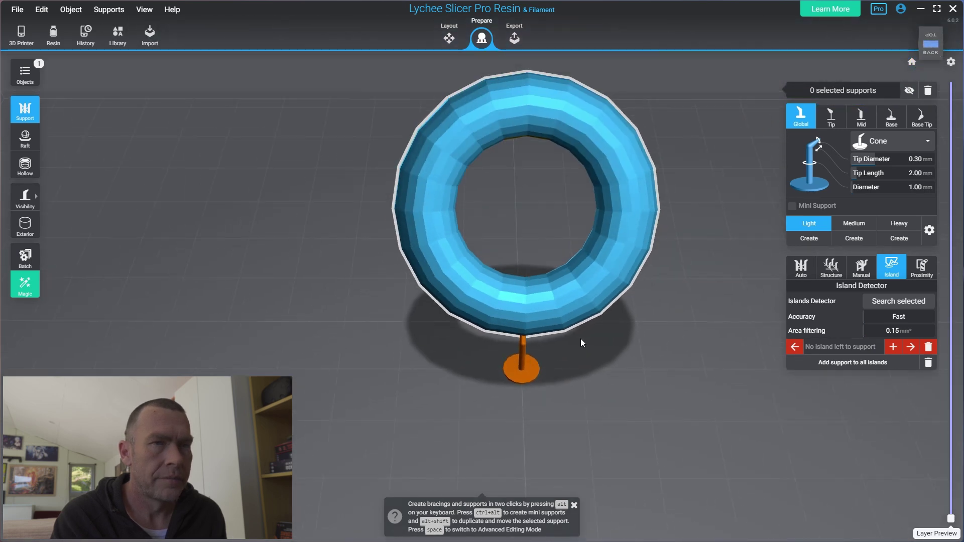
pyautogui.moveTo(590, 341); pyautogui.dragTo(607, 339)
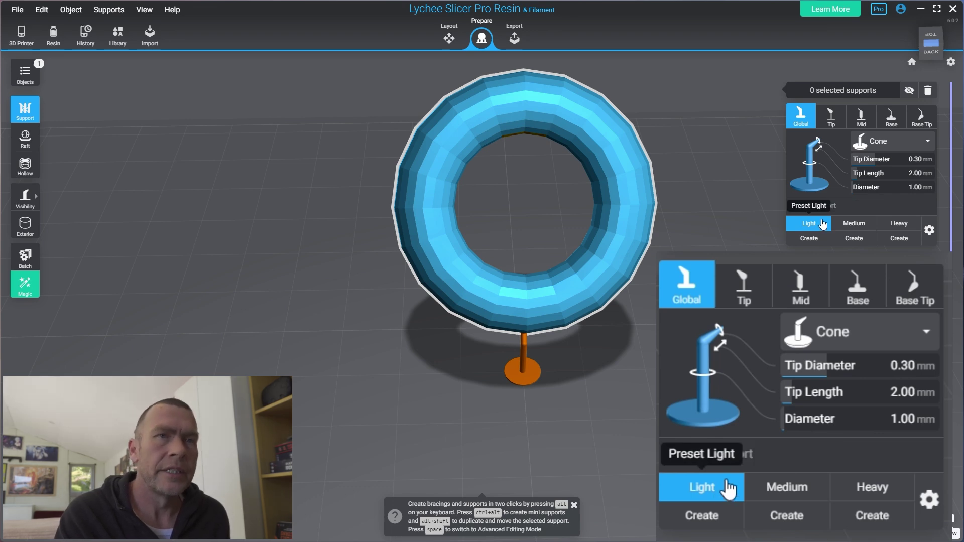
# Step: Compare the tip diameter, tip length and diameter of the Light, Medium and Heavy support presets, finishing on Light
pyautogui.click(857, 224)
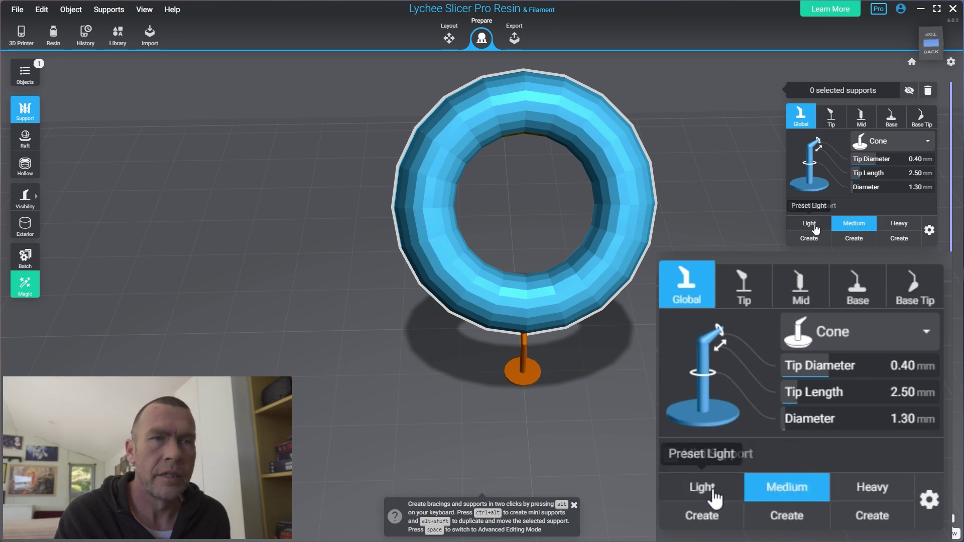
pyautogui.click(816, 226)
pyautogui.click(843, 226)
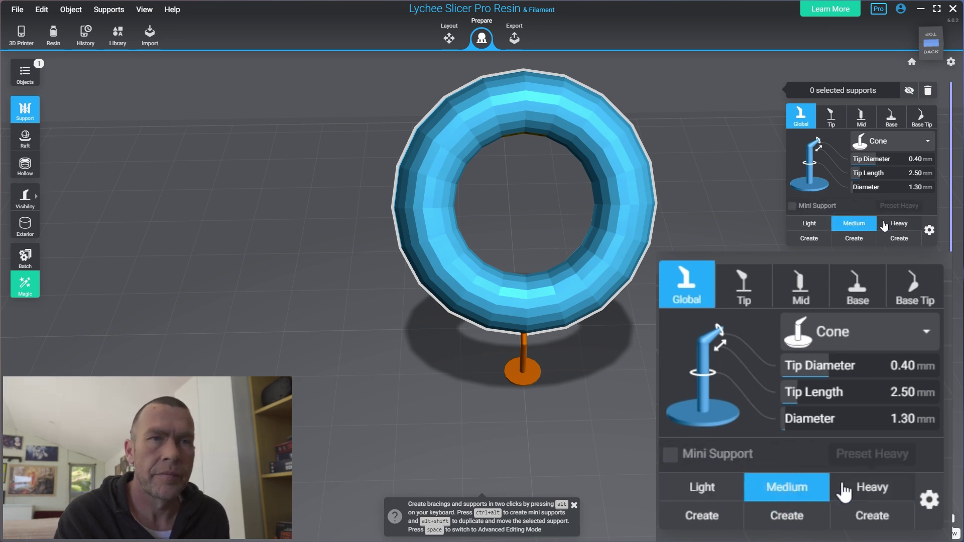
pyautogui.click(885, 224)
pyautogui.click(809, 224)
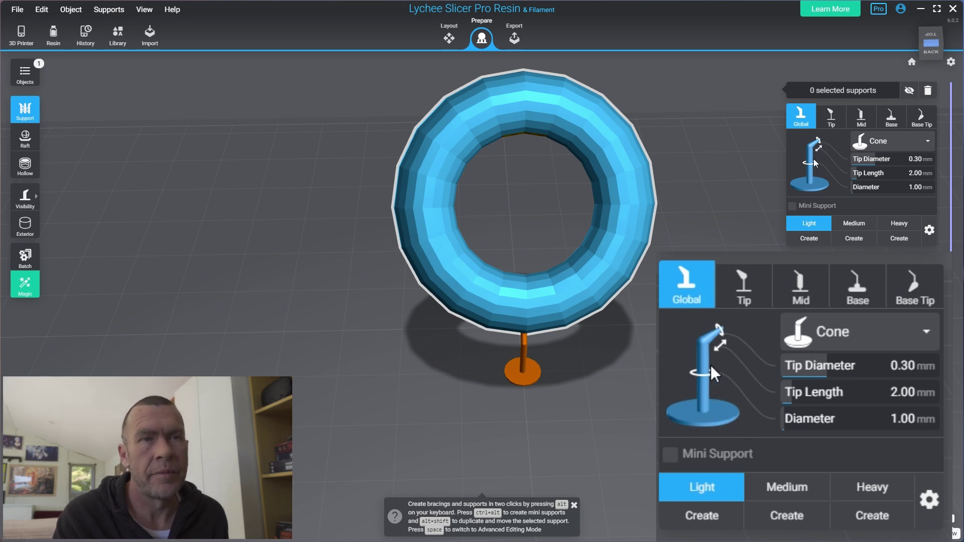
pyautogui.click(854, 223)
pyautogui.click(899, 223)
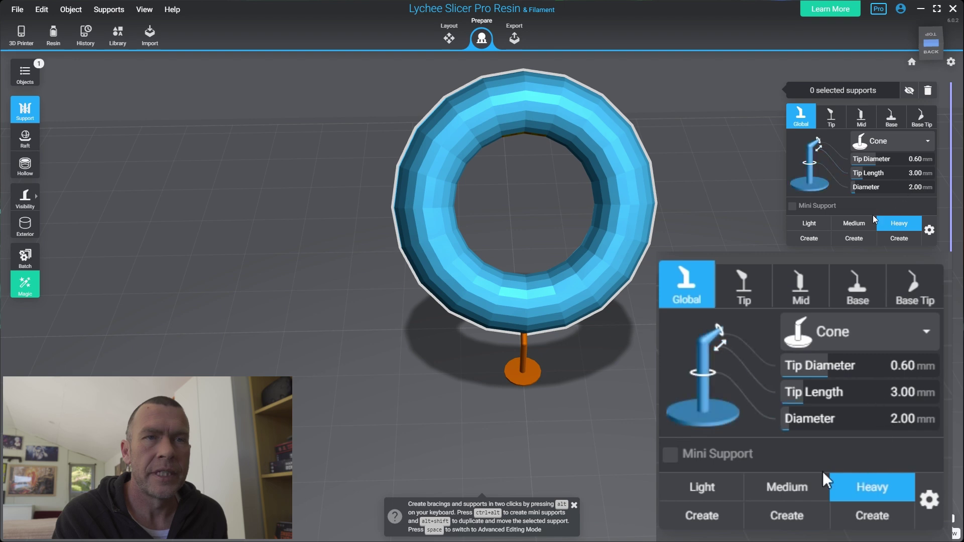
pyautogui.click(854, 224)
pyautogui.click(821, 226)
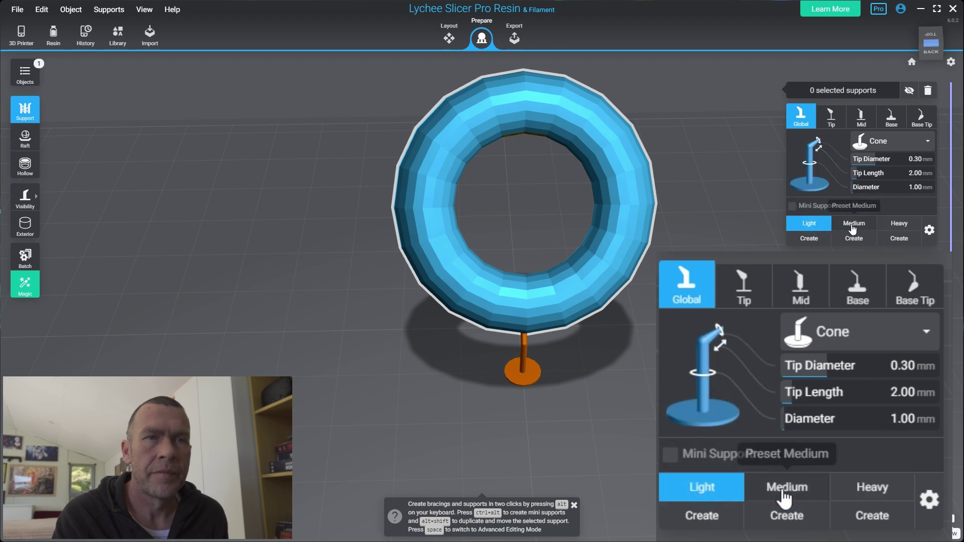
pyautogui.click(901, 225)
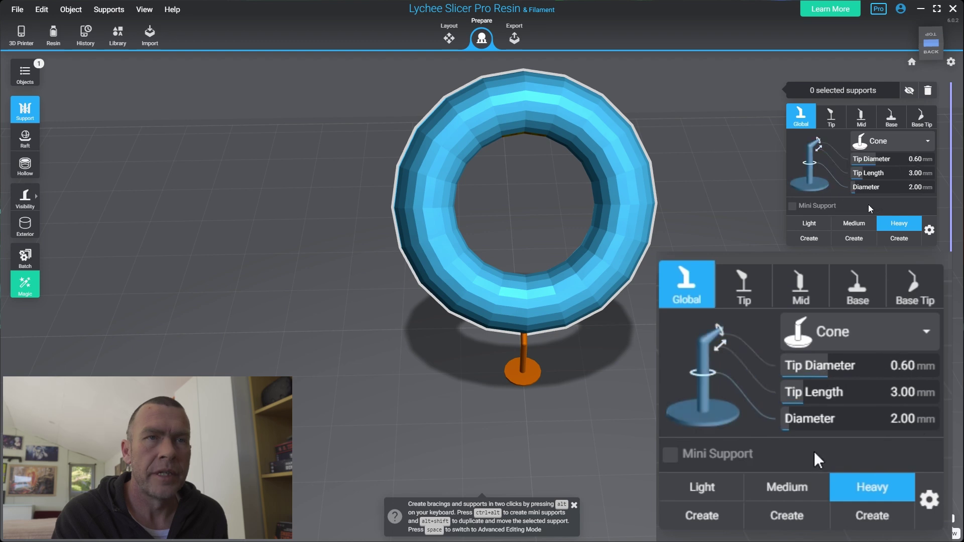
pyautogui.click(851, 223)
pyautogui.click(809, 226)
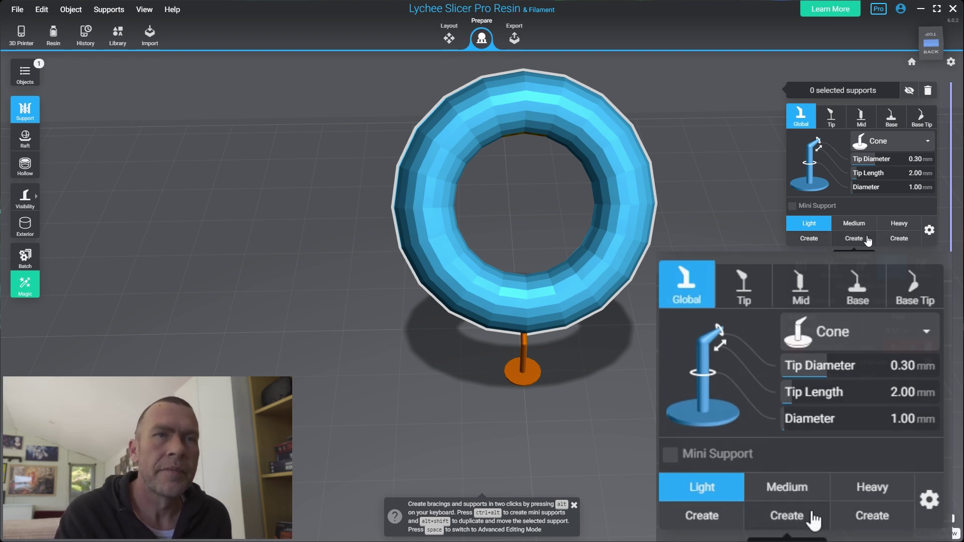
# Step: Bring up the support structure options for grid snapping, placement, parenting and bracing, and view the torus's overhangs from below
pyautogui.moveTo(625, 354); pyautogui.dragTo(608, 260)
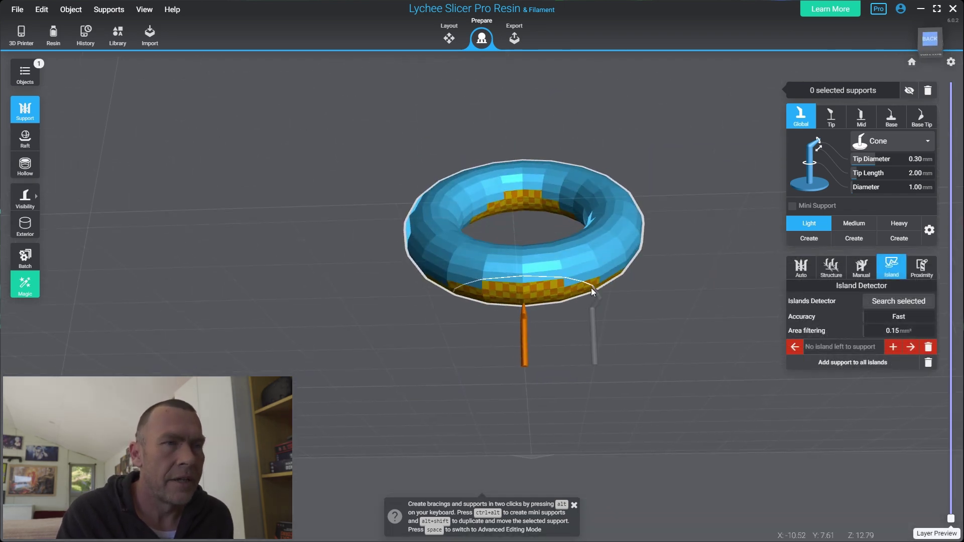
pyautogui.moveTo(678, 293); pyautogui.dragTo(693, 383)
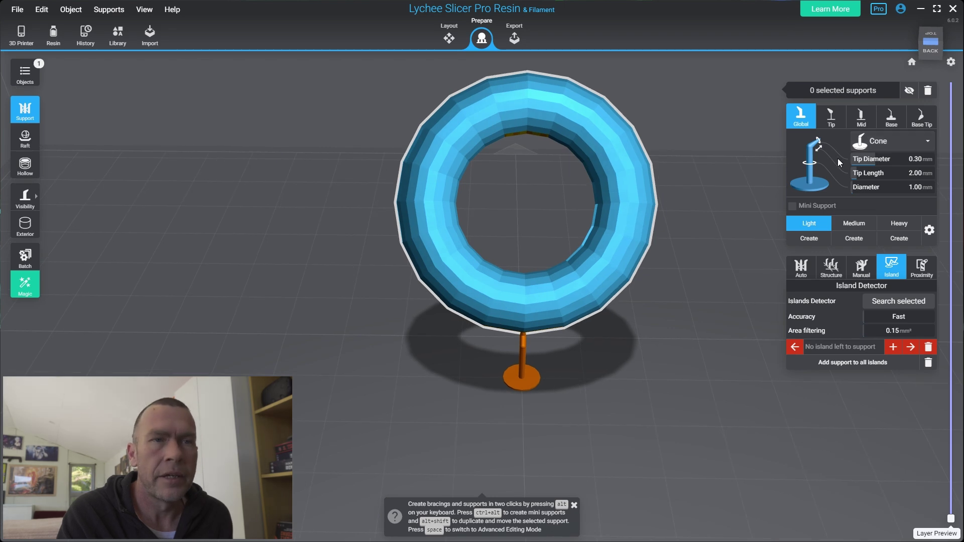
pyautogui.click(831, 266)
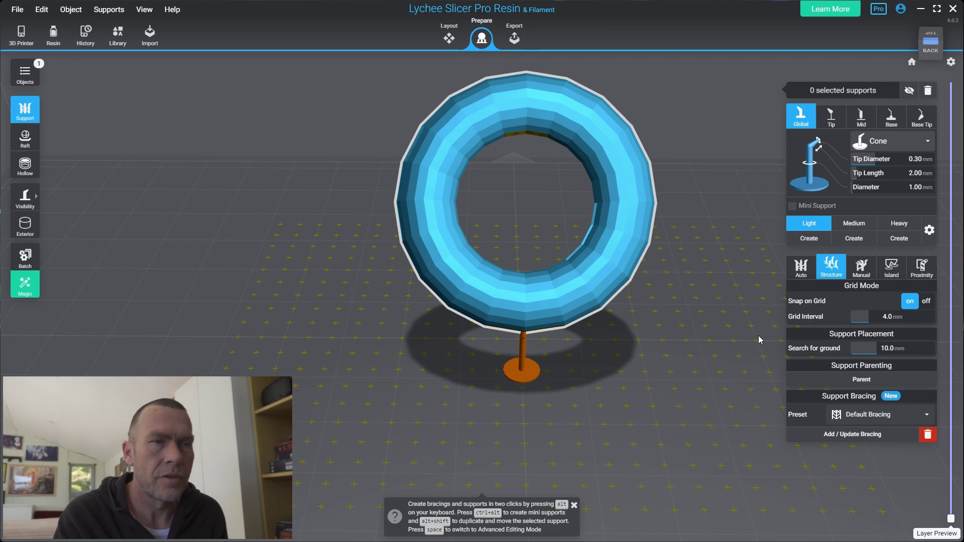
pyautogui.moveTo(616, 369); pyautogui.dragTo(590, 304)
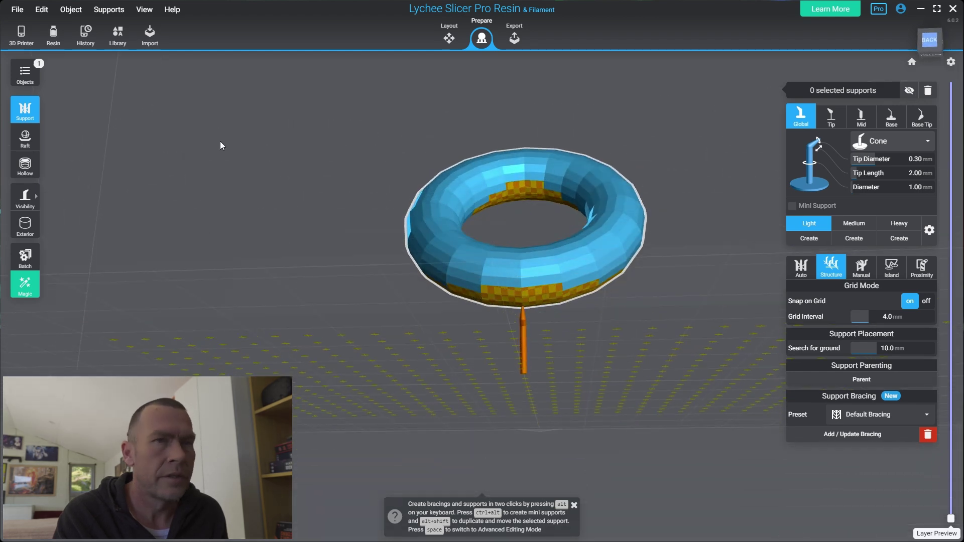
# Step: Choose the Medium support preset and place two supports under one side of the torus's lower overhang
pyautogui.click(856, 223)
pyautogui.moveTo(595, 331)
pyautogui.mouseDown()
pyautogui.moveTo(484, 329)
pyautogui.moveTo(400, 344)
pyautogui.moveTo(561, 301)
pyautogui.moveTo(577, 334)
pyautogui.mouseUp()
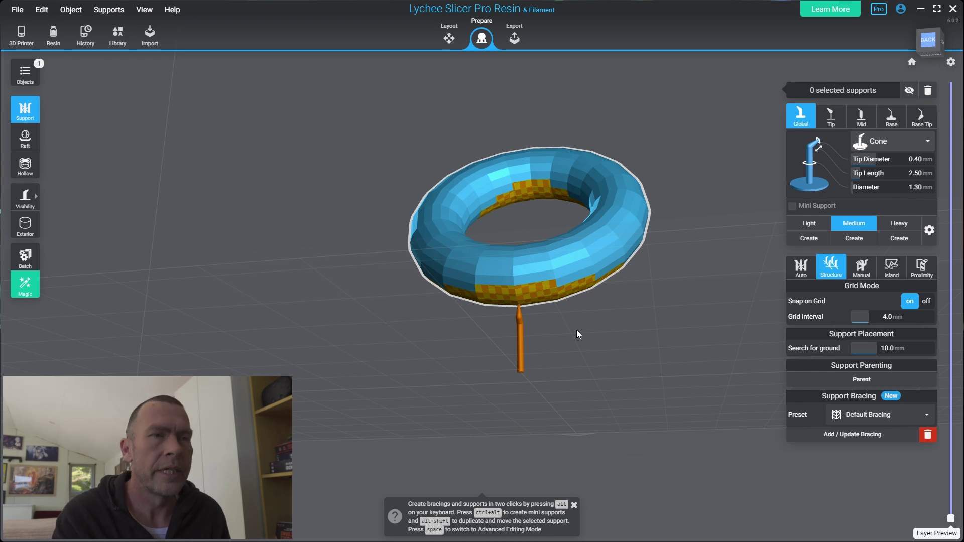
pyautogui.moveTo(649, 288); pyautogui.dragTo(591, 271, button='right')
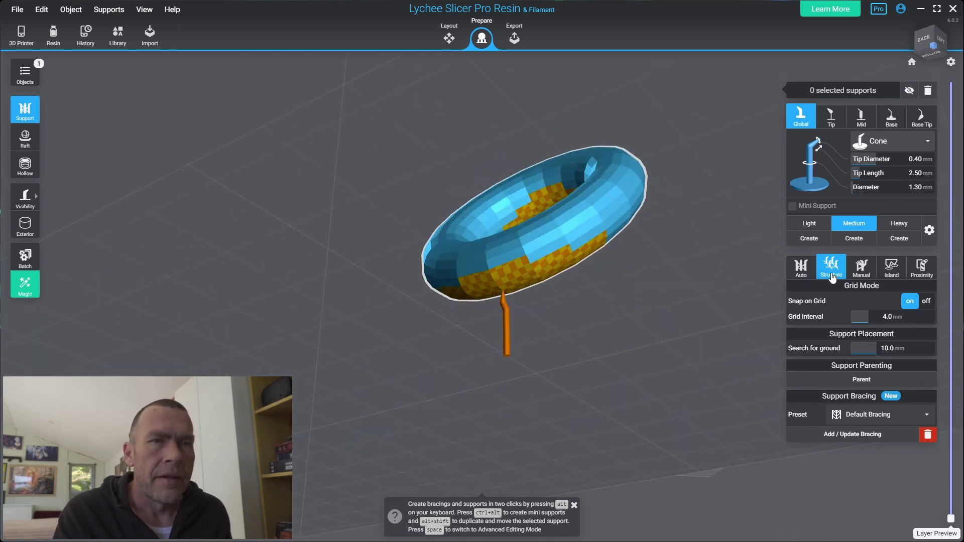
pyautogui.moveTo(634, 257); pyautogui.dragTo(480, 283)
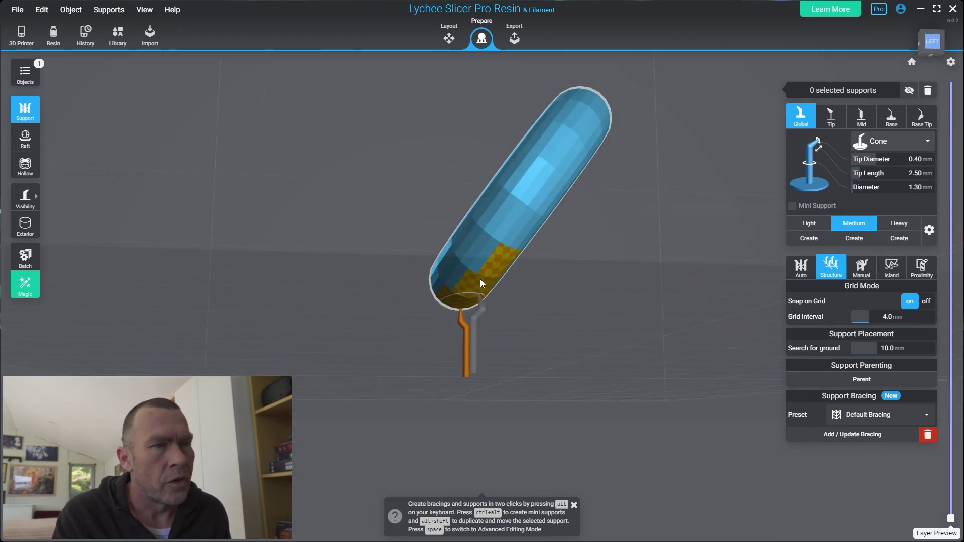
pyautogui.click(503, 251)
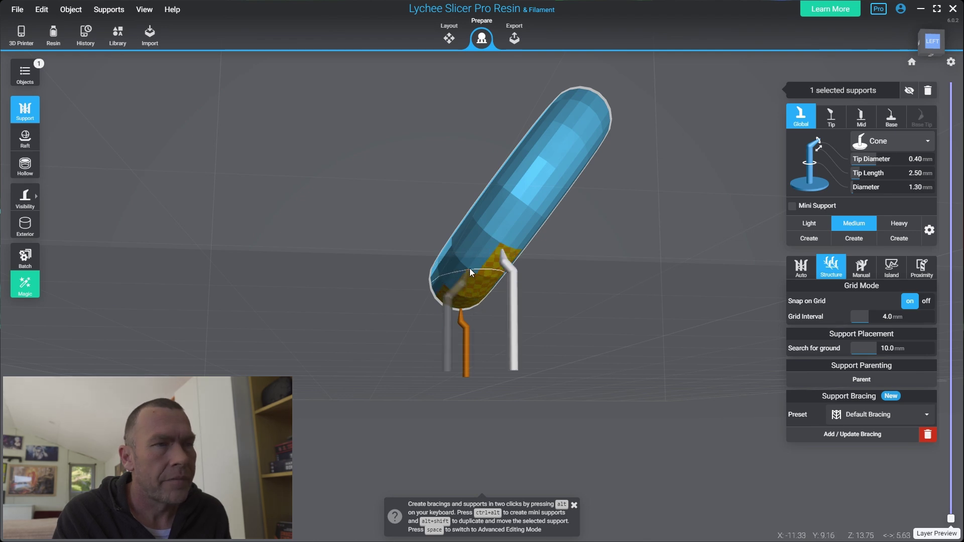
pyautogui.click(470, 276)
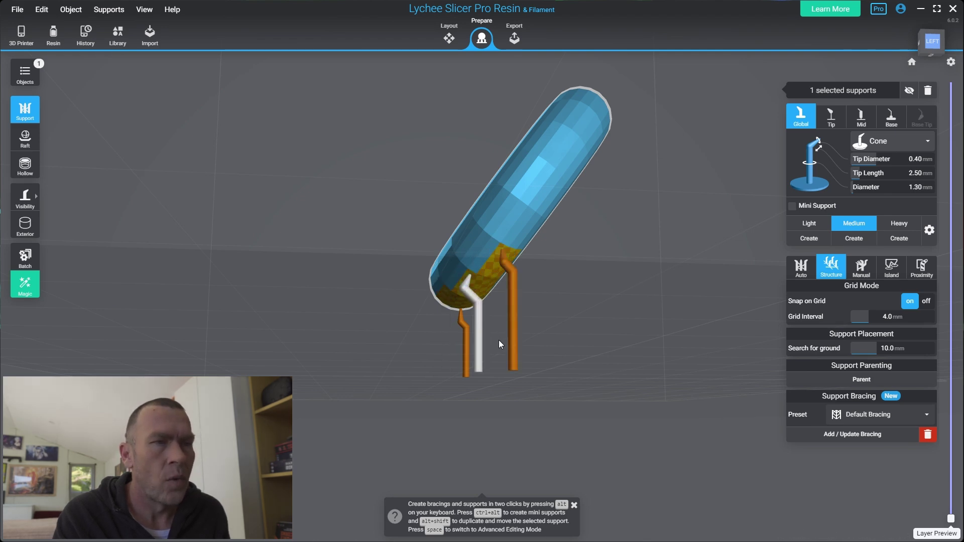
# Step: Place two more Medium supports under the opposite side of the torus's lower overhang
pyautogui.moveTo(499, 339); pyautogui.dragTo(416, 250)
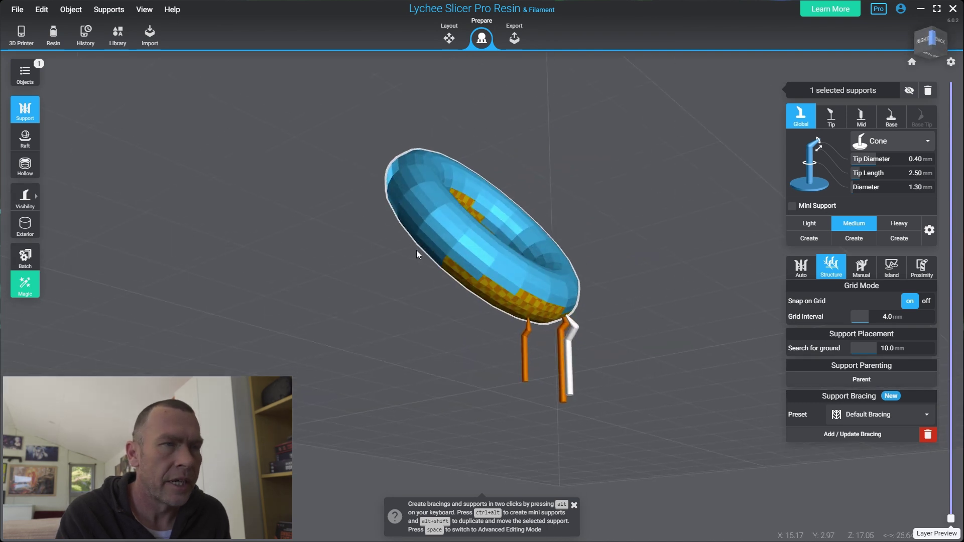
pyautogui.click(448, 261)
pyautogui.click(483, 284)
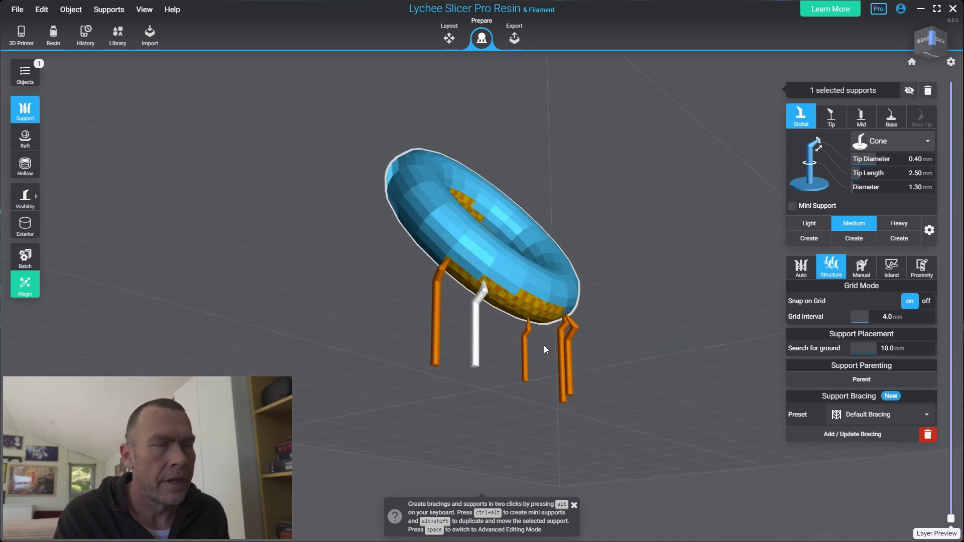
# Step: Place five Medium supports beneath the overhang at the torus's raised end, three along the inner edge and two farther out
pyautogui.moveTo(544, 345); pyautogui.dragTo(439, 135)
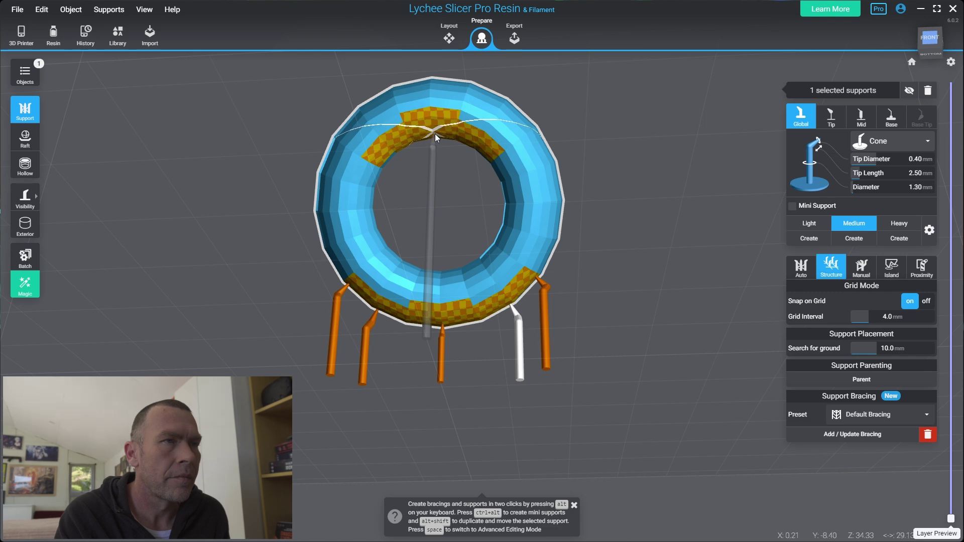
pyautogui.click(434, 134)
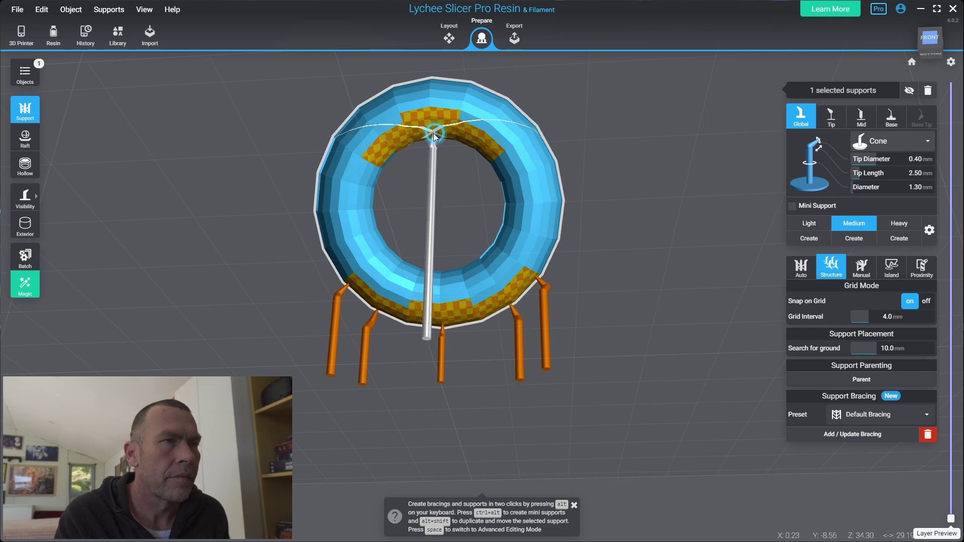
pyautogui.click(374, 161)
pyautogui.click(495, 157)
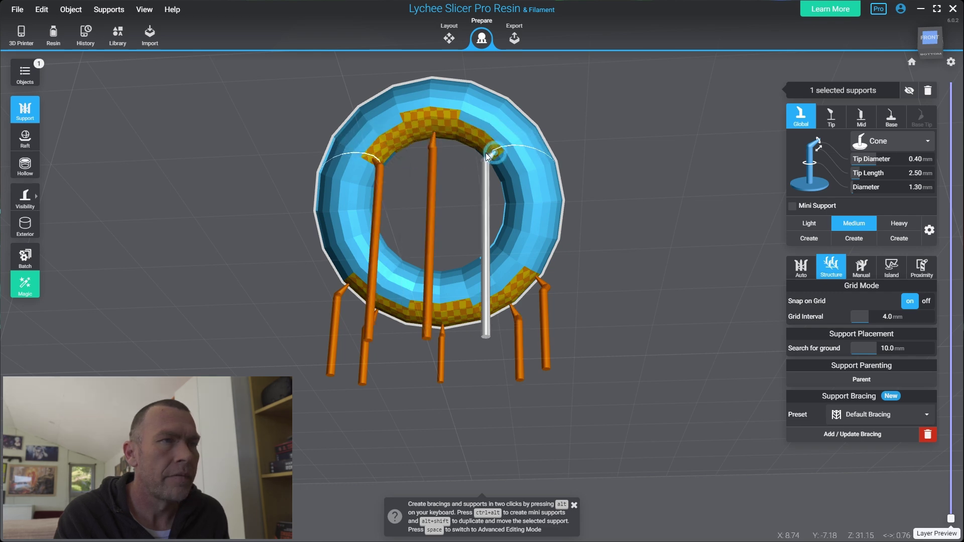
pyautogui.click(411, 119)
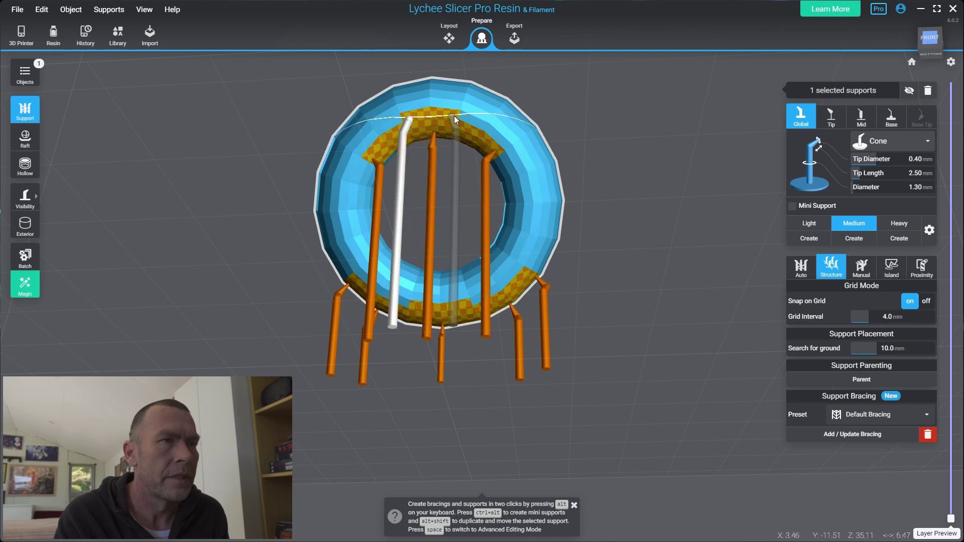
pyautogui.click(454, 117)
# Step: Add four Medium support tips around the central support at the torus's lowest area, two of them branching from that support
pyautogui.moveTo(541, 215); pyautogui.dragTo(537, 261, button='right')
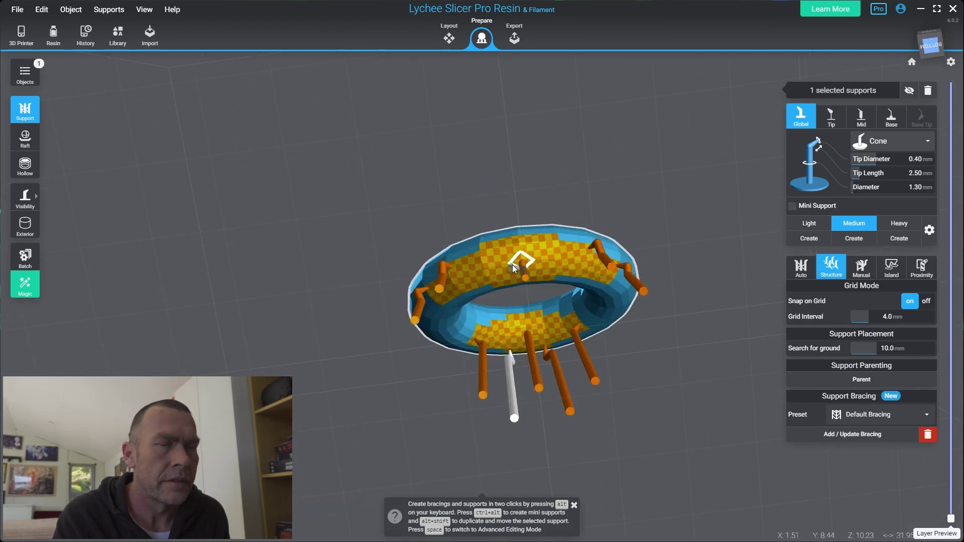
pyautogui.scroll(5, 543, 287)
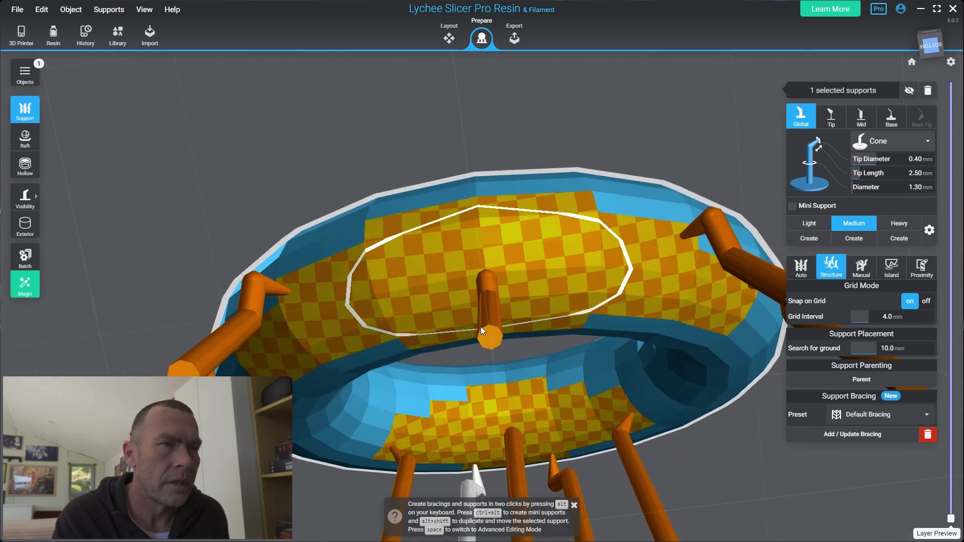
pyautogui.click(456, 270)
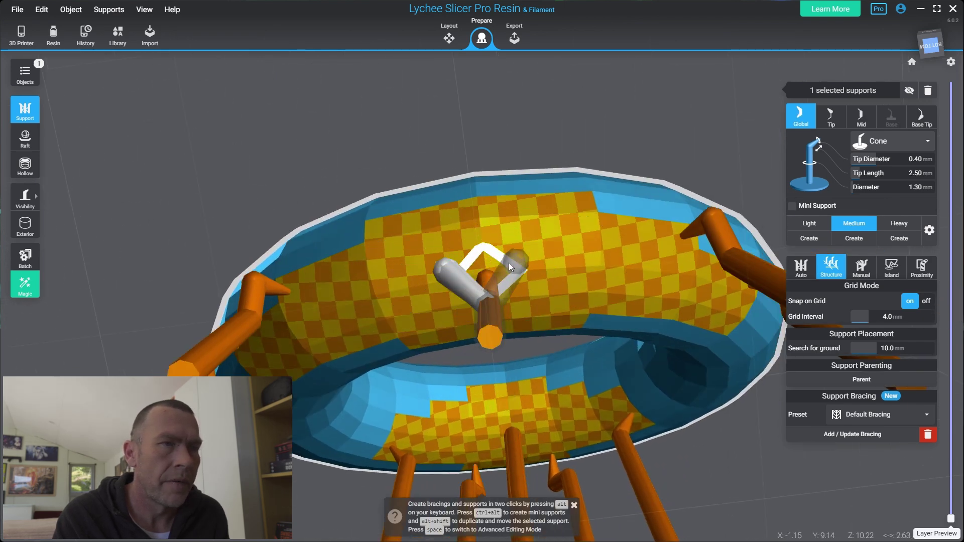
pyautogui.keyDown('alt'); pyautogui.click(507, 261); pyautogui.keyUp('alt')
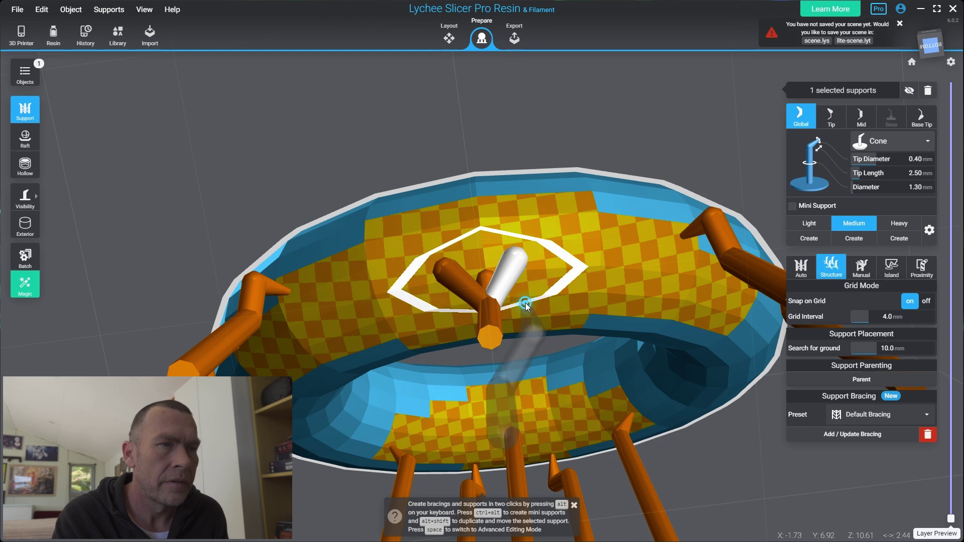
pyautogui.click(525, 303)
pyautogui.click(460, 311)
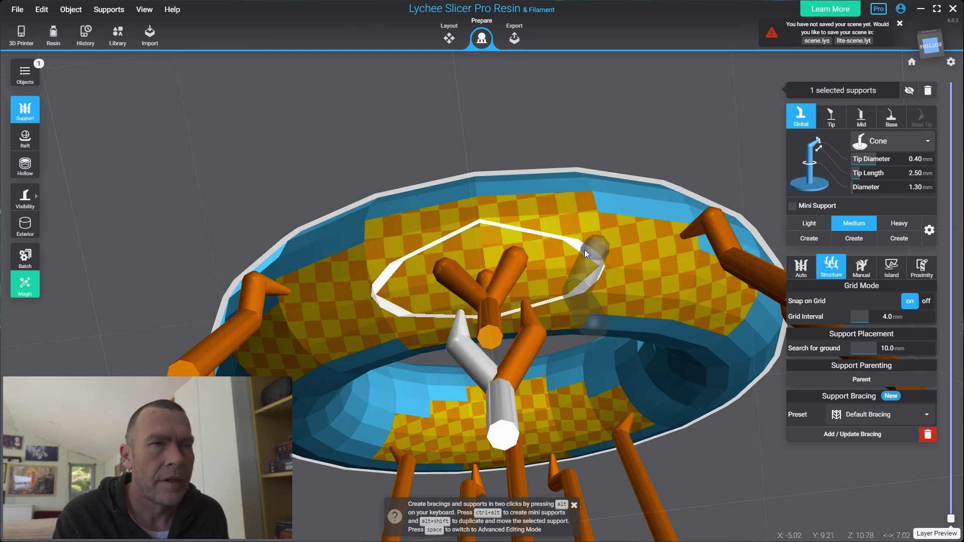
# Step: Surround the central support cluster on the lower overhang with three more Medium supports, one behind it and one on each side
pyautogui.click(480, 218)
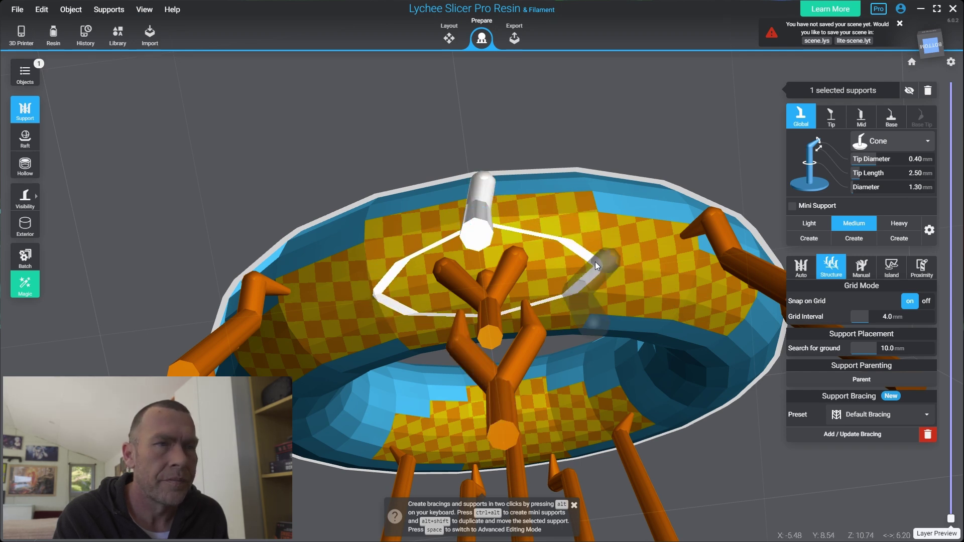
pyautogui.click(595, 265)
pyautogui.click(374, 294)
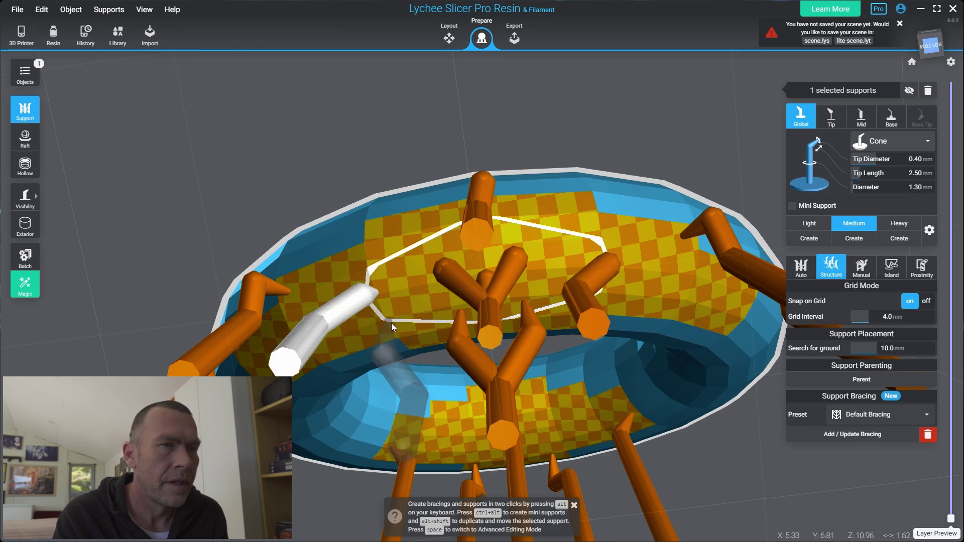
# Step: Place two Medium supports along the inner edge of the torus's lower overhang, one on each side of the central cluster
pyautogui.click(403, 339)
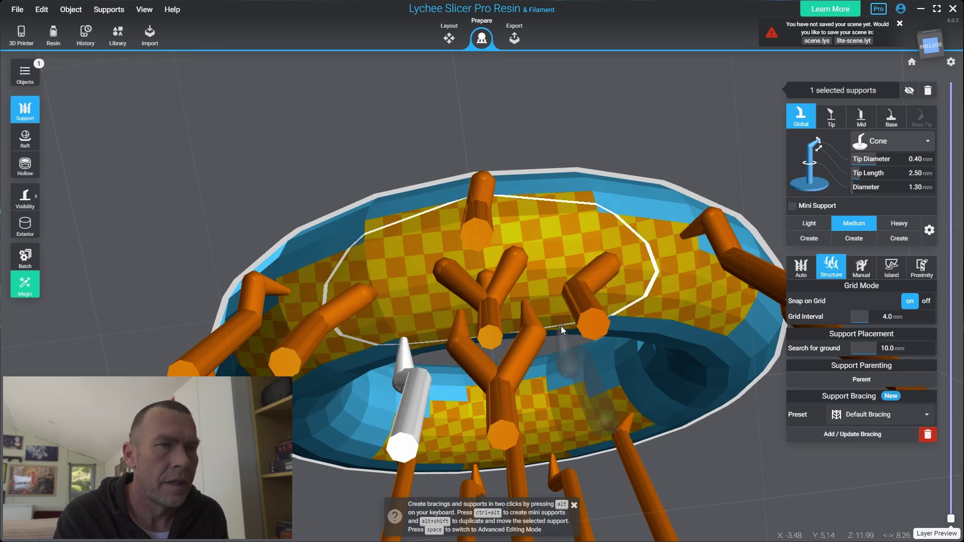
pyautogui.moveTo(631, 335); pyautogui.dragTo(497, 329, button='right')
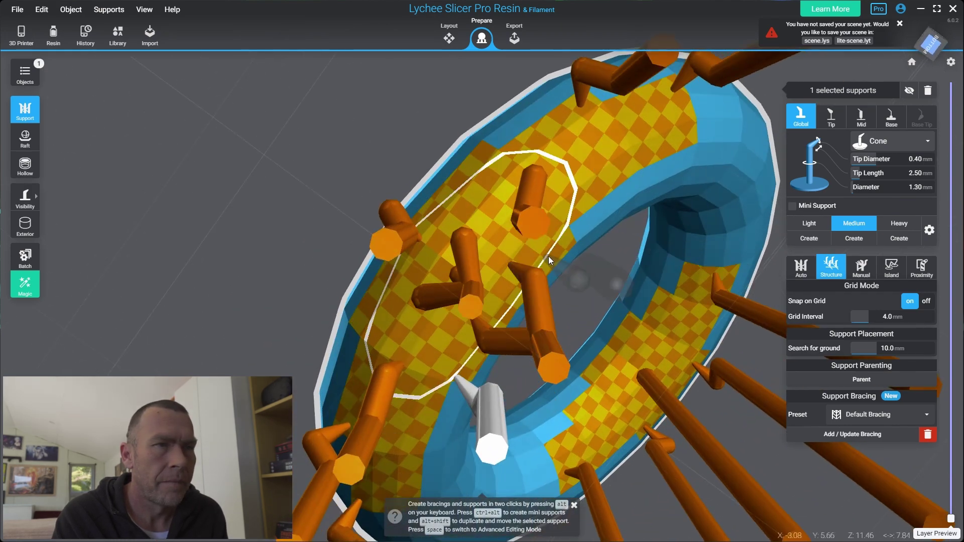
pyautogui.click(568, 227)
pyautogui.moveTo(522, 236); pyautogui.dragTo(605, 350, button='right')
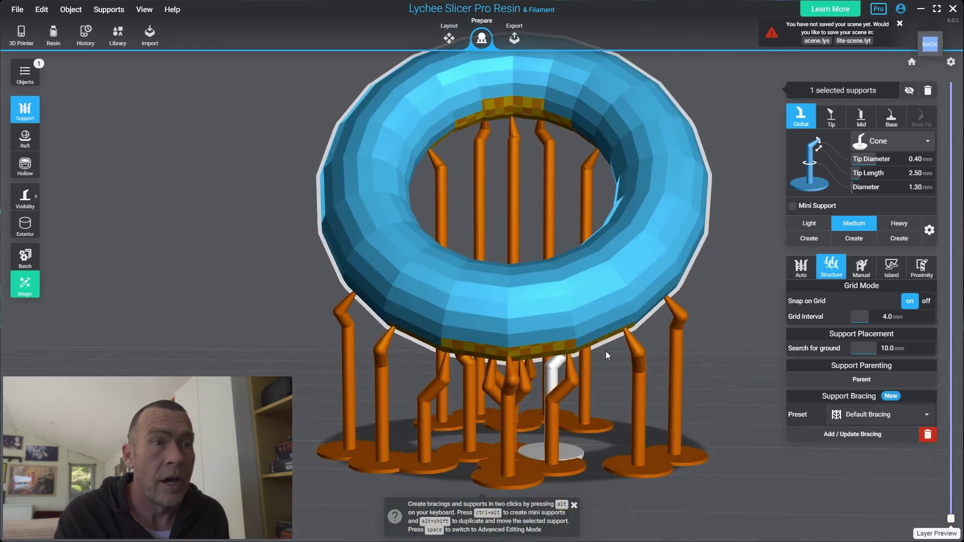
pyautogui.scroll(-3, 602, 349)
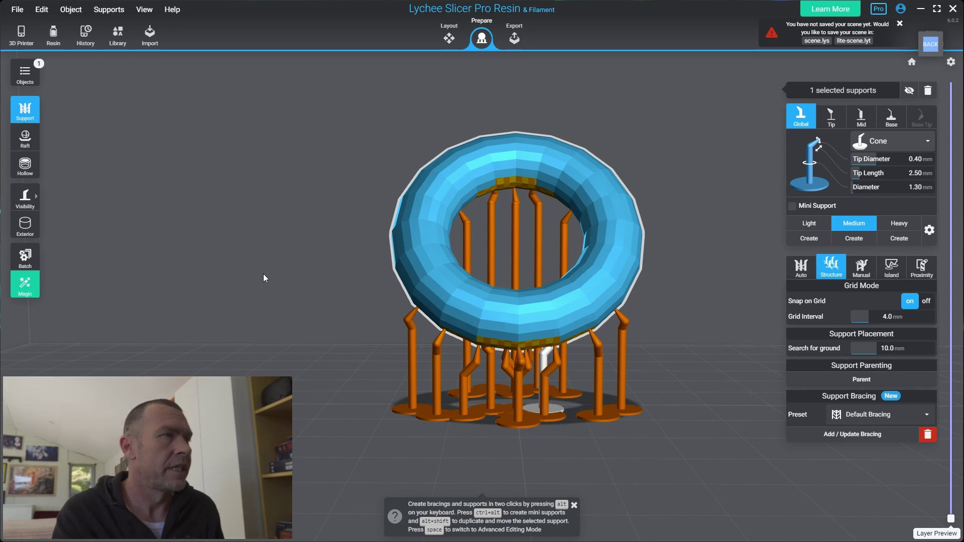
# Step: Preview the lower layers in the print simulator, then return to support preparation and restore the full layer range
pyautogui.click(515, 40)
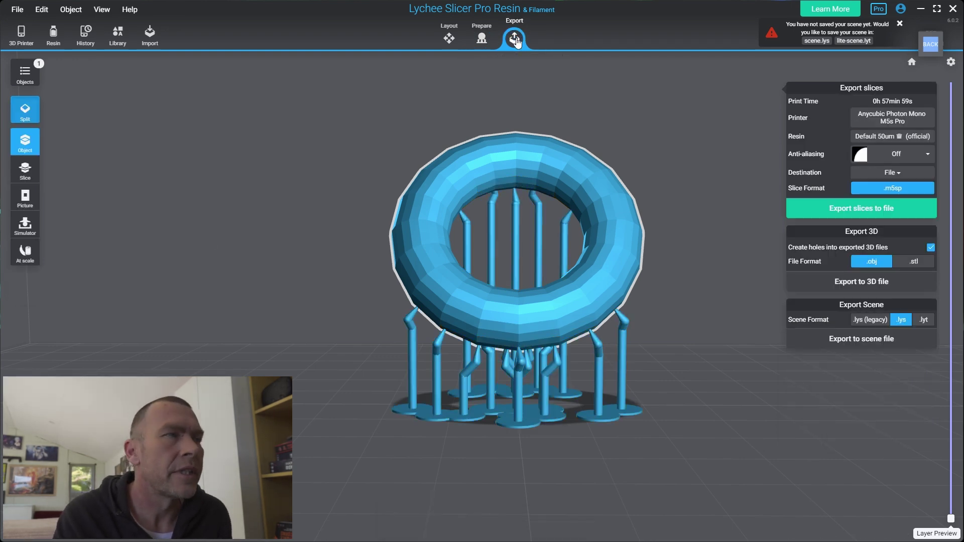
pyautogui.click(23, 226)
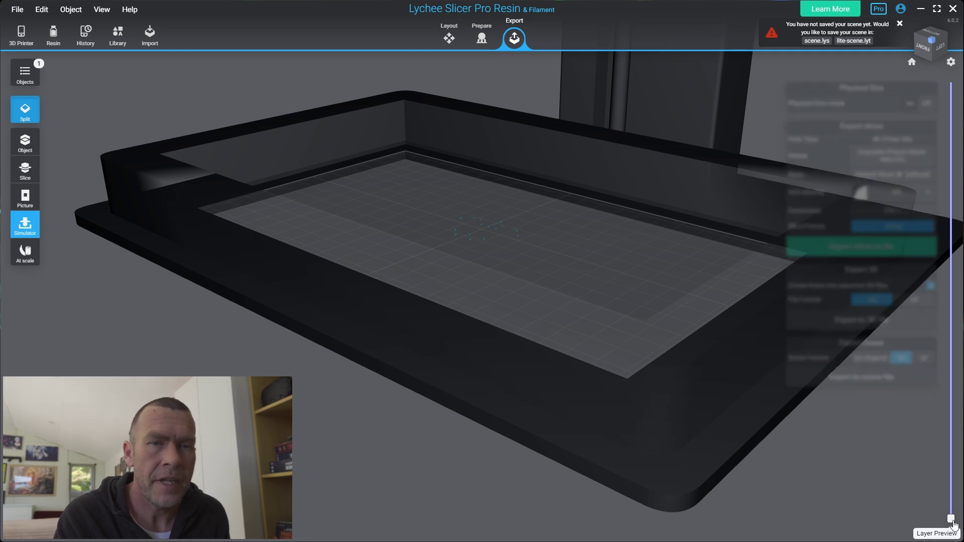
pyautogui.moveTo(951, 519); pyautogui.dragTo(935, 452)
pyautogui.click(480, 41)
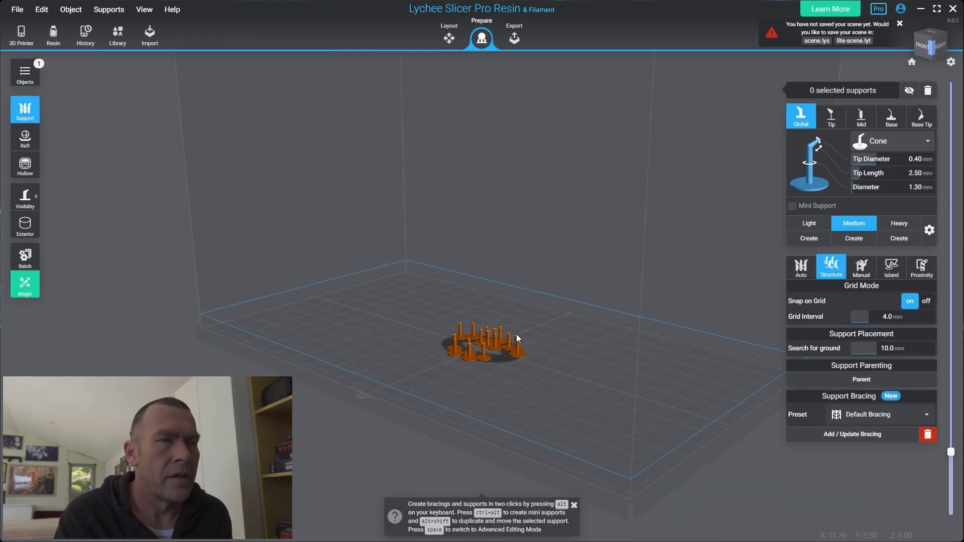
pyautogui.moveTo(952, 451); pyautogui.dragTo(949, 77)
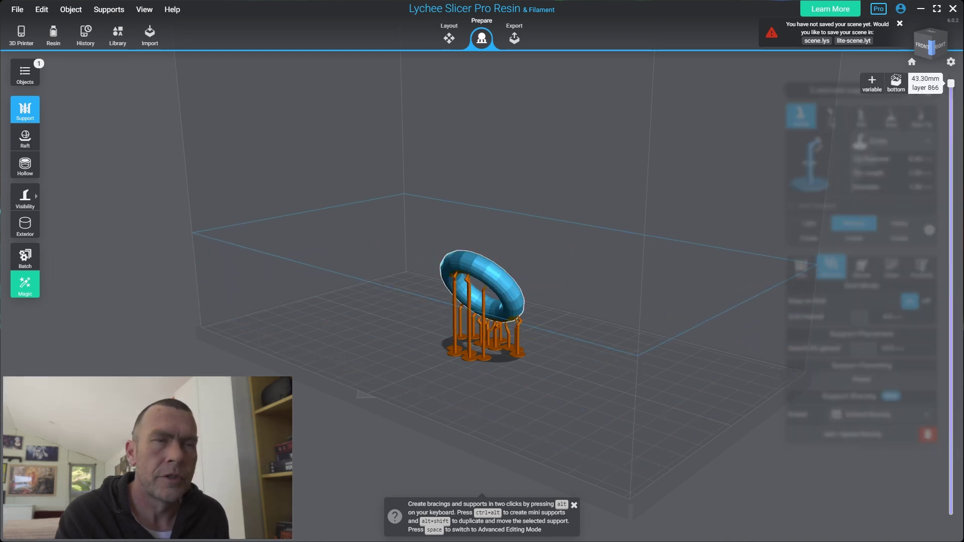
# Step: Switch to the Light support preset and place three Light supports between the Medium ones along one side of the lower overhang
pyautogui.scroll(8, 588, 316)
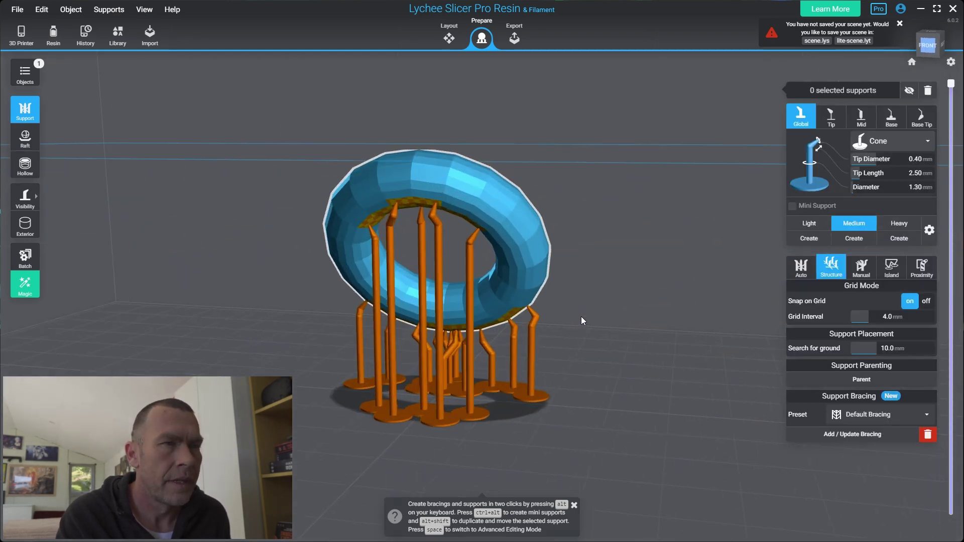
pyautogui.moveTo(617, 324); pyautogui.dragTo(410, 284, button='right')
pyautogui.moveTo(409, 284); pyautogui.dragTo(670, 274)
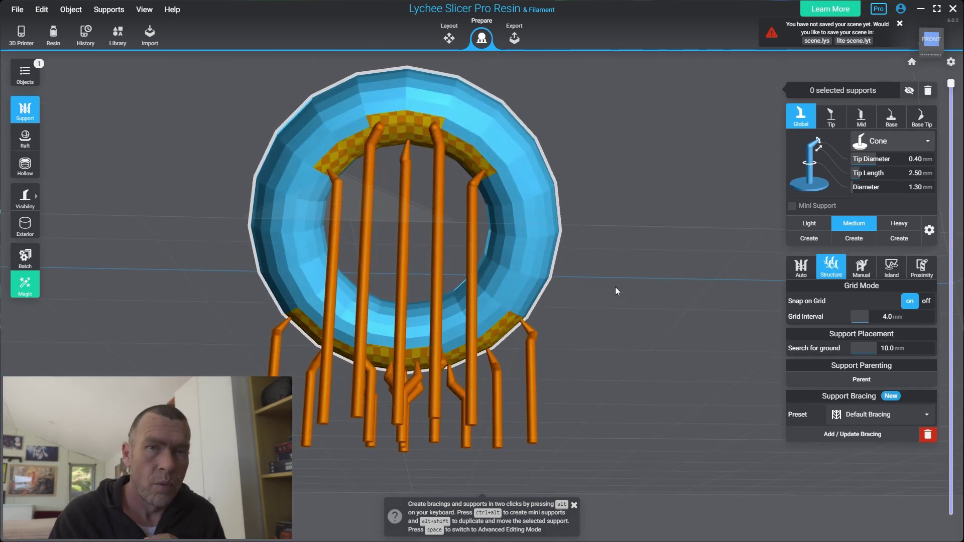
pyautogui.click(808, 224)
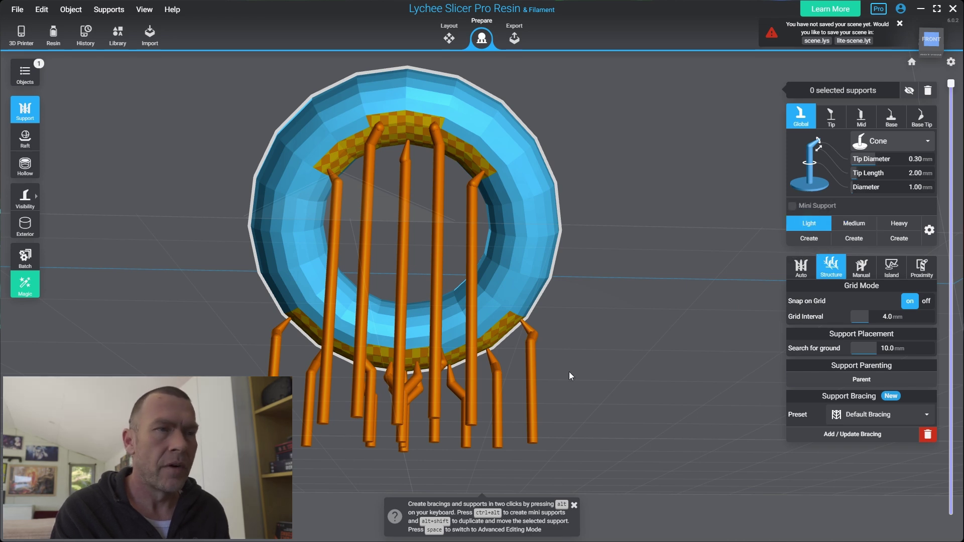
pyautogui.moveTo(556, 354); pyautogui.dragTo(312, 343)
pyautogui.scroll(5, 498, 328)
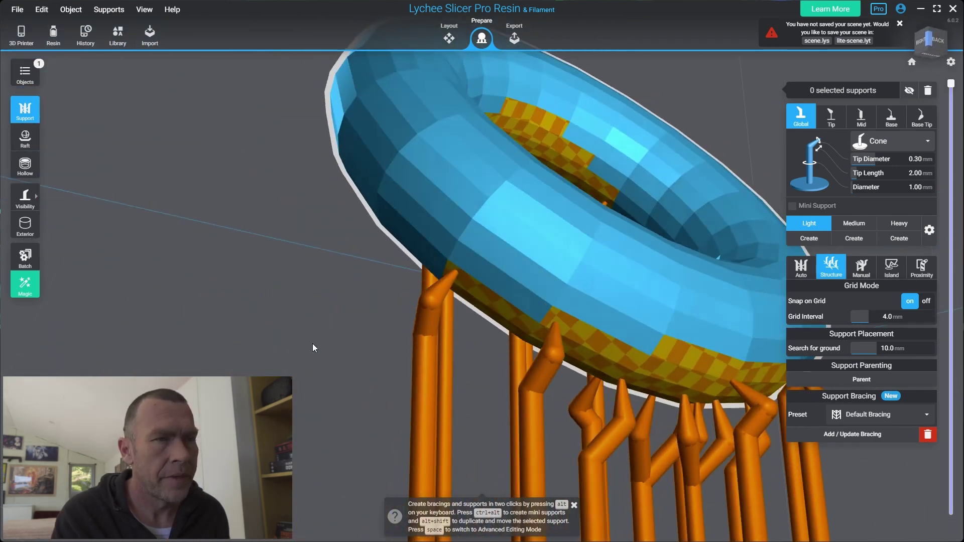
pyautogui.click(493, 308)
pyautogui.click(595, 371)
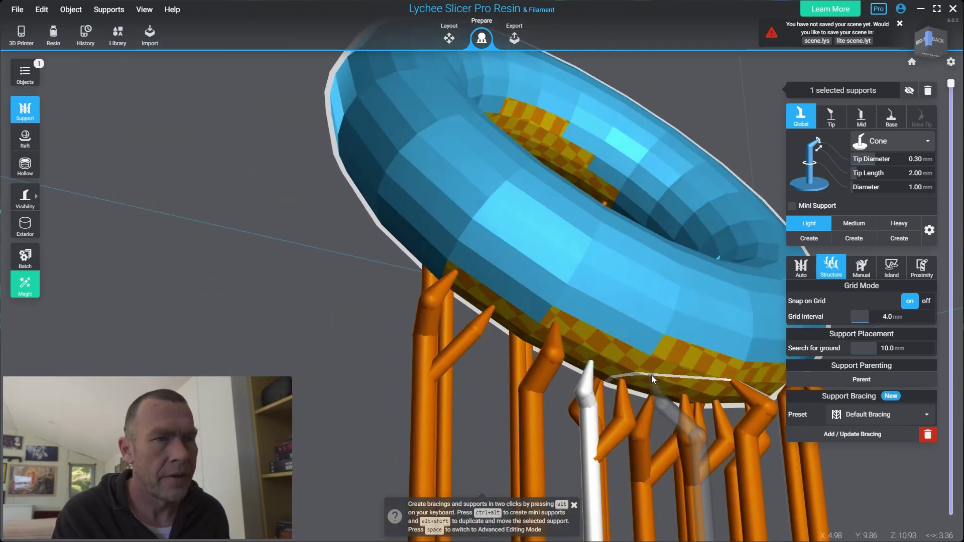
pyautogui.moveTo(652, 375); pyautogui.dragTo(562, 374)
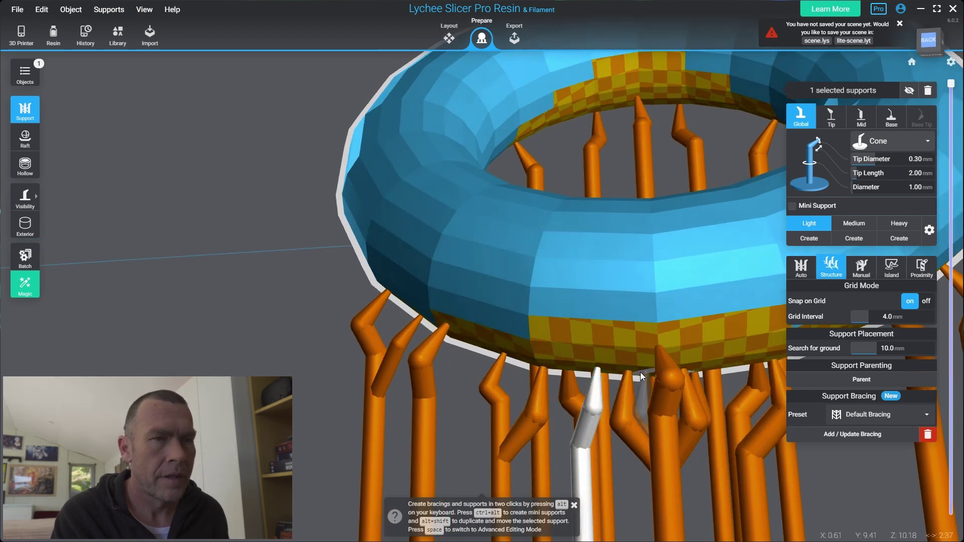
pyautogui.moveTo(640, 372); pyautogui.dragTo(533, 376)
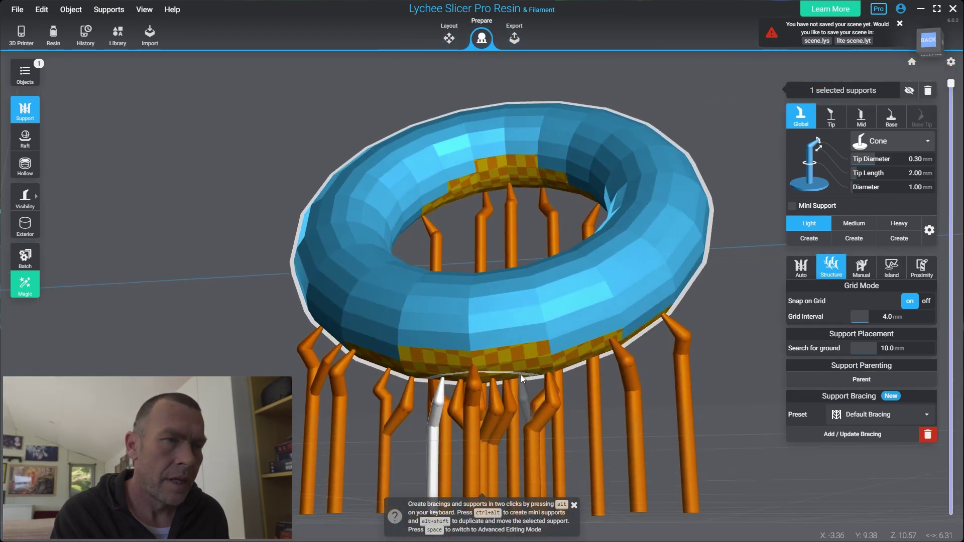
# Step: Place three Light supports from the centre of the lower overhang up along its other side
pyautogui.click(521, 375)
pyautogui.click(580, 355)
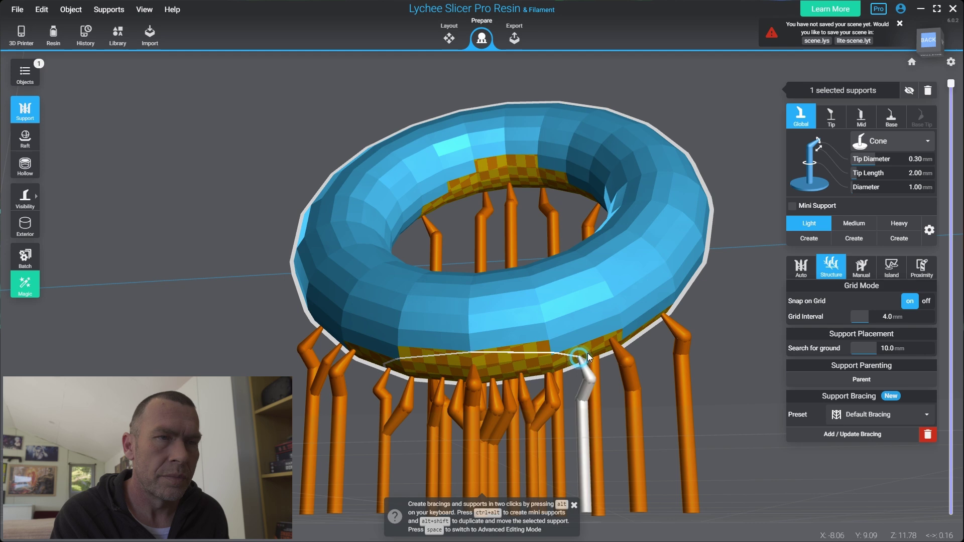
pyautogui.click(643, 329)
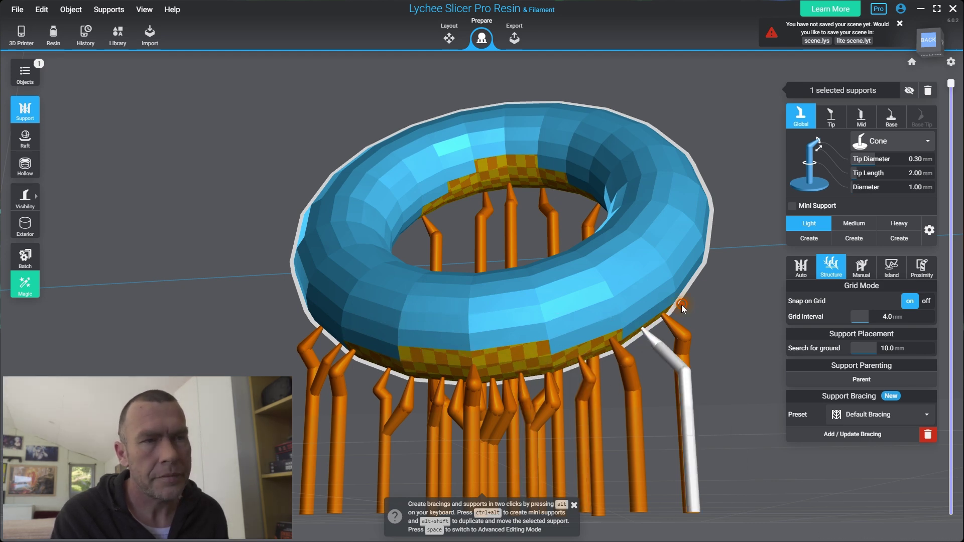
# Step: Place two Light supports on each outer flank of the torus, above the ends of the lower overhang
pyautogui.moveTo(681, 305); pyautogui.dragTo(457, 306, button='right')
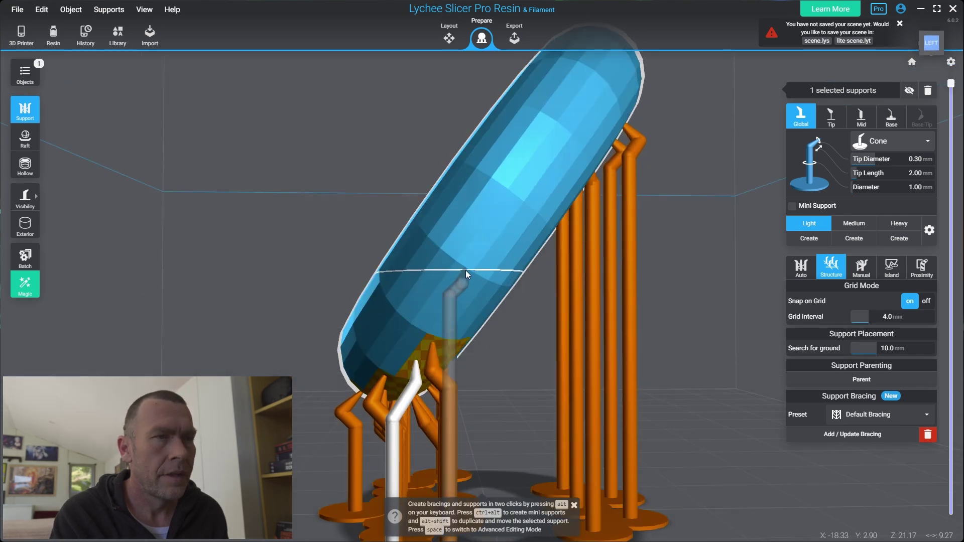
pyautogui.click(465, 270)
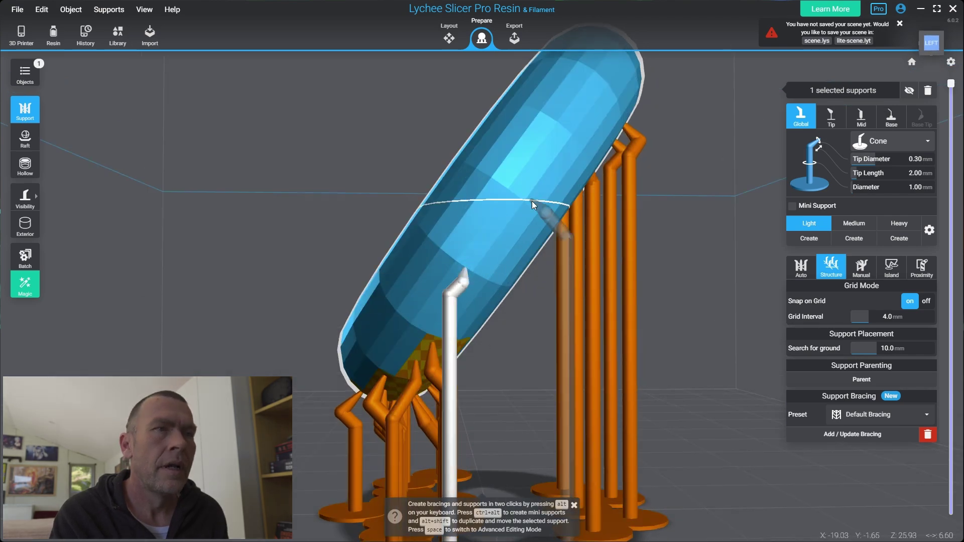
pyautogui.click(492, 234)
pyautogui.press('6')
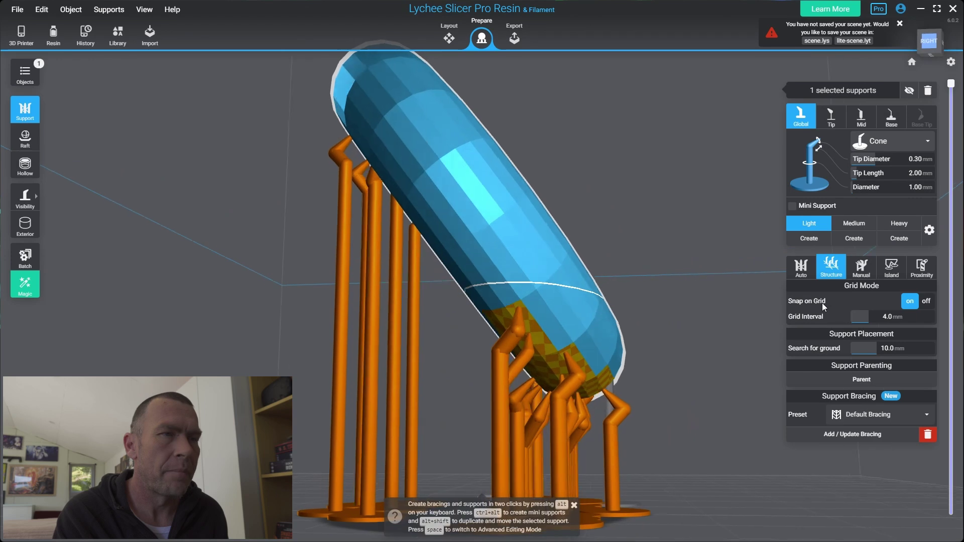
pyautogui.click(504, 276)
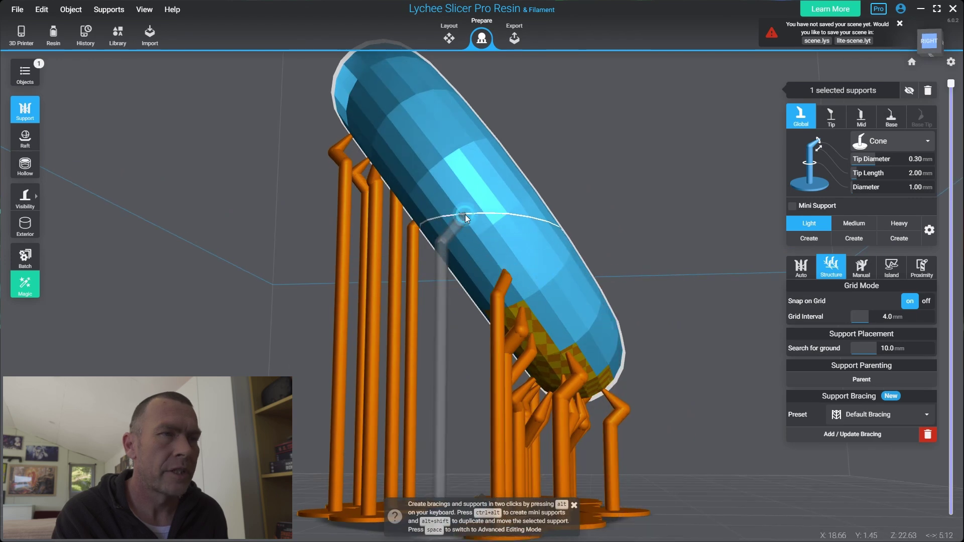
# Step: Place four Light supports across the outer face of the lower overhang, two on each side of its centre
pyautogui.moveTo(507, 330); pyautogui.dragTo(484, 341, button='right')
pyautogui.click(459, 341)
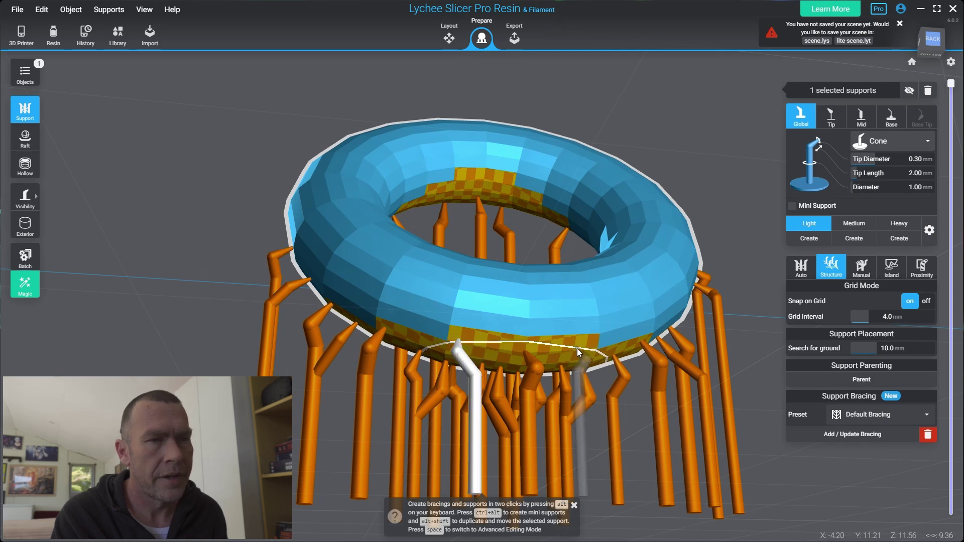
pyautogui.click(577, 349)
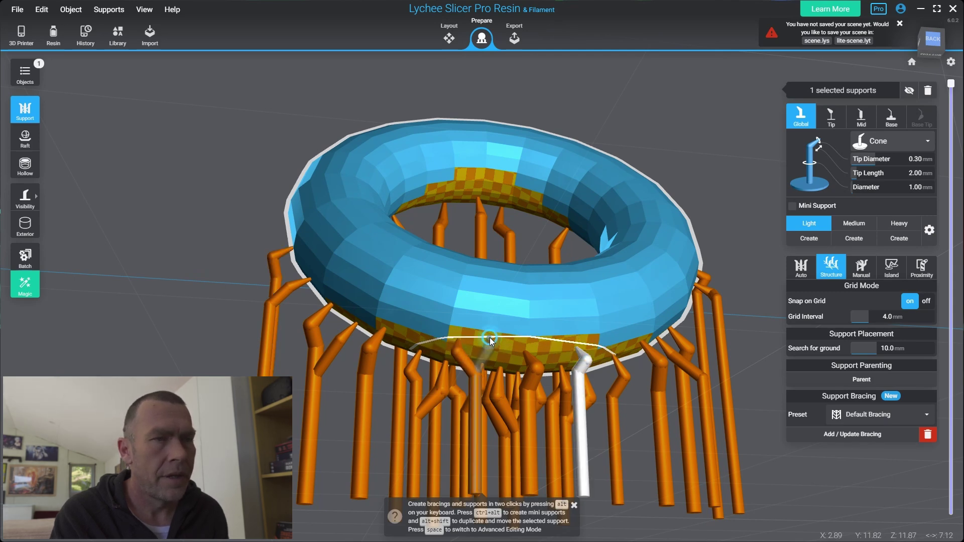
pyautogui.click(489, 337)
pyautogui.click(558, 343)
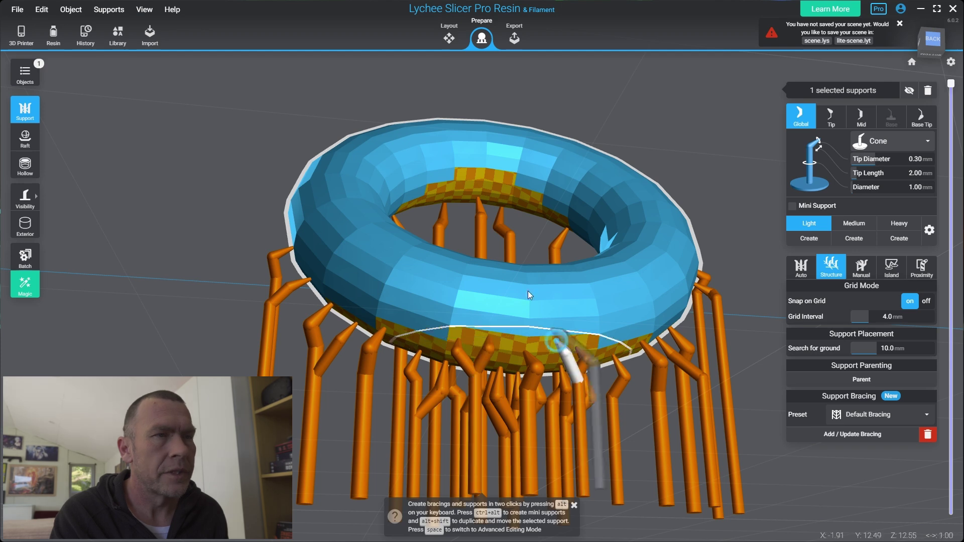
# Step: Place six Light supports along the inner side of the overhang at the torus's raised end
pyautogui.moveTo(528, 291); pyautogui.dragTo(478, 161, button='right')
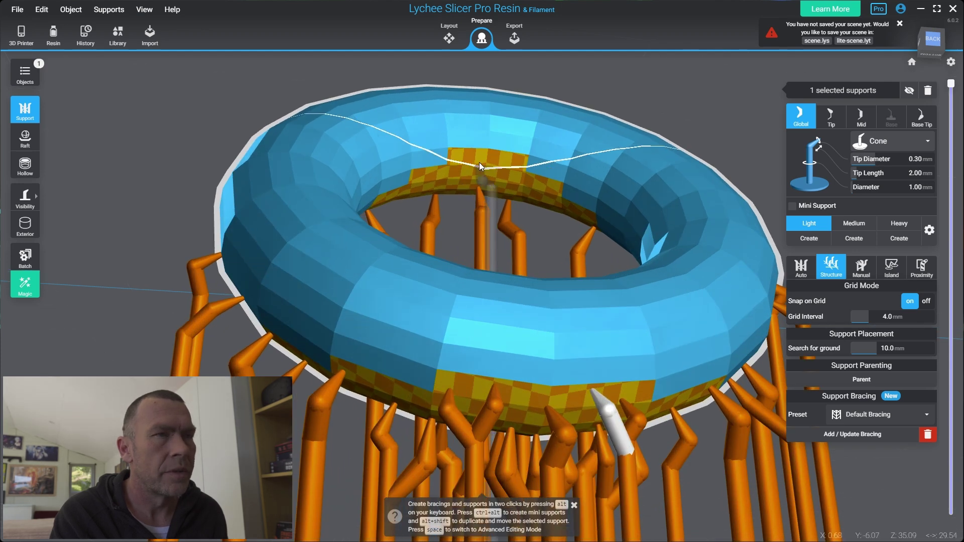
pyautogui.click(448, 172)
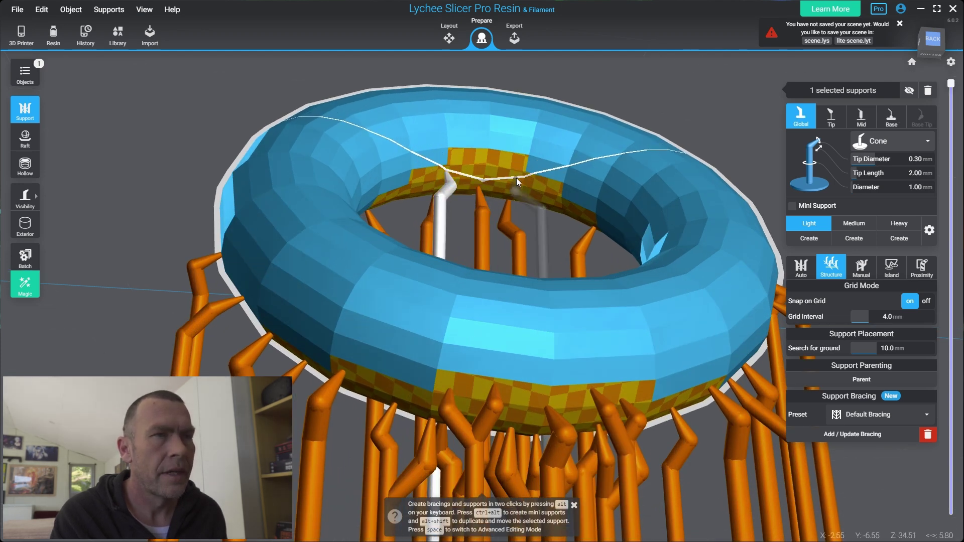
pyautogui.click(516, 178)
pyautogui.click(464, 160)
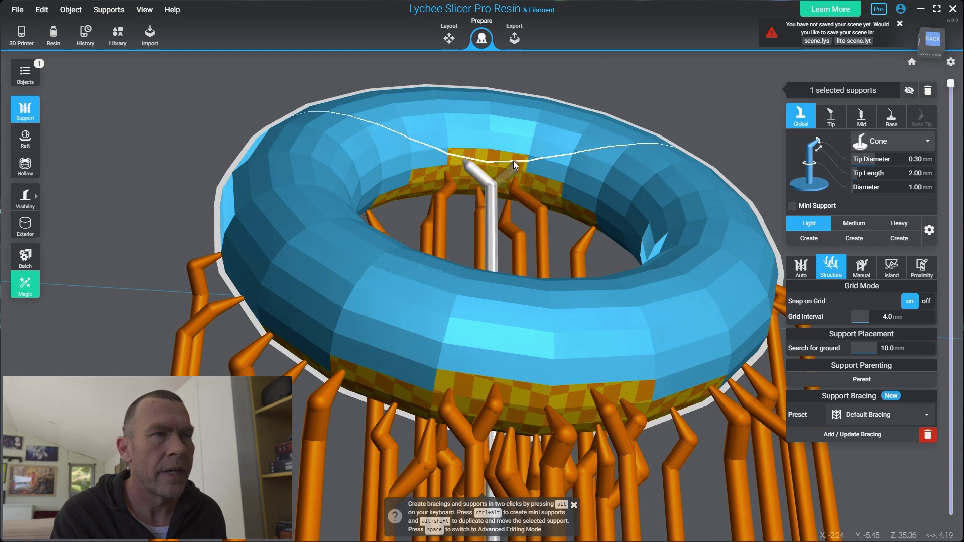
pyautogui.click(508, 161)
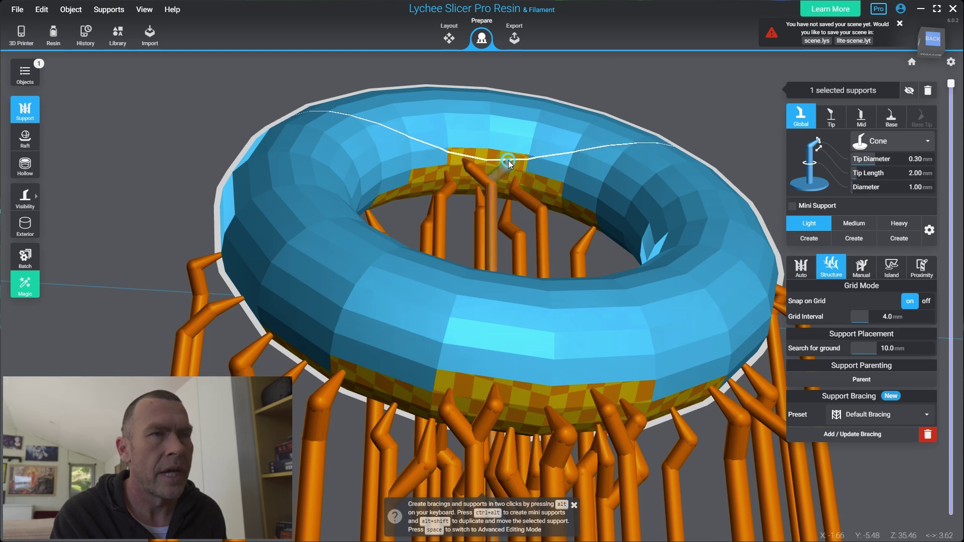
pyautogui.click(397, 197)
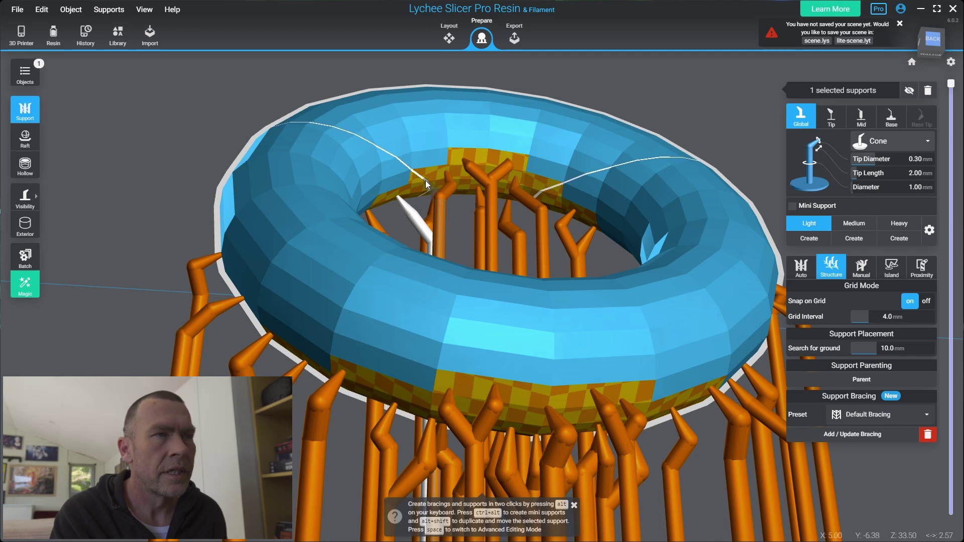
# Step: Place three Light supports on the front of the raised-end overhang, one at the centre and one toward each end
pyautogui.moveTo(410, 236); pyautogui.dragTo(876, 304, button='right')
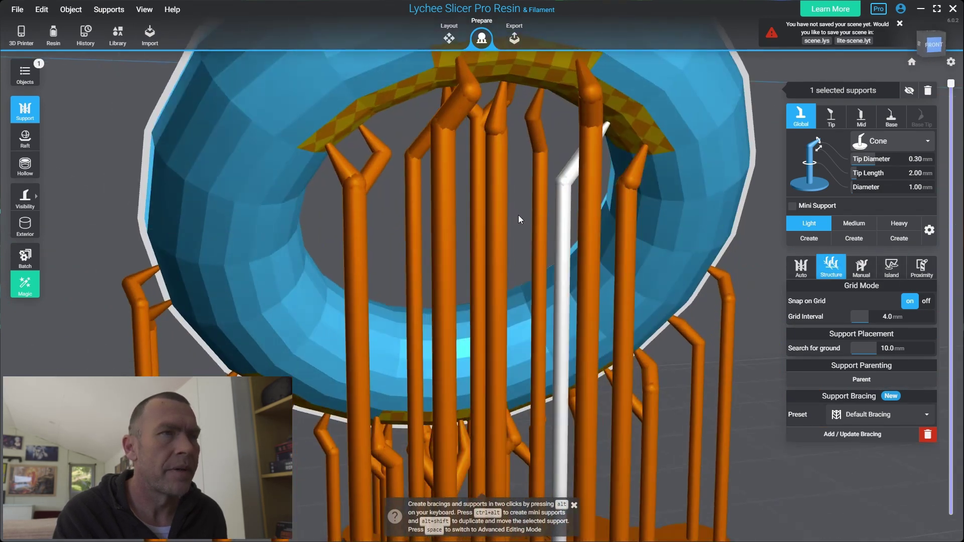
pyautogui.scroll(-2, 518, 215)
pyautogui.click(513, 84)
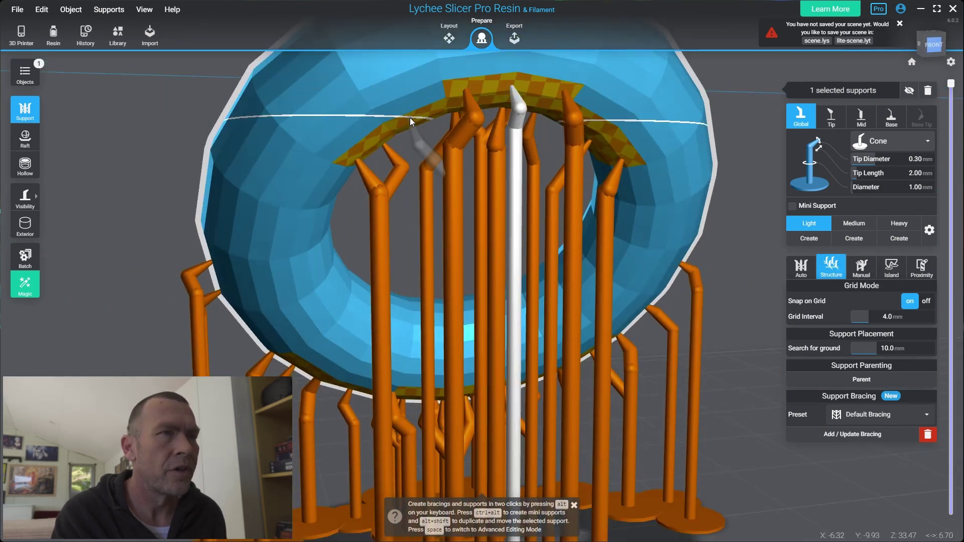
pyautogui.click(610, 138)
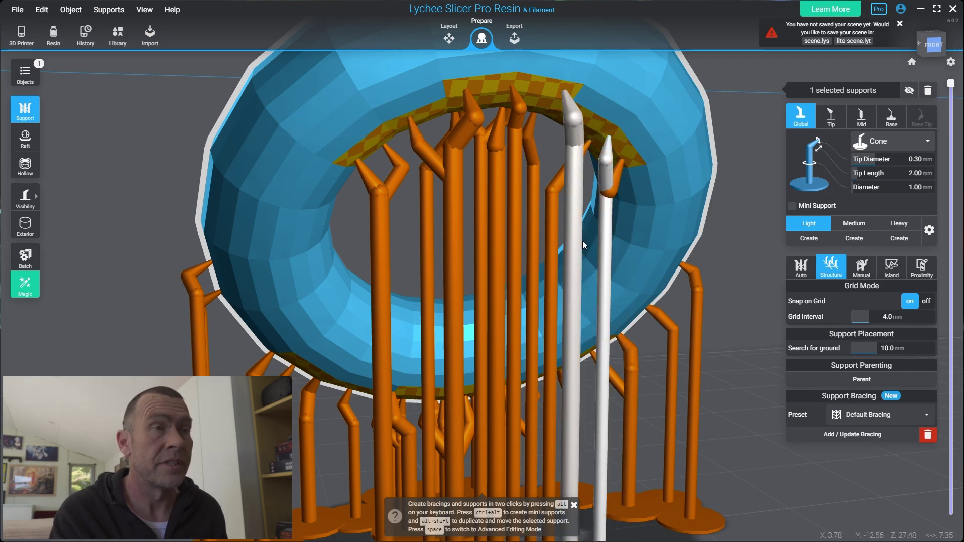
pyautogui.moveTo(583, 240); pyautogui.dragTo(540, 200, button='right')
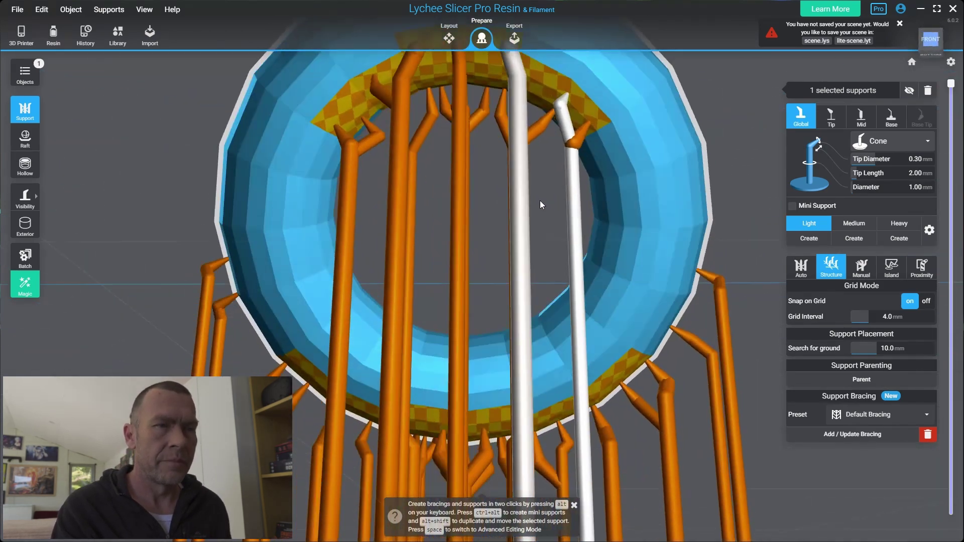
# Step: Place two Light supports on the underside of the lower overhang, one toward each end
pyautogui.click(614, 396)
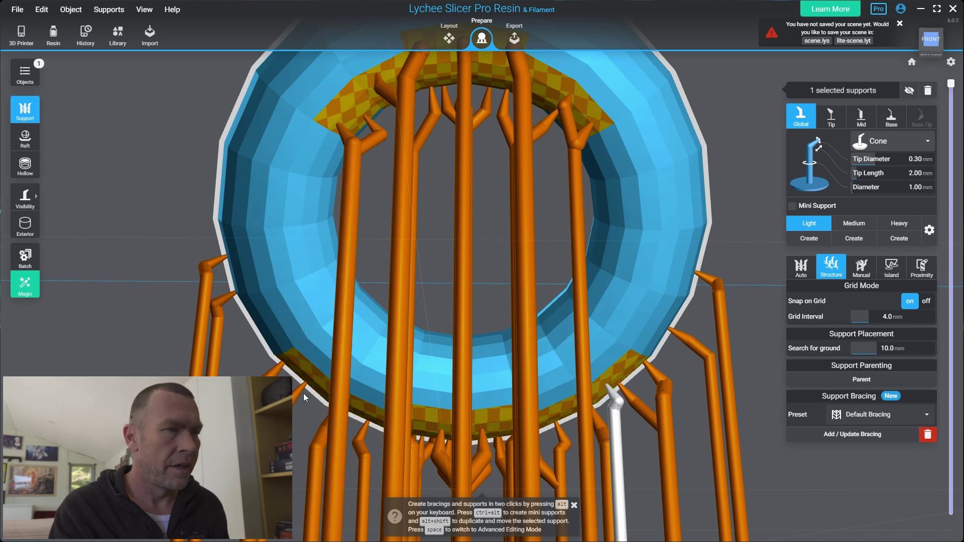
pyautogui.moveTo(303, 369); pyautogui.dragTo(299, 394, button='right')
pyautogui.scroll(-4, 372, 409)
pyautogui.moveTo(466, 428); pyautogui.dragTo(490, 432, button='right')
pyautogui.scroll(3, 560, 443)
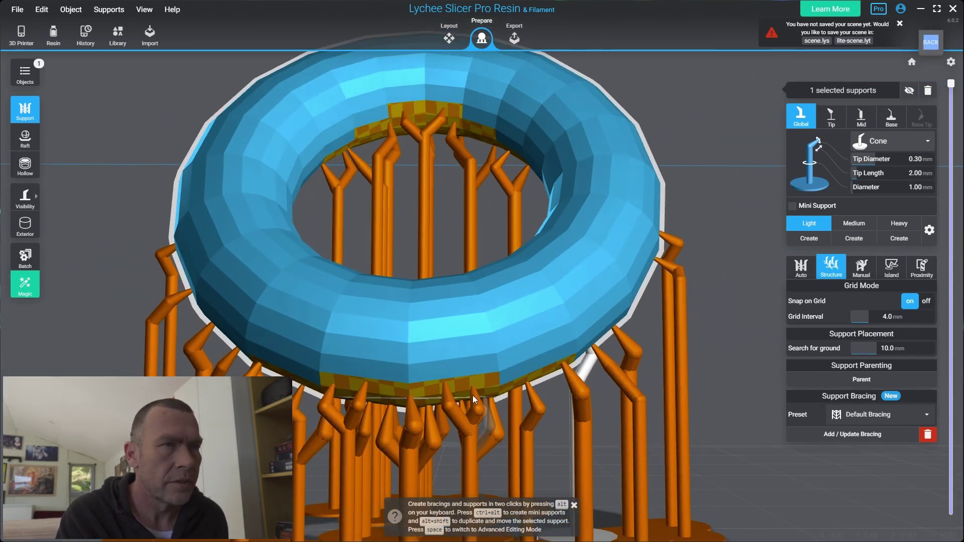
# Step: Switch the model display to the interior of the torus and view its internal overhangs from below
pyautogui.scroll(3, 396, 349)
pyautogui.moveTo(392, 319); pyautogui.dragTo(368, 375, button='right')
pyautogui.scroll(-3, 435, 352)
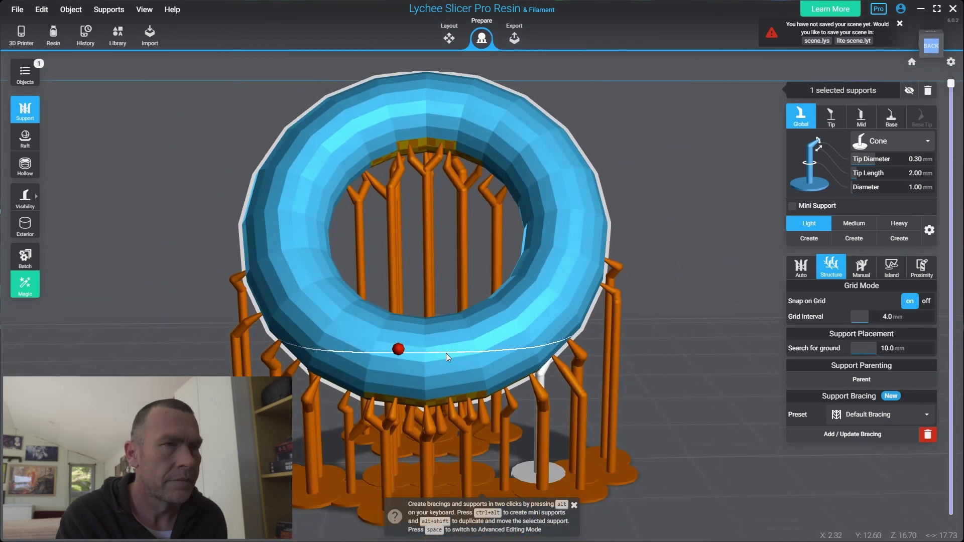
pyautogui.moveTo(622, 371); pyautogui.dragTo(531, 344, button='right')
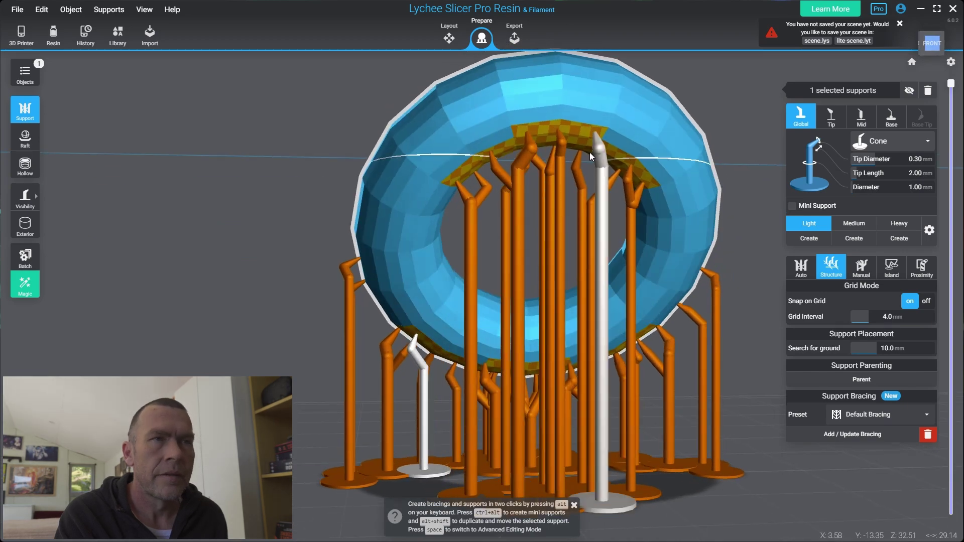
pyautogui.moveTo(643, 173); pyautogui.dragTo(396, 190, button='right')
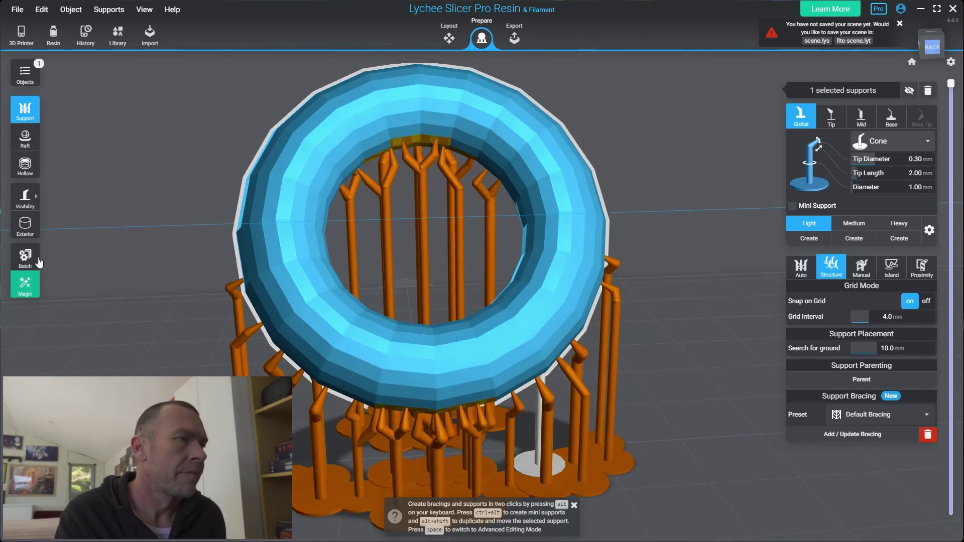
pyautogui.click(25, 224)
pyautogui.scroll(4, 418, 201)
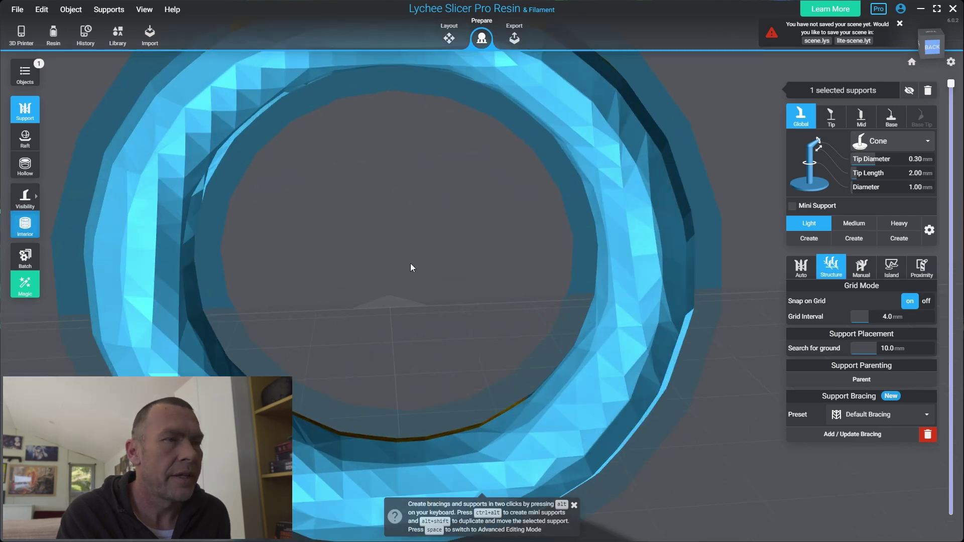
pyautogui.moveTo(411, 264); pyautogui.dragTo(428, 212, button='right')
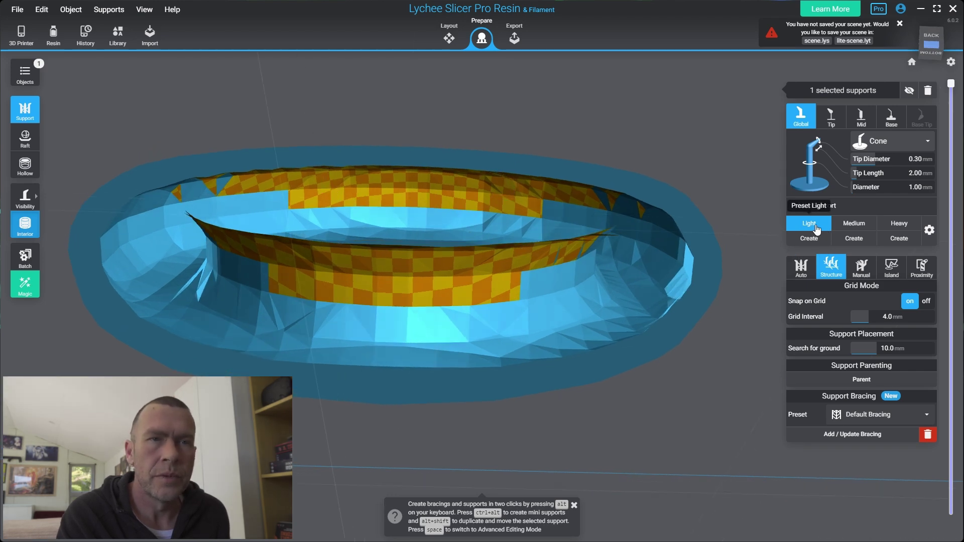
# Step: Switch to manual support creation and set the Inline Supports interval to 1.2 mm
pyautogui.click(861, 269)
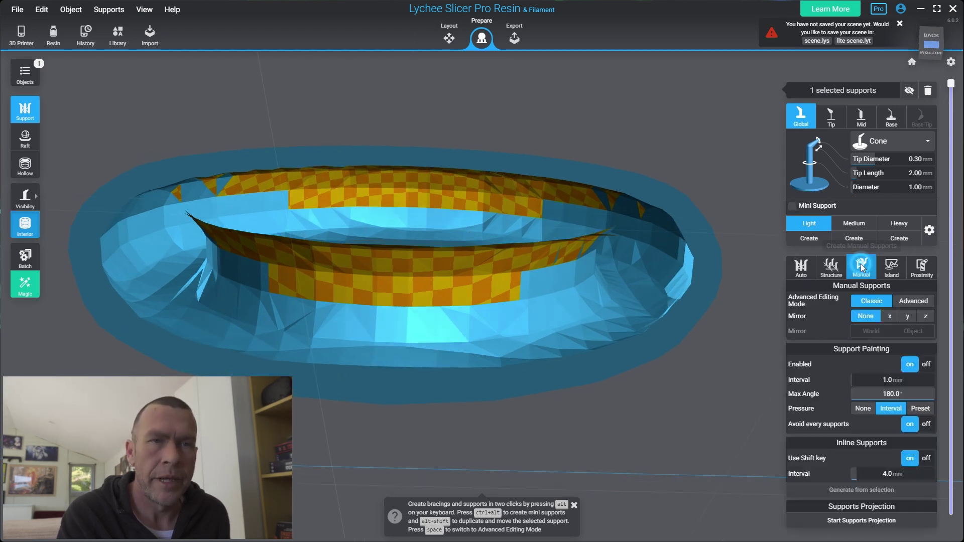
pyautogui.moveTo(474, 364); pyautogui.dragTo(478, 411, button='right')
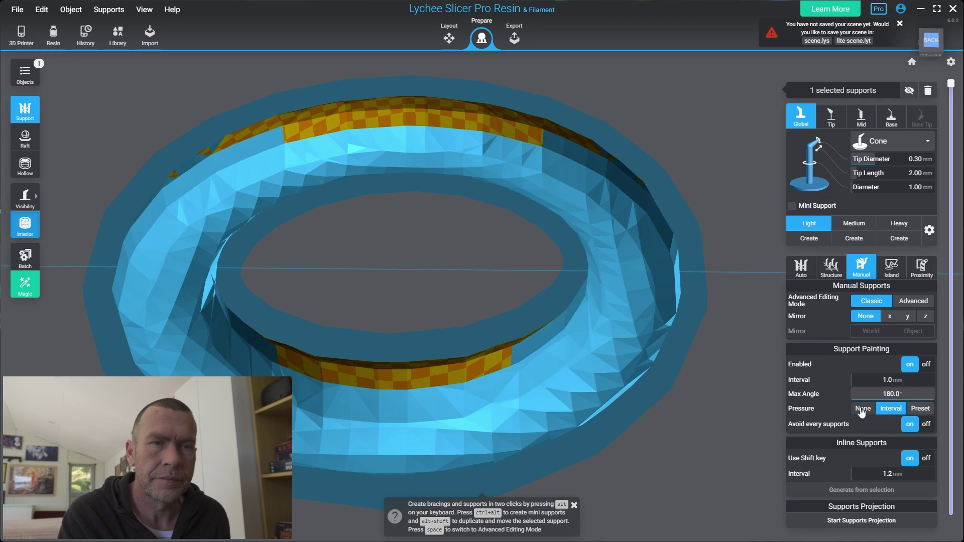
pyautogui.moveTo(667, 430); pyautogui.dragTo(182, 240, button='right')
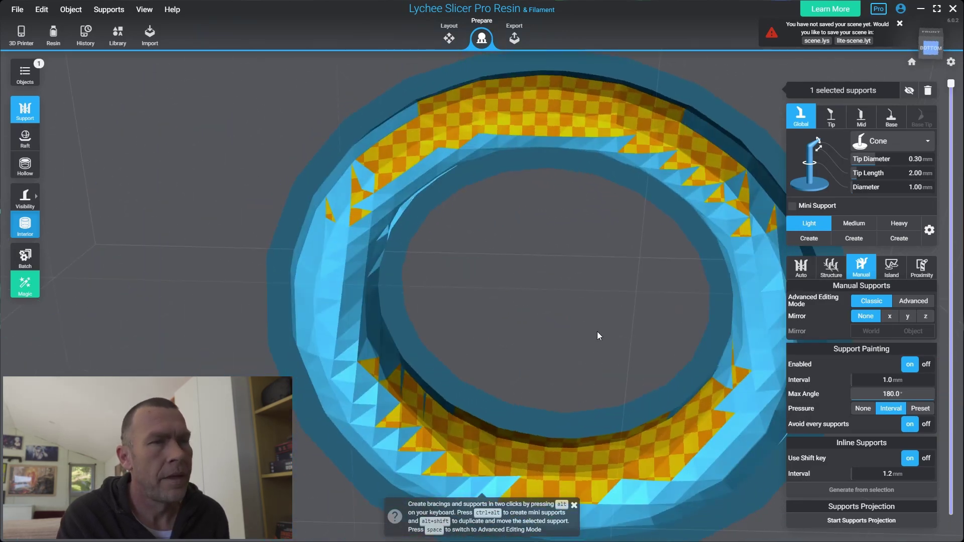
# Step: Lay dense inline rows of Light supports across the internal overhang at the torus's raised end
pyautogui.moveTo(597, 333); pyautogui.dragTo(437, 368, button='right')
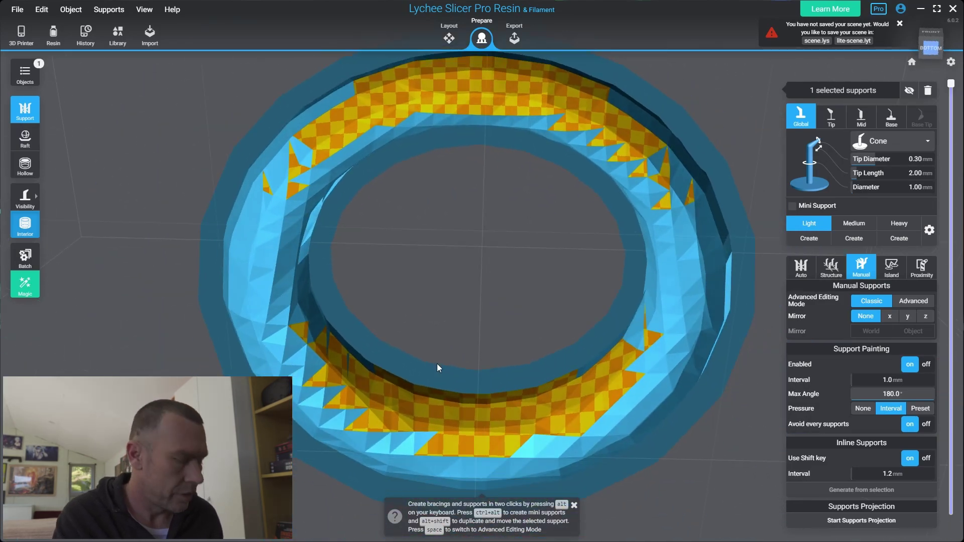
pyautogui.click(318, 140)
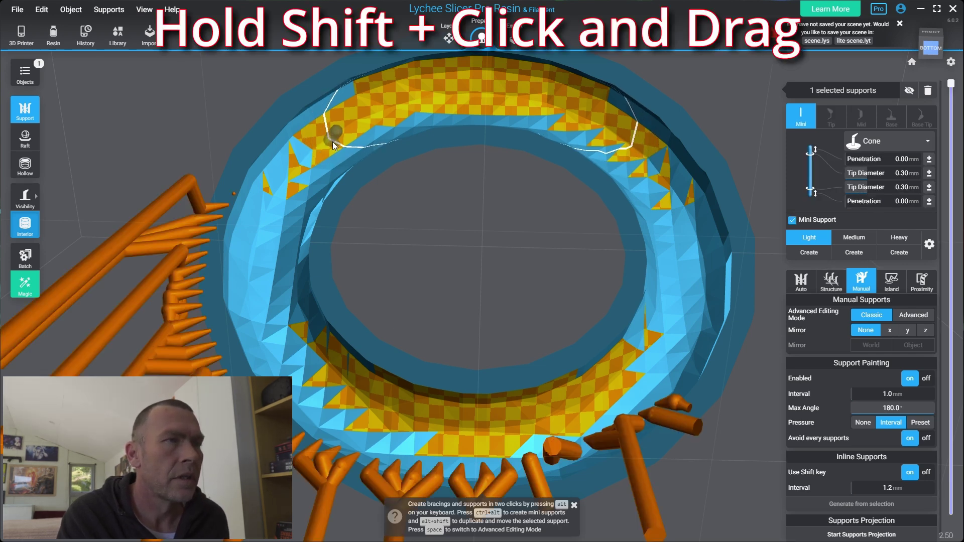
pyautogui.moveTo(320, 155)
pyautogui.keyDown('shift'); pyautogui.mouseDown()
pyautogui.moveTo(332, 131)
pyautogui.moveTo(410, 103)
pyautogui.mouseUp(); pyautogui.keyUp('shift')
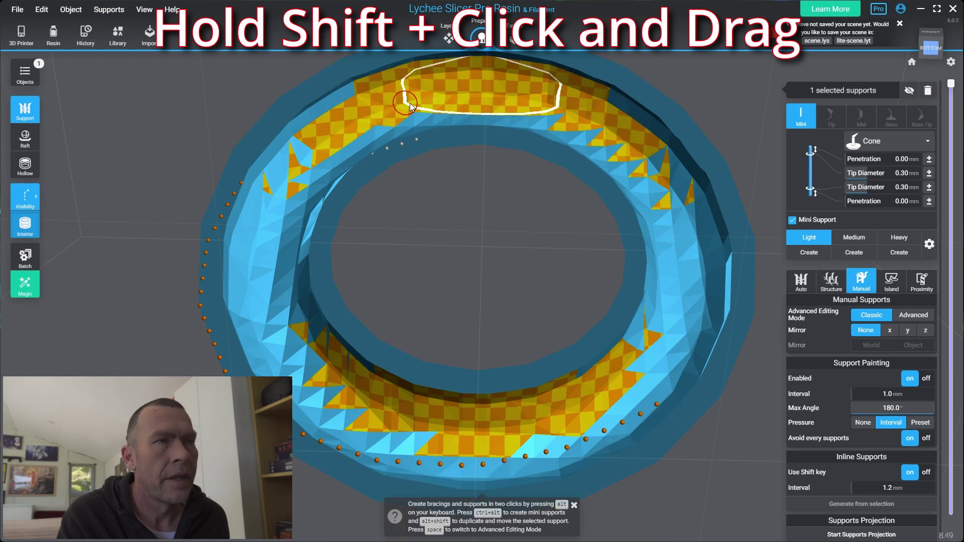
pyautogui.moveTo(641, 145)
pyautogui.keyDown('shift'); pyautogui.mouseDown()
pyautogui.moveTo(510, 115)
pyautogui.moveTo(420, 111)
pyautogui.moveTo(354, 128)
pyautogui.moveTo(294, 199)
pyautogui.mouseUp(); pyautogui.keyUp('shift')
pyautogui.moveTo(255, 229)
pyautogui.keyDown('shift'); pyautogui.mouseDown()
pyautogui.moveTo(269, 161)
pyautogui.moveTo(402, 87)
pyautogui.moveTo(497, 83)
pyautogui.moveTo(619, 112)
pyautogui.moveTo(693, 174)
pyautogui.mouseUp(); pyautogui.keyUp('shift')
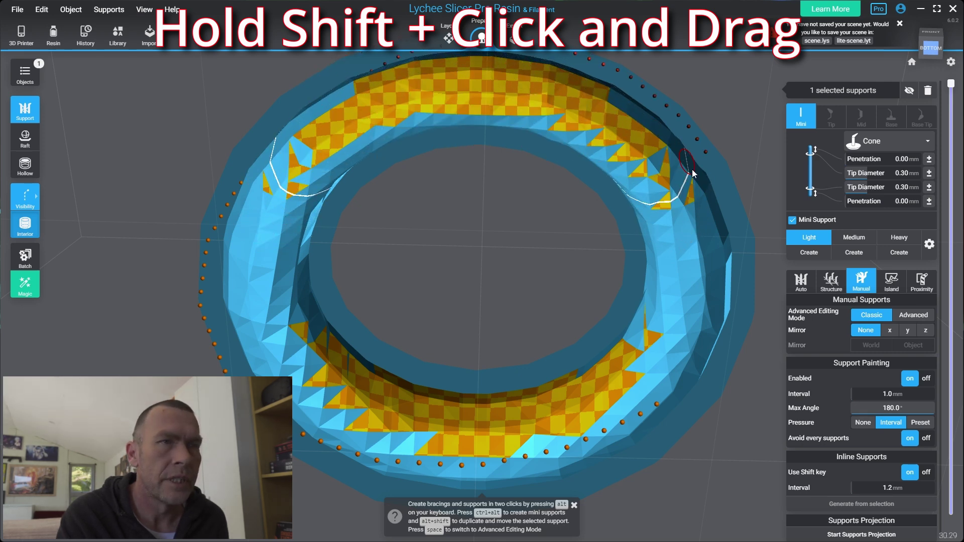
pyautogui.keyDown('shift'); pyautogui.moveTo(715, 226); pyautogui.dragTo(664, 277); pyautogui.keyUp('shift')
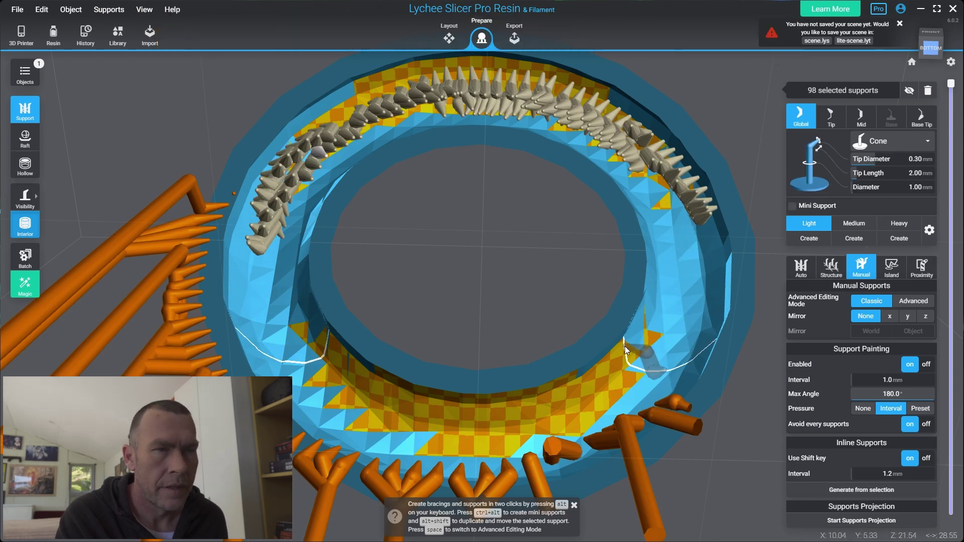
# Step: Lay inline rows of Light supports across the internal overhang at the torus's lower end, including one along its inner side
pyautogui.press('shift')
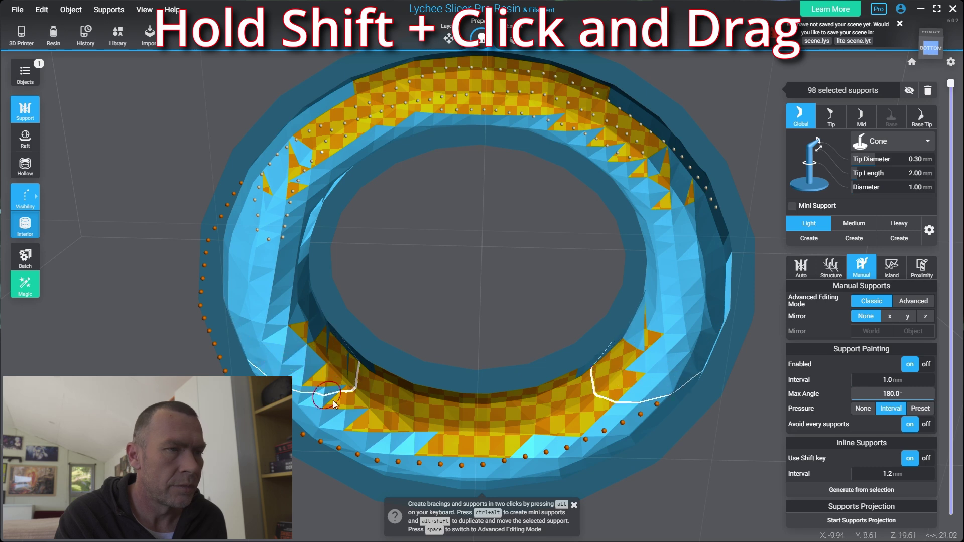
pyautogui.keyDown('shift'); pyautogui.moveTo(632, 393); pyautogui.dragTo(700, 299); pyautogui.keyUp('shift')
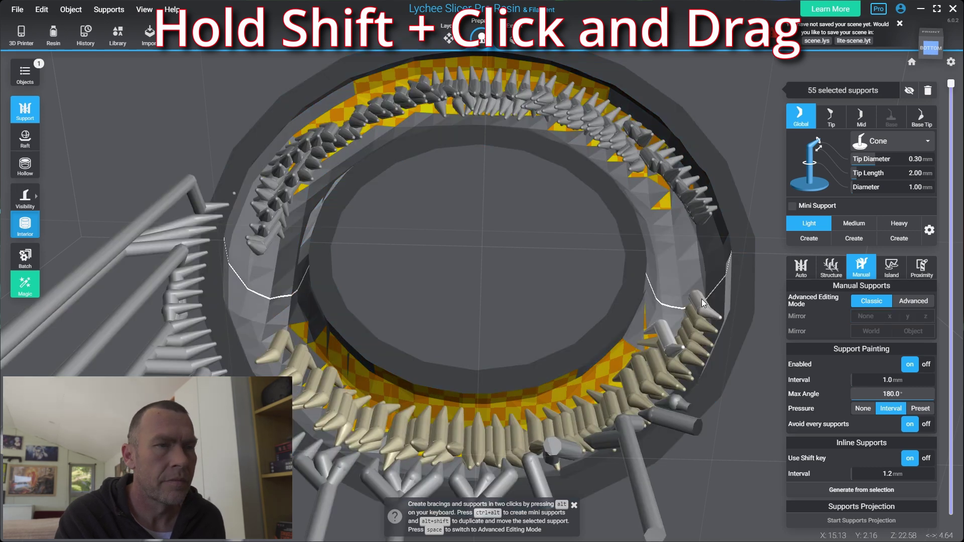
pyautogui.scroll(3, 525, 407)
pyautogui.press('alt')
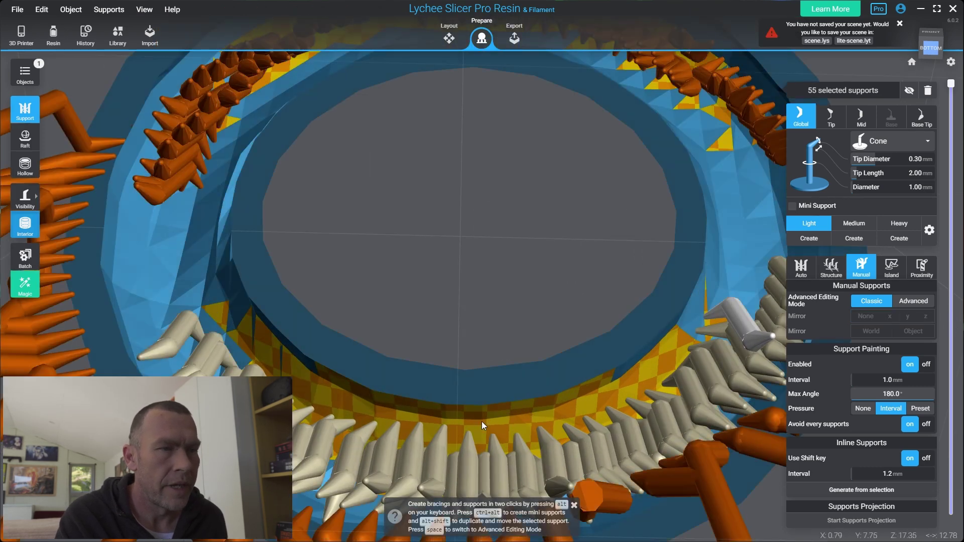
pyautogui.moveTo(423, 425); pyautogui.dragTo(420, 374, button='right')
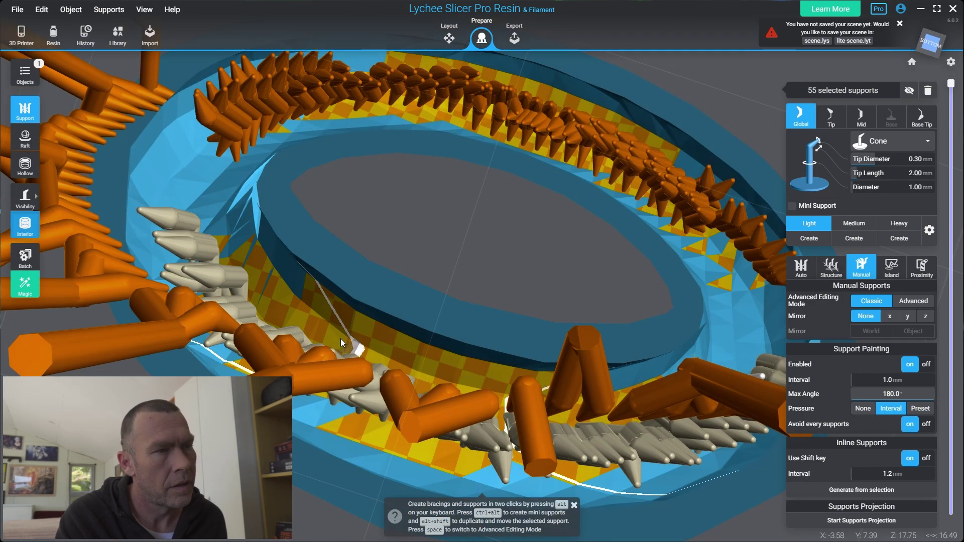
pyautogui.press('v')
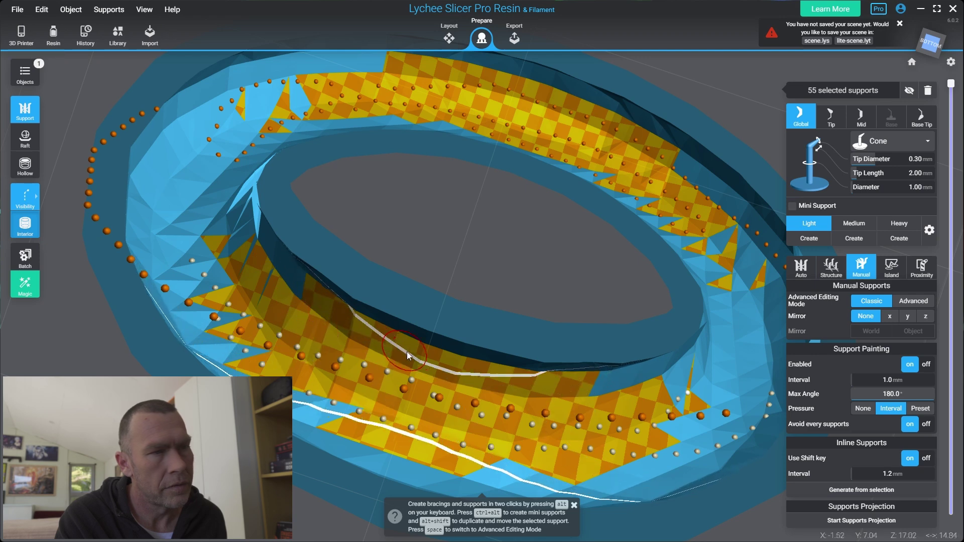
pyautogui.moveTo(602, 394); pyautogui.dragTo(651, 389, button='right')
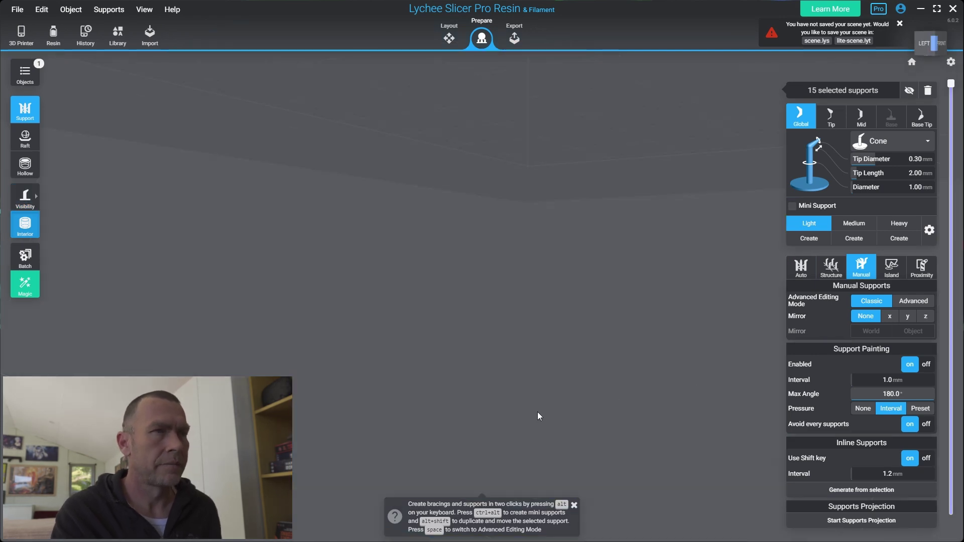
# Step: Examine the internal supports from above and behind, and return the model display to the exterior
pyautogui.moveTo(920, 46); pyautogui.dragTo(935, 56)
pyautogui.click(927, 45)
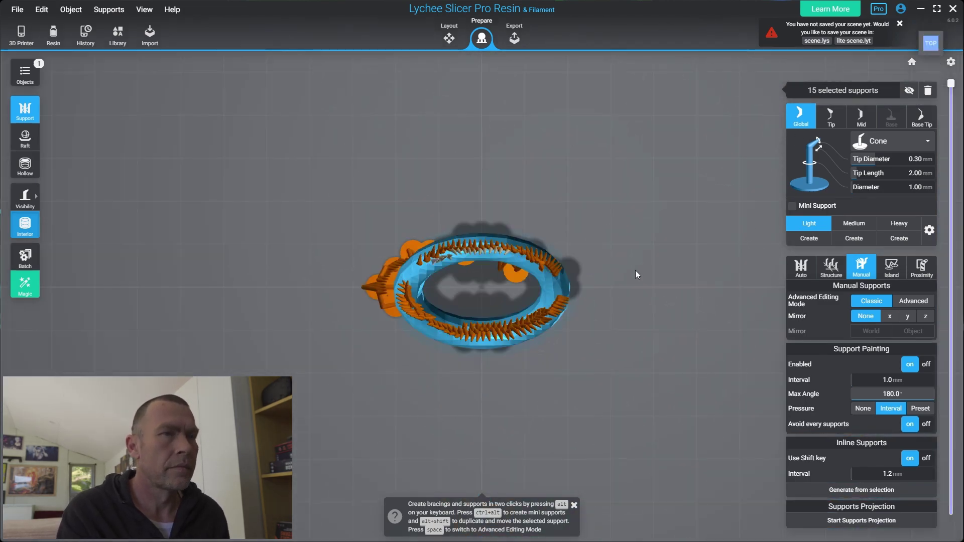
pyautogui.scroll(5, 513, 348)
pyautogui.moveTo(561, 411); pyautogui.dragTo(117, 331, button='right')
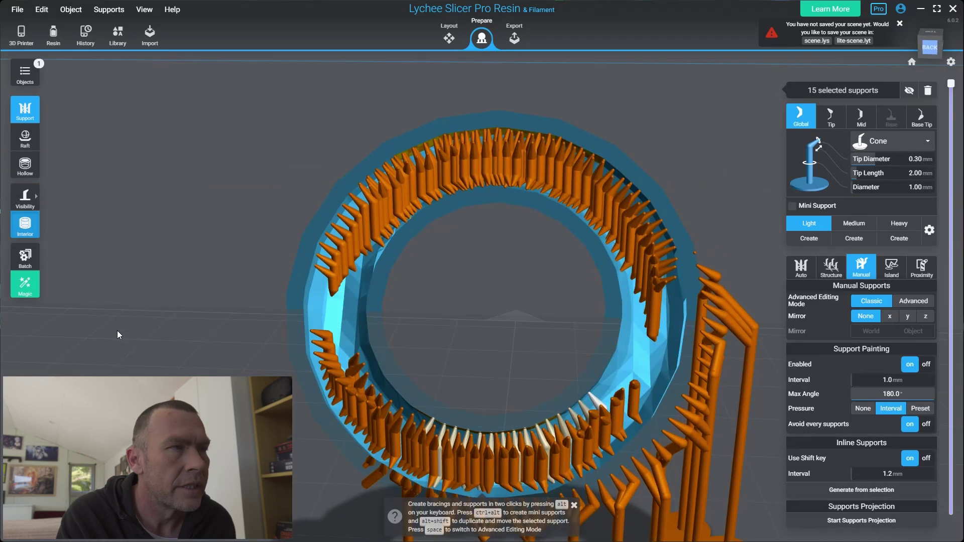
pyautogui.click(25, 227)
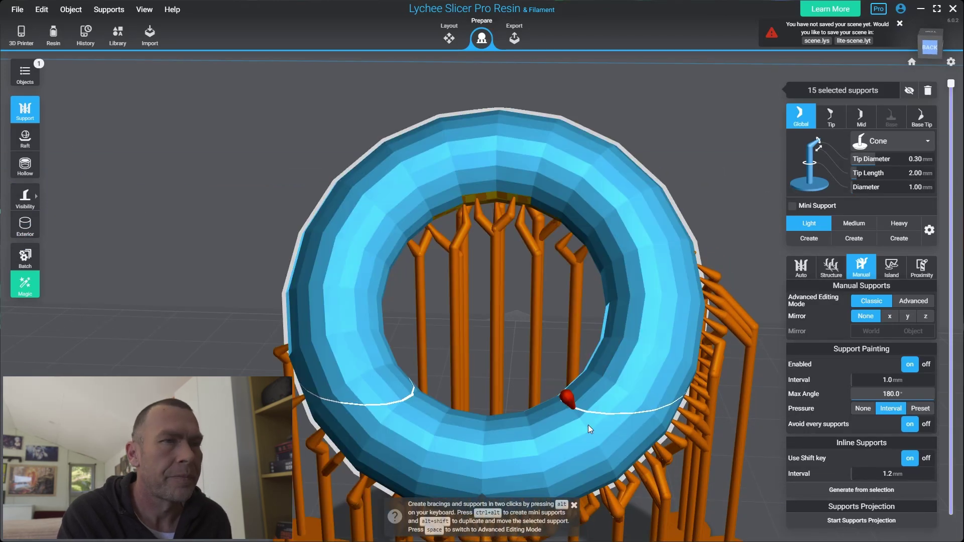
pyautogui.moveTo(297, 332); pyautogui.dragTo(823, 314, button='right')
# Step: Add a Light mini support joining the front of the raised-end overhang to the central support pillar
pyautogui.scroll(5, 456, 315)
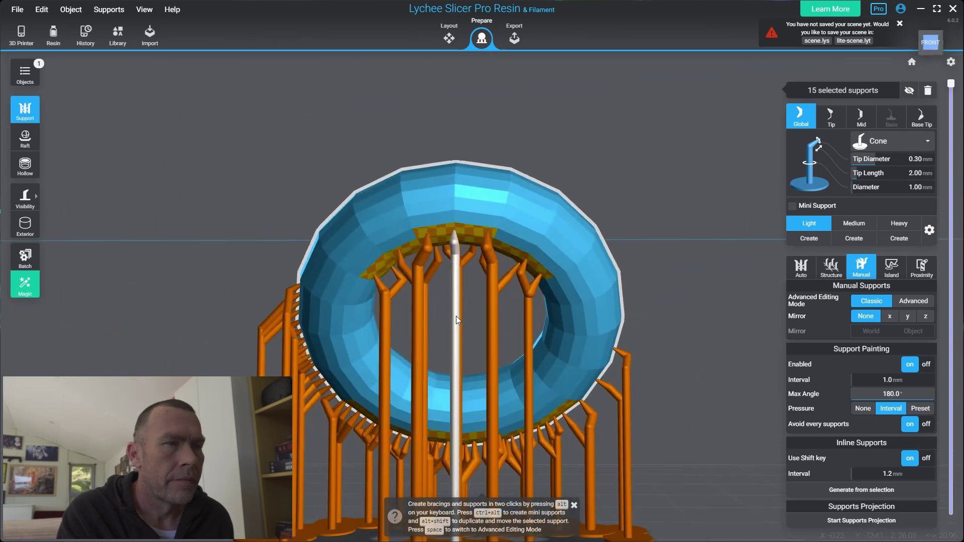
pyautogui.scroll(3, 464, 312)
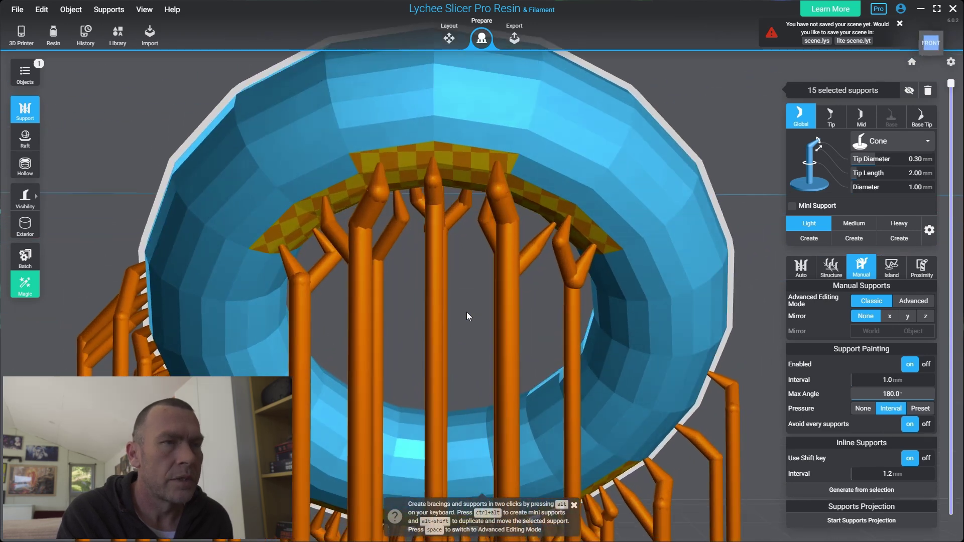
pyautogui.rightClick(465, 311)
pyautogui.scroll(-2, 457, 331)
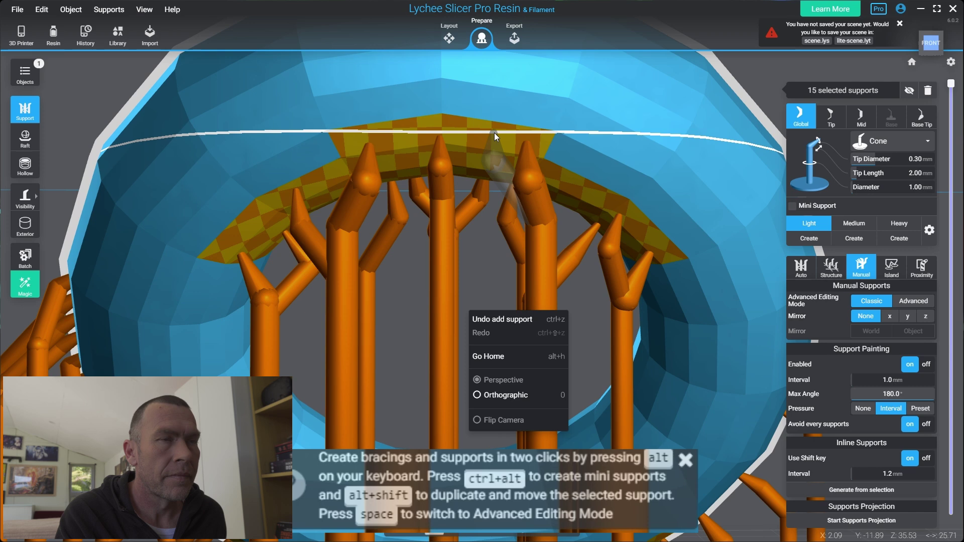
pyautogui.click(494, 132)
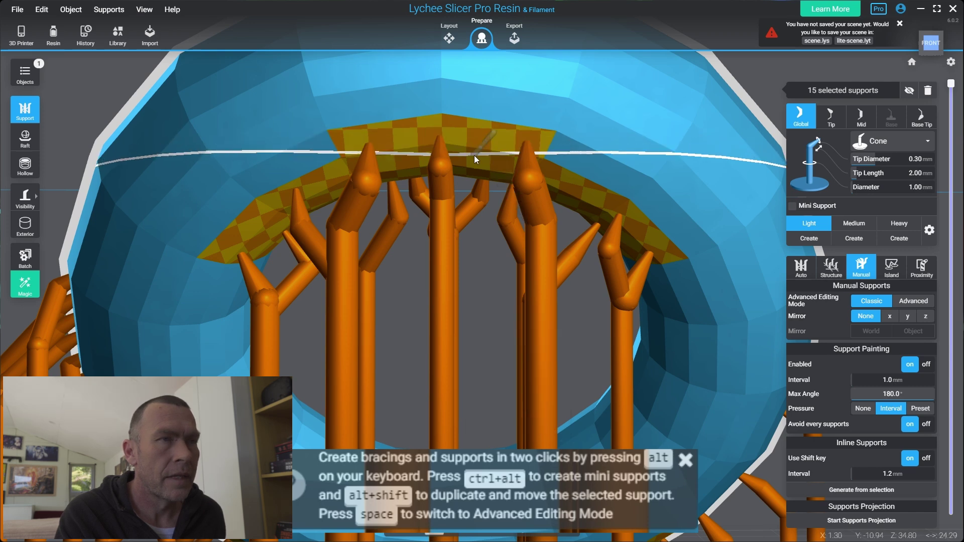
pyautogui.click(442, 176)
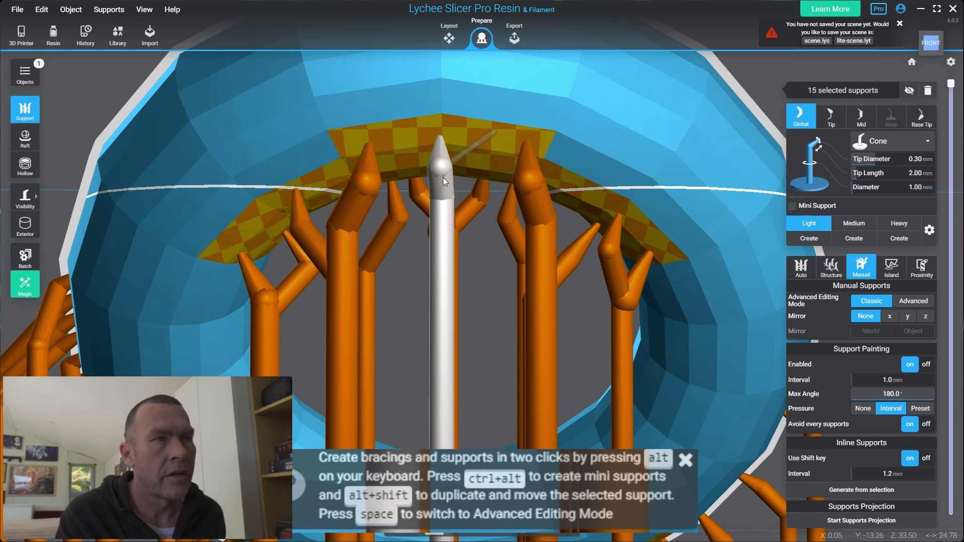
pyautogui.keyDown('ctrl'); pyautogui.keyDown('alt'); pyautogui.click(444, 209); pyautogui.keyUp('alt'); pyautogui.keyUp('ctrl')
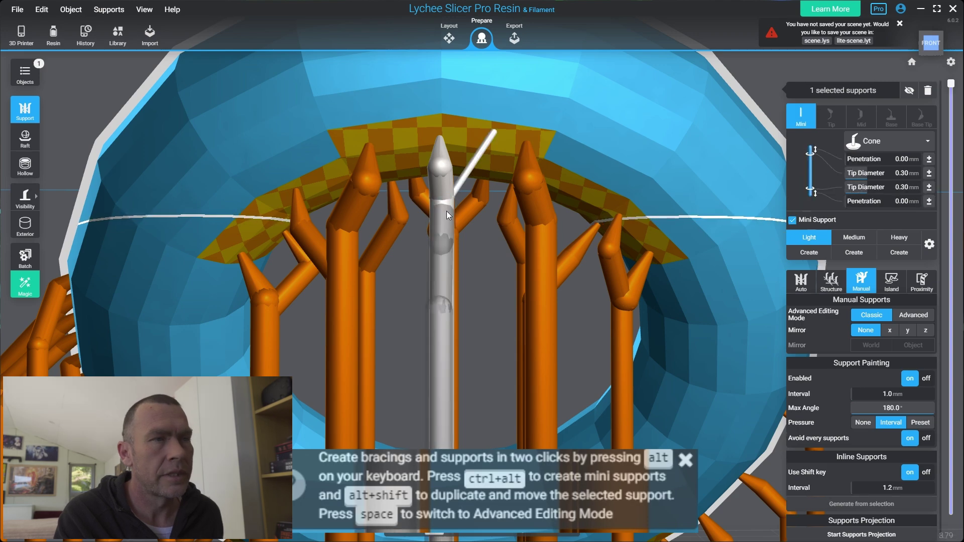
pyautogui.moveTo(466, 221)
pyautogui.mouseDown(button='right')
pyautogui.moveTo(374, 230)
pyautogui.moveTo(363, 257)
pyautogui.moveTo(418, 257)
pyautogui.moveTo(471, 233)
pyautogui.mouseUp(button='right')
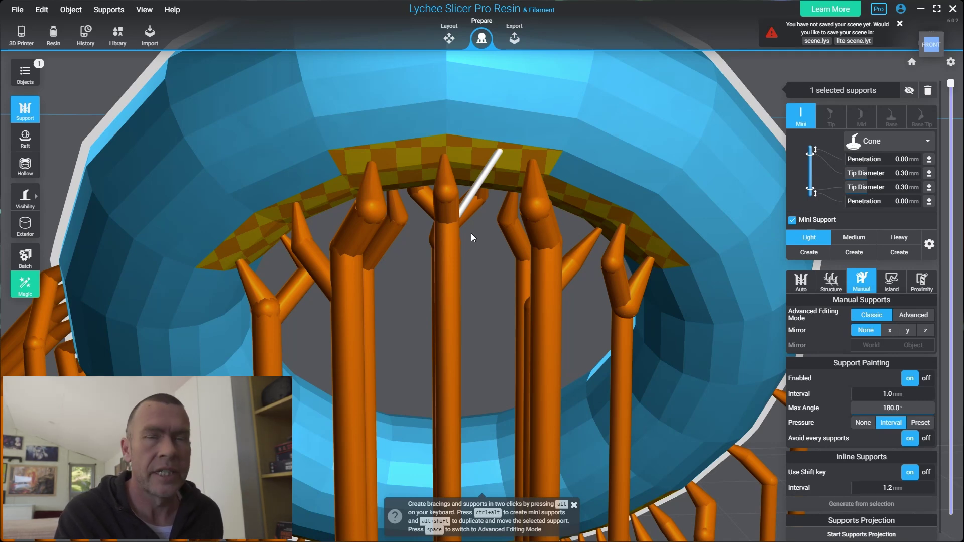
# Step: Add six more Light mini supports fanning out from the central pillar to both sides of the raised-end front overhang
pyautogui.hotkey('alt', 'shift')
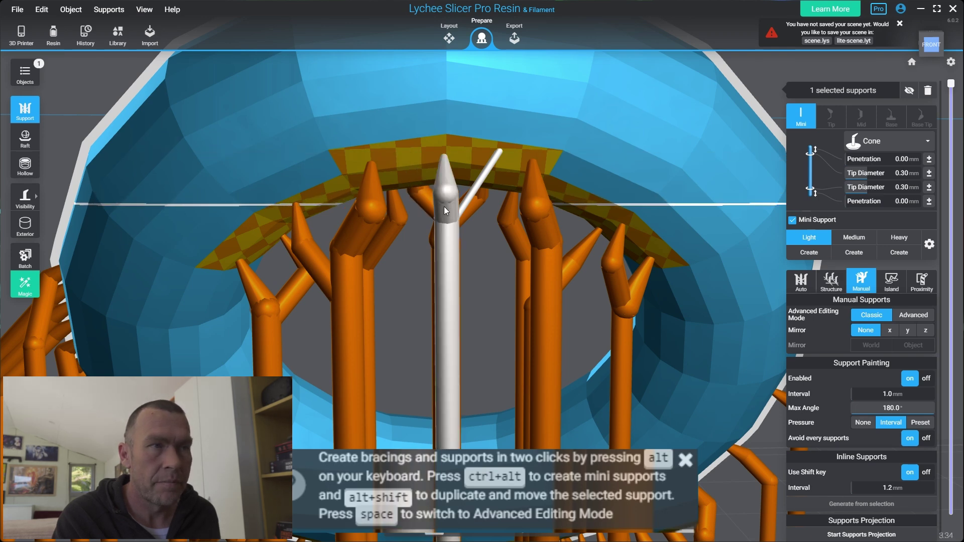
pyautogui.click(395, 152)
pyautogui.click(415, 148)
pyautogui.click(466, 150)
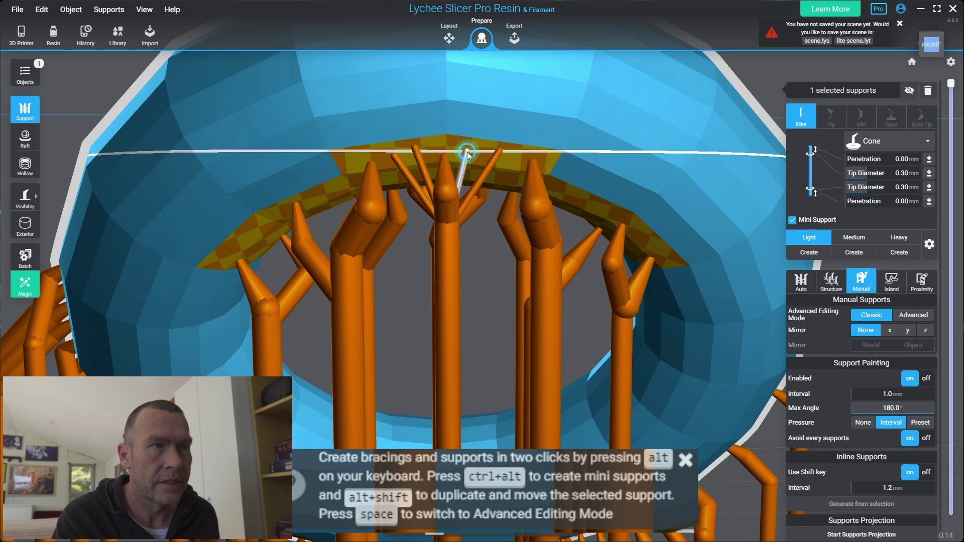
pyautogui.click(528, 158)
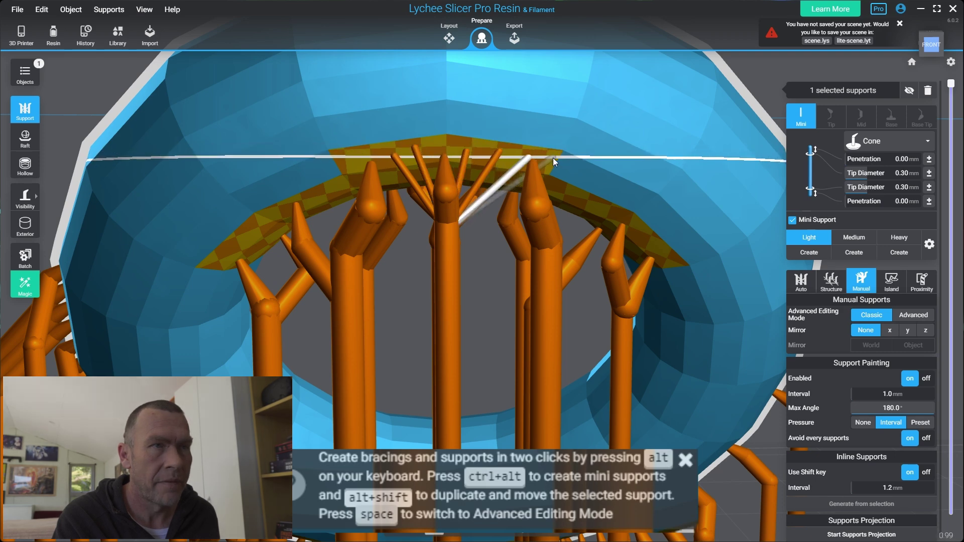
pyautogui.click(547, 156)
pyautogui.click(375, 153)
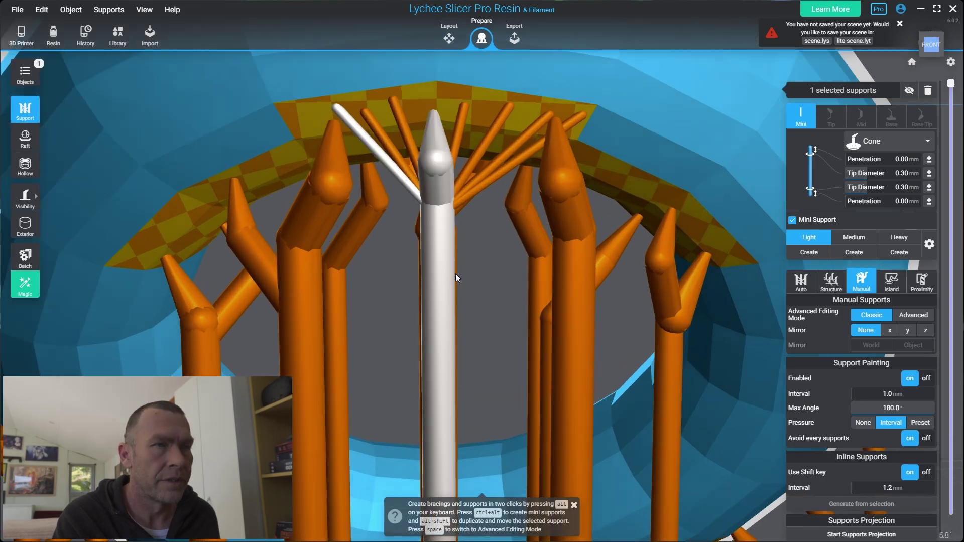
# Step: Add a Light mini support joining the outer face of the lower overhang to a neighbouring support
pyautogui.scroll(-4, 456, 273)
pyautogui.moveTo(501, 352); pyautogui.dragTo(363, 215, button='right')
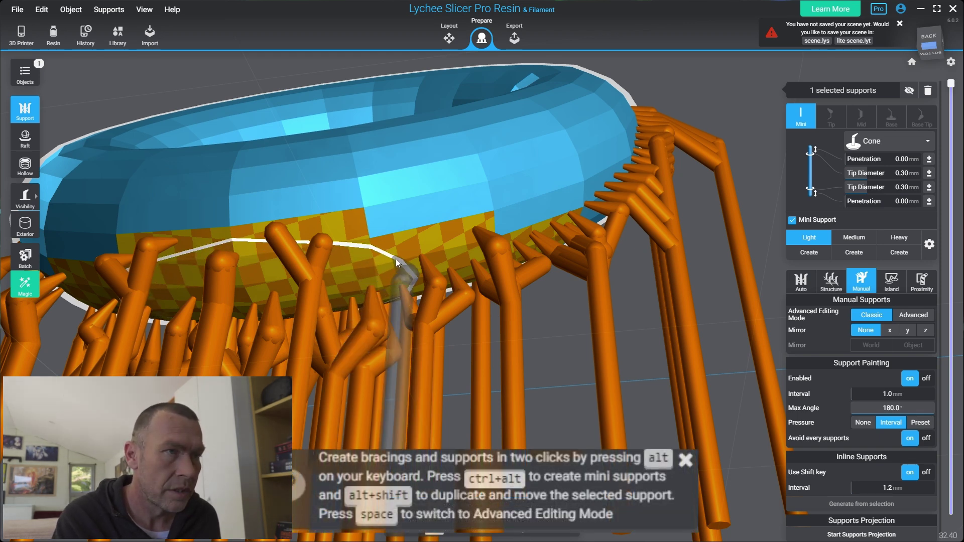
pyautogui.keyDown('ctrl'); pyautogui.keyDown('alt'); pyautogui.click(370, 328); pyautogui.keyUp('alt'); pyautogui.keyUp('ctrl')
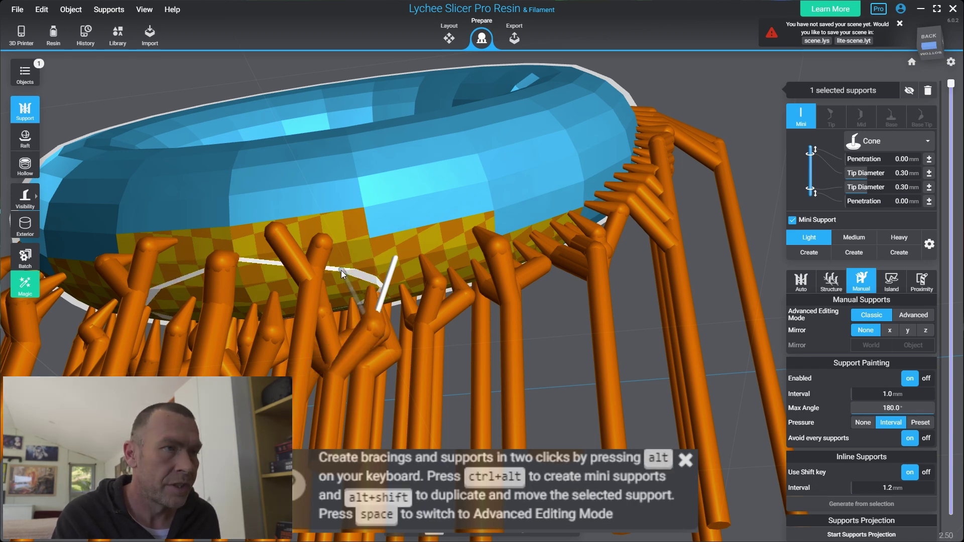
# Step: Add more Light mini supports fanning out from the neighbouring support to the outer face of the lower overhang
pyautogui.click(349, 271)
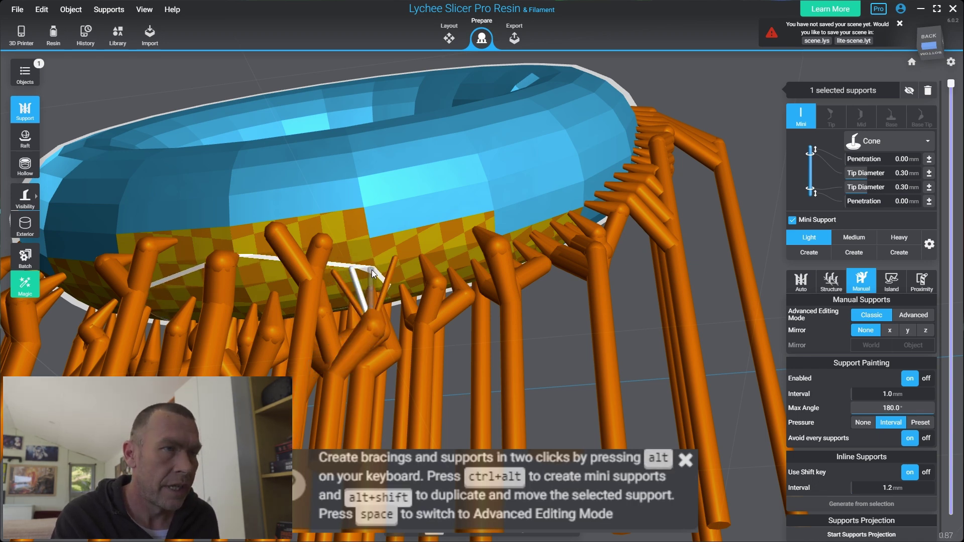
pyautogui.click(366, 234)
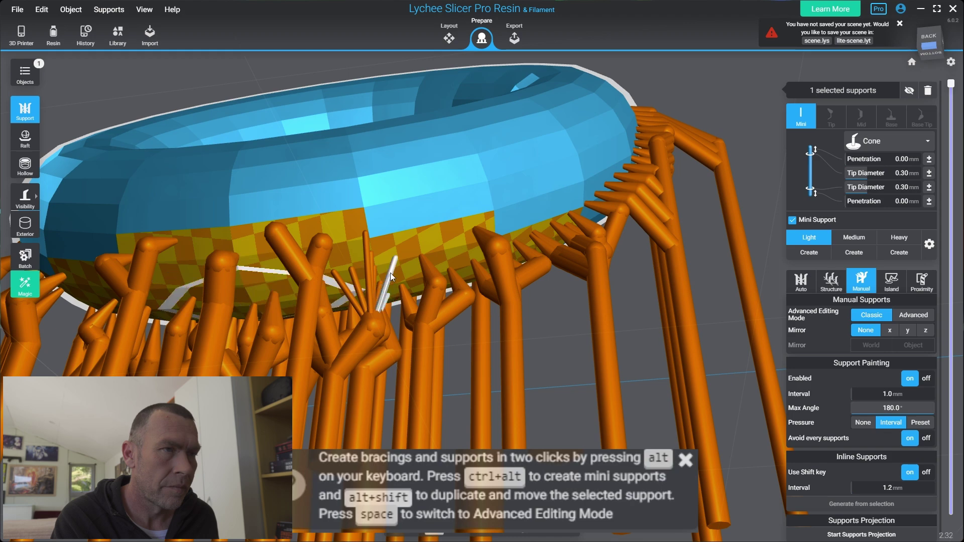
pyautogui.scroll(8, 379, 284)
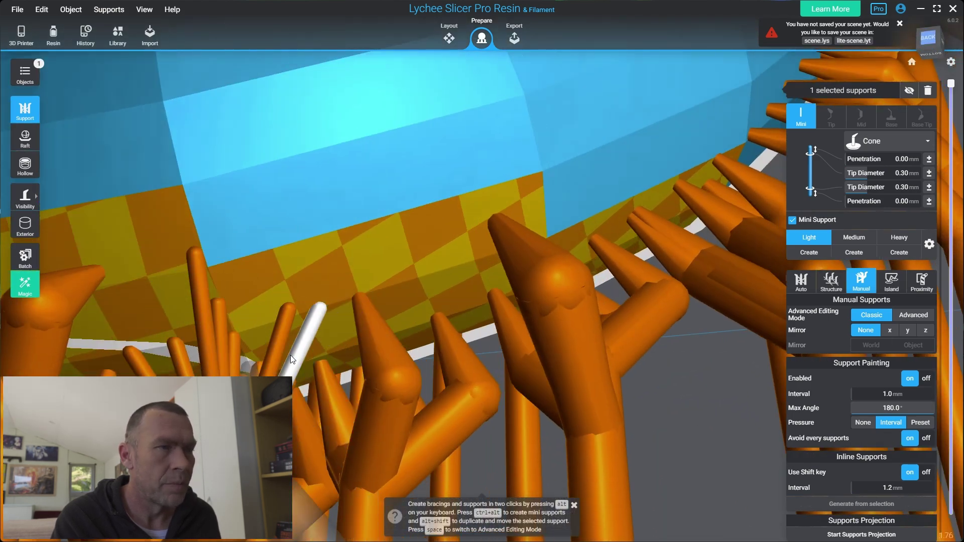
pyautogui.scroll(-8, 298, 332)
pyautogui.moveTo(261, 305); pyautogui.dragTo(328, 341, button='right')
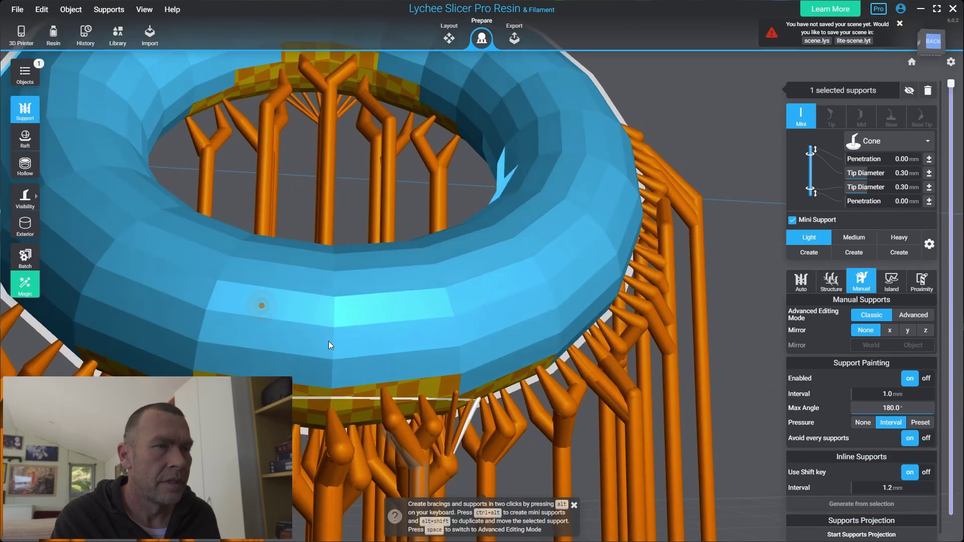
pyautogui.scroll(-5, 328, 345)
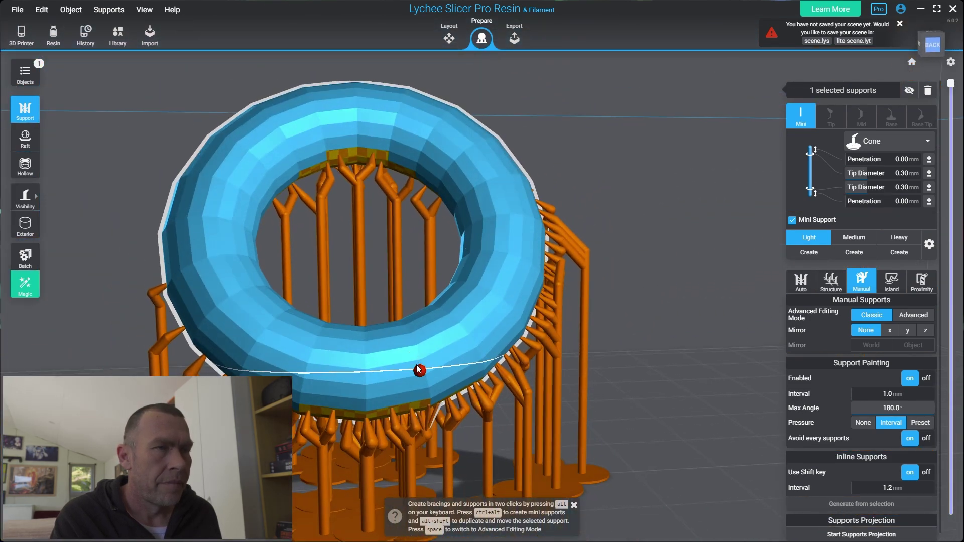
pyautogui.scroll(-3, 389, 341)
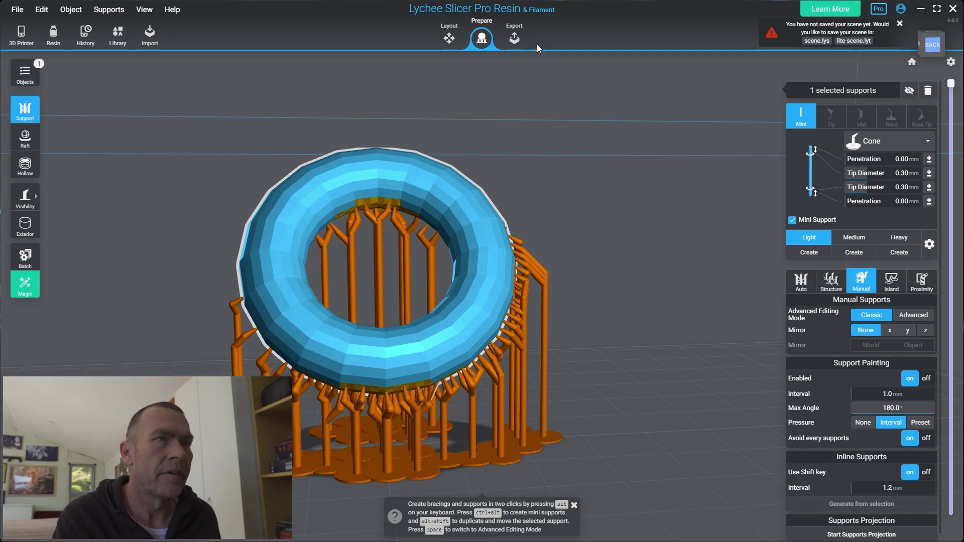
# Step: Preview the print in the export simulator by lowering the layer view to layer 255, restore full height, and return to support preparation
pyautogui.click(514, 37)
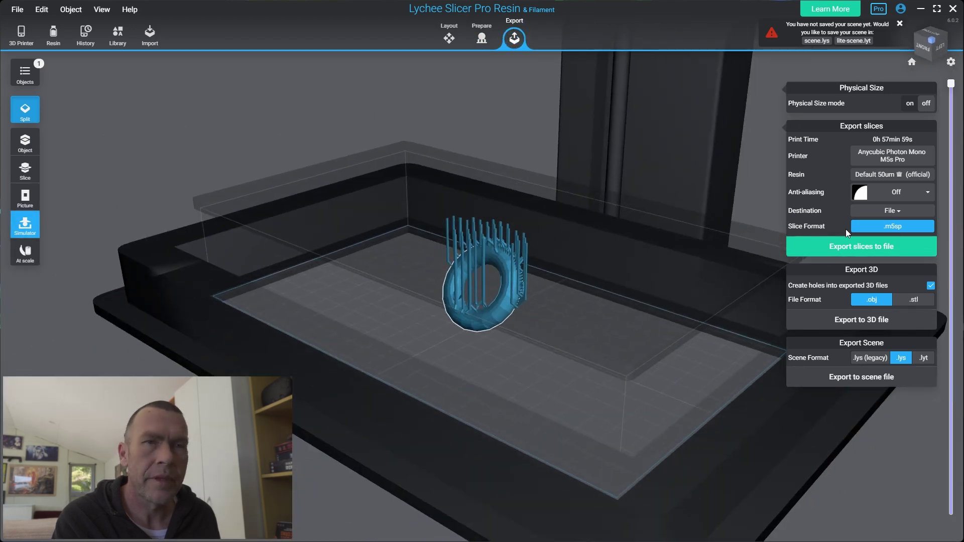
pyautogui.scroll(4, 452, 371)
pyautogui.moveTo(951, 83); pyautogui.dragTo(950, 392)
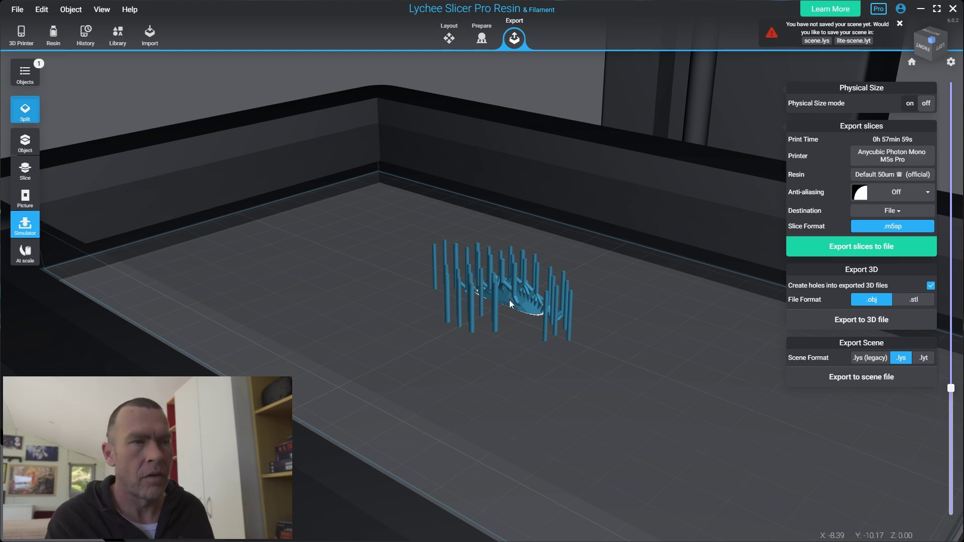
pyautogui.moveTo(952, 389)
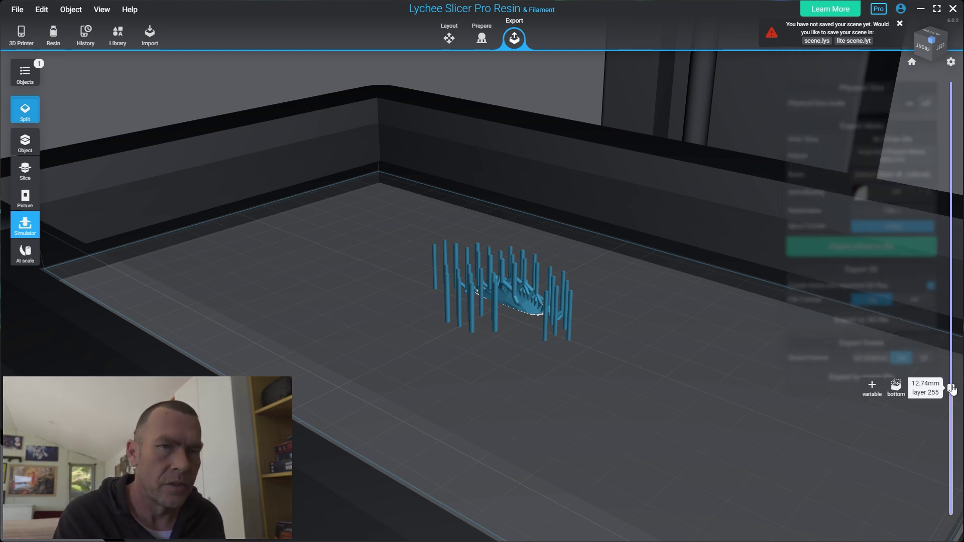
pyautogui.moveTo(952, 389); pyautogui.dragTo(950, 83)
pyautogui.click(482, 37)
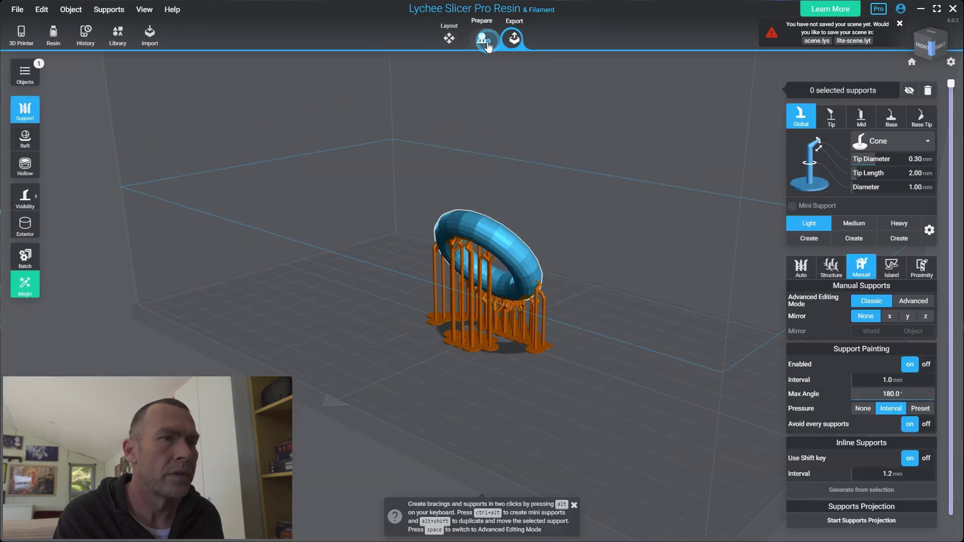
# Step: Select all supports, open the support structure settings, and examine the support bases from behind and above
pyautogui.moveTo(557, 398); pyautogui.dragTo(395, 228)
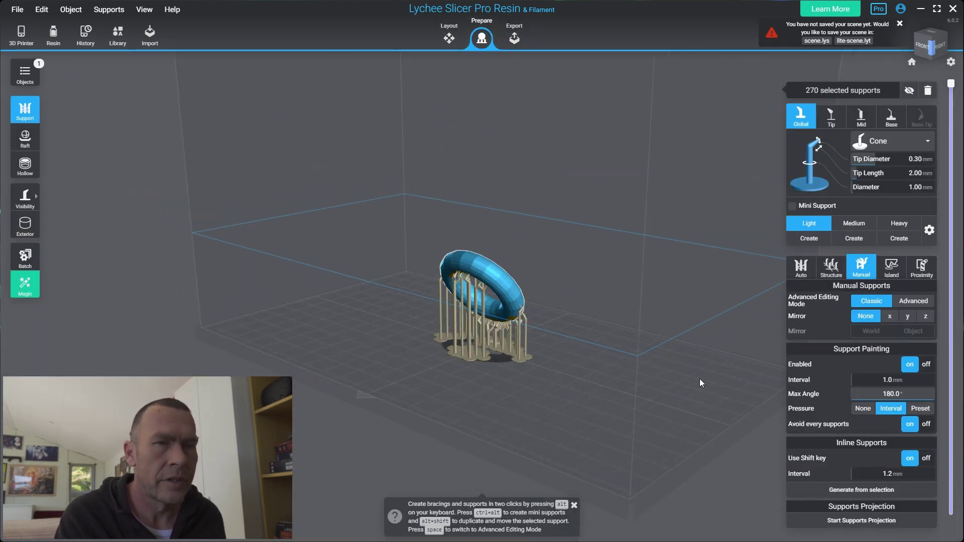
pyautogui.click(831, 266)
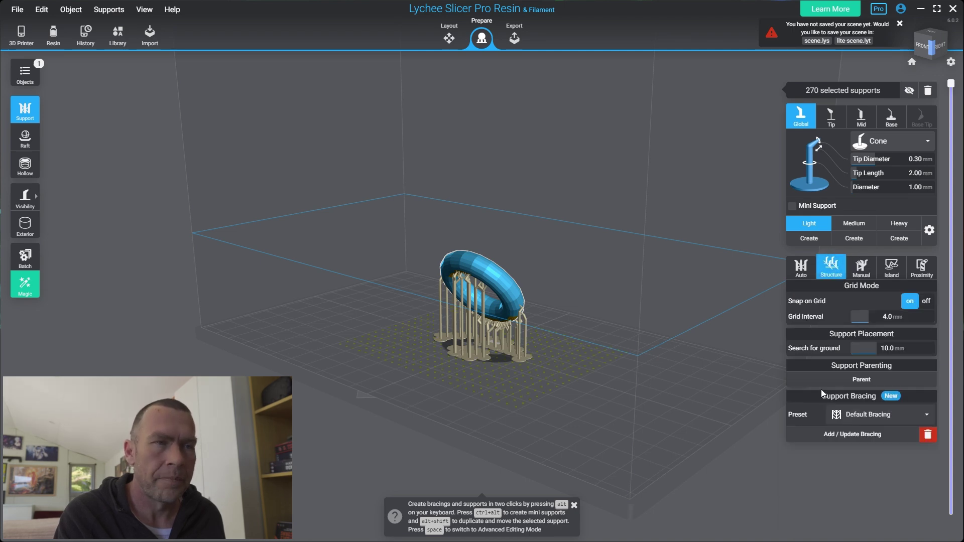
pyautogui.moveTo(622, 360); pyautogui.dragTo(342, 366, button='right')
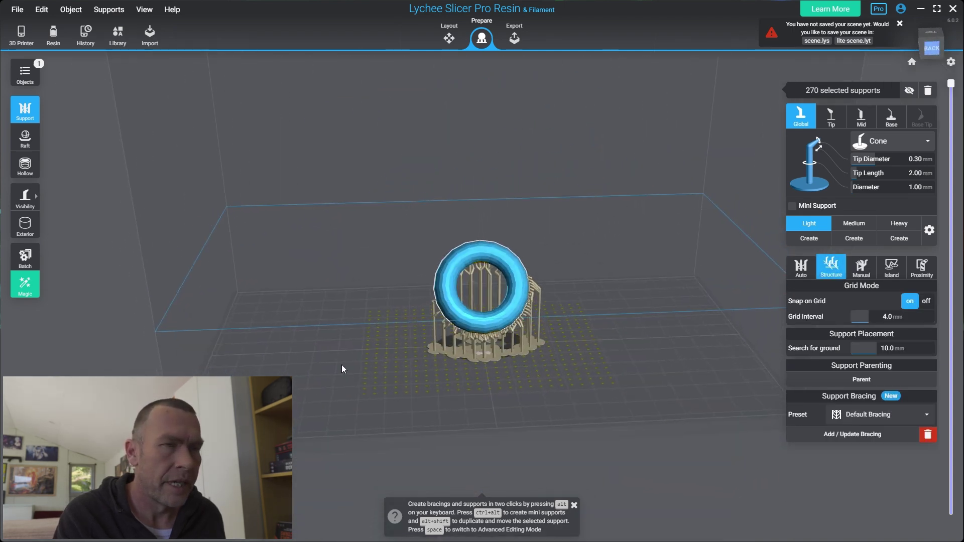
pyautogui.scroll(5, 528, 384)
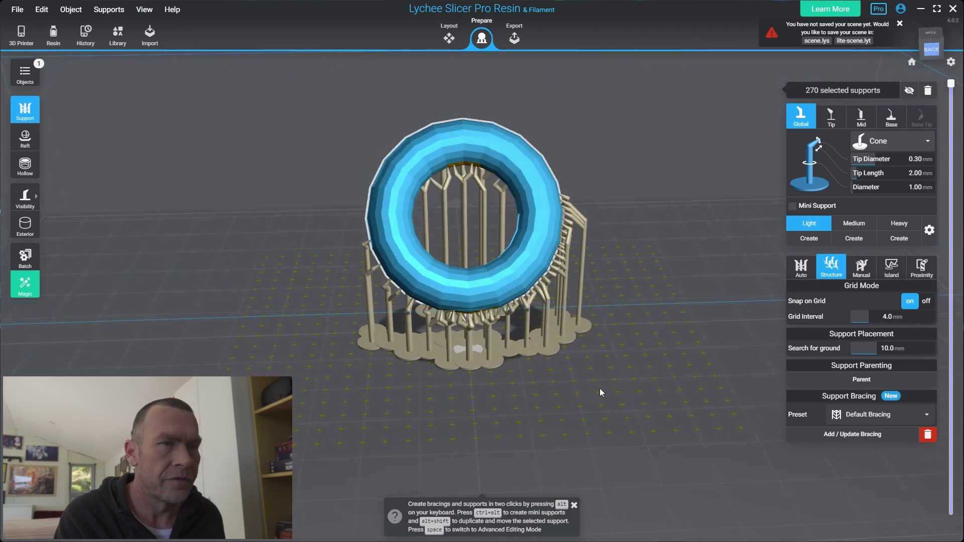
pyautogui.scroll(3, 630, 382)
pyautogui.moveTo(612, 370); pyautogui.dragTo(565, 393, button='right')
pyautogui.scroll(-3, 565, 392)
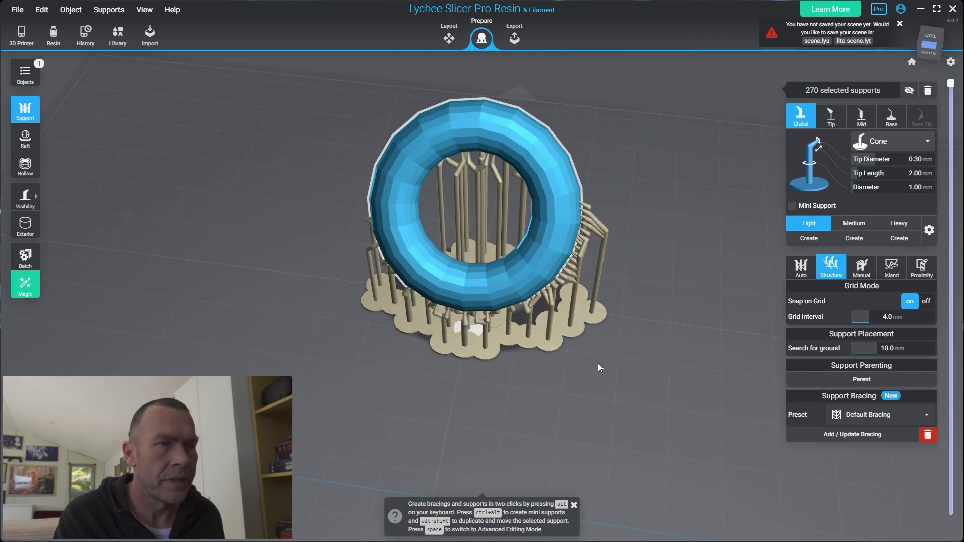
pyautogui.moveTo(598, 363); pyautogui.dragTo(606, 362, button='right')
pyautogui.moveTo(643, 365); pyautogui.dragTo(320, 100)
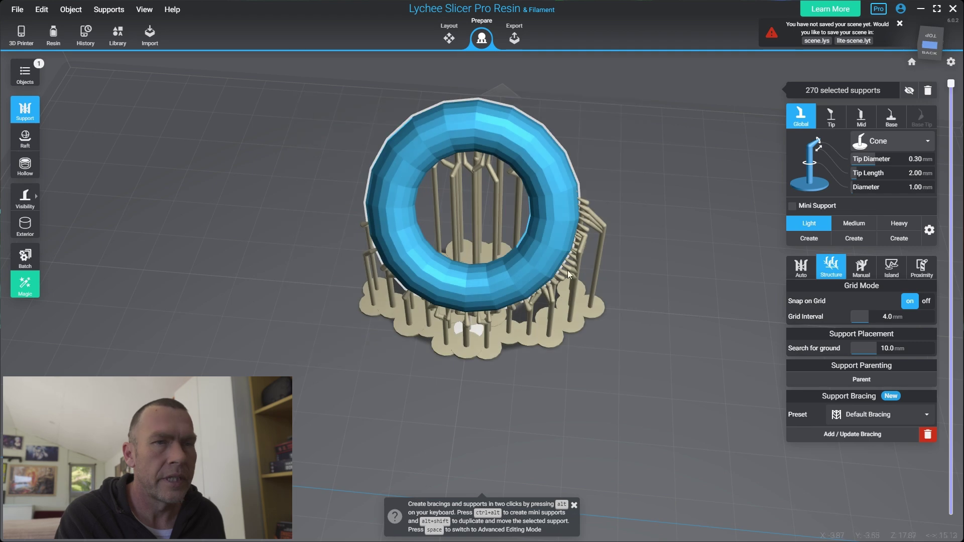
pyautogui.moveTo(636, 353)
pyautogui.mouseDown(button='right')
pyautogui.moveTo(650, 319)
pyautogui.moveTo(721, 342)
pyautogui.mouseUp(button='right')
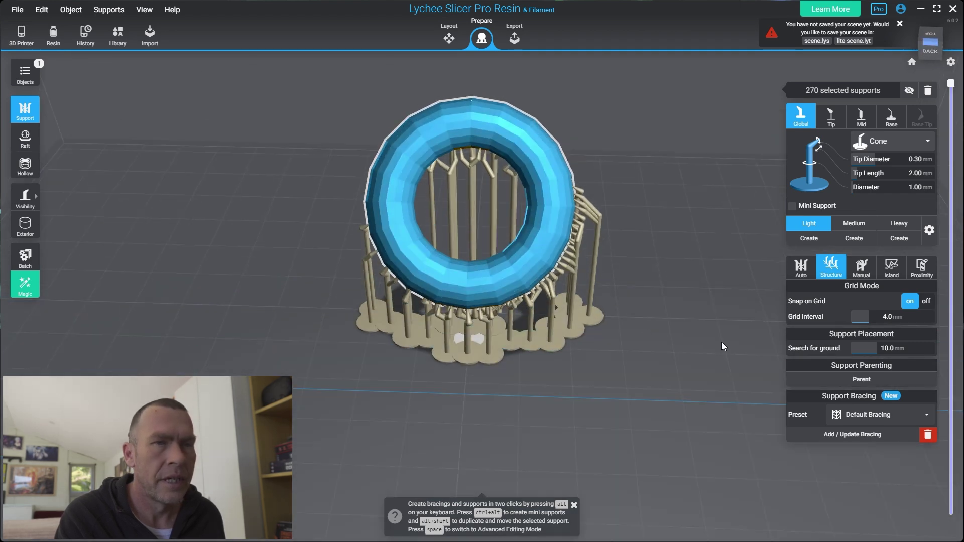
# Step: Try a 7.0 mm grid interval for the selected supports, and set the interval to 3.0 mm
pyautogui.moveTo(868, 315); pyautogui.dragTo(873, 316)
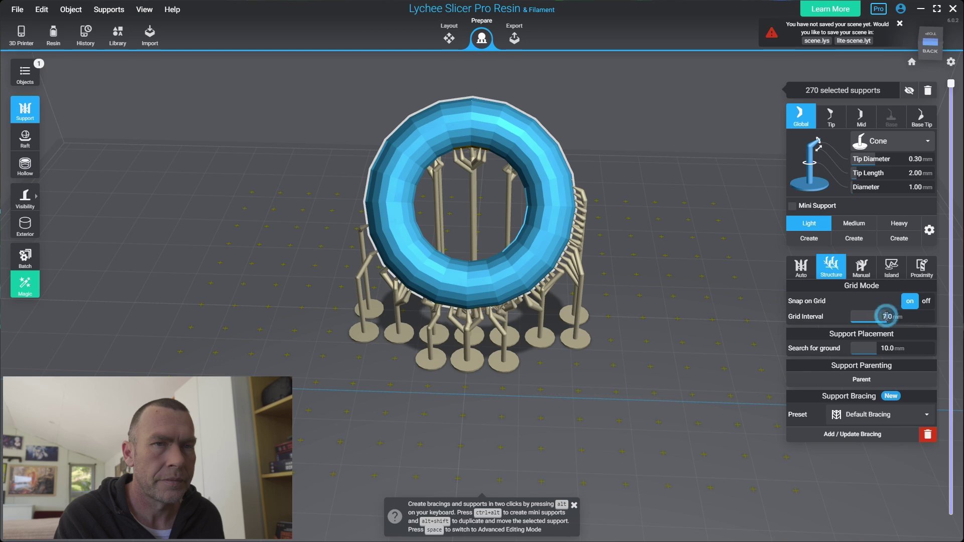
pyautogui.moveTo(887, 317); pyautogui.dragTo(876, 316)
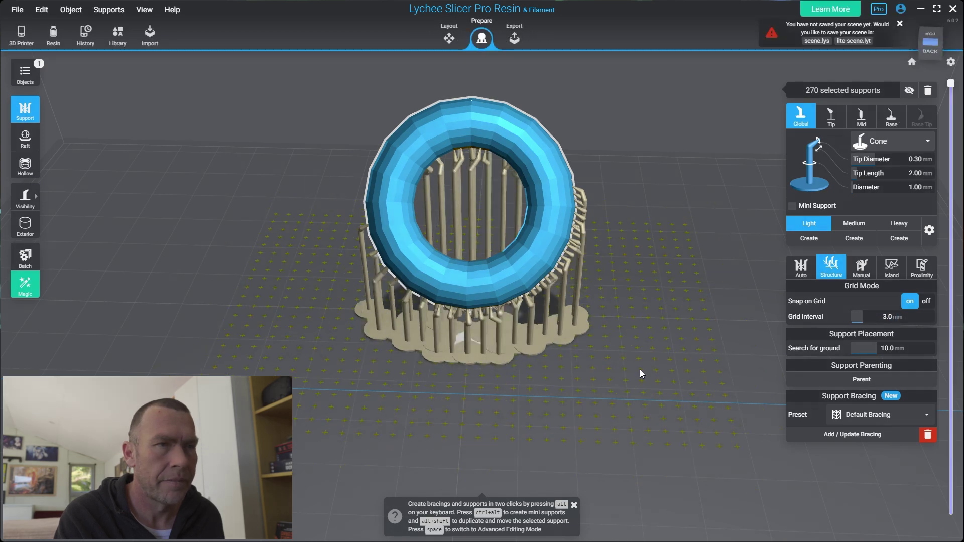
pyautogui.moveTo(639, 371); pyautogui.dragTo(716, 366)
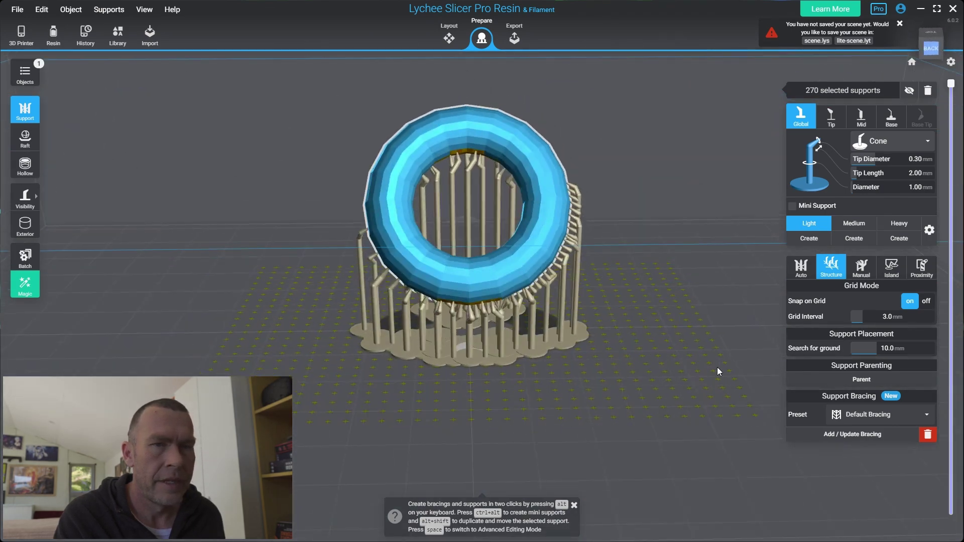
# Step: Add bracing between the selected supports using the Small Object Bracing preset
pyautogui.click(869, 416)
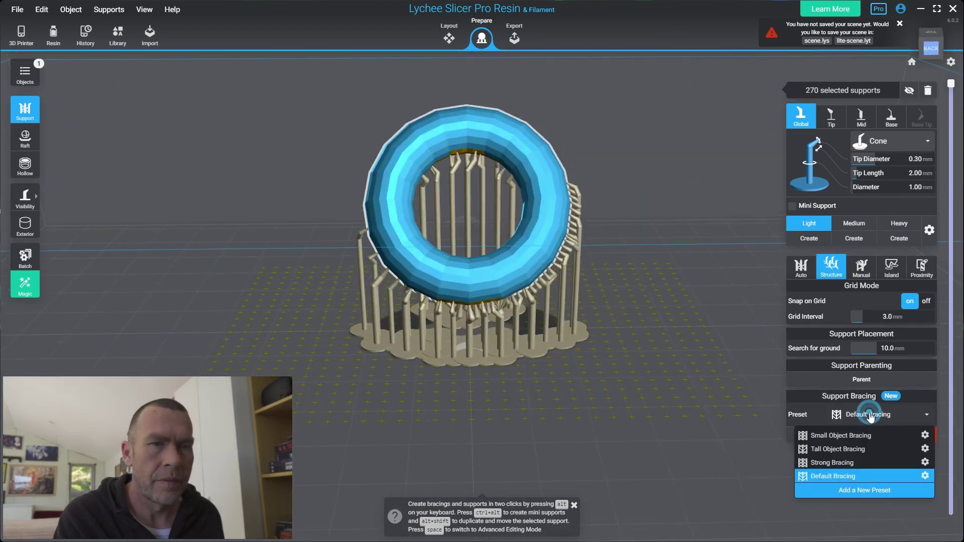
pyautogui.click(838, 439)
pyautogui.click(853, 415)
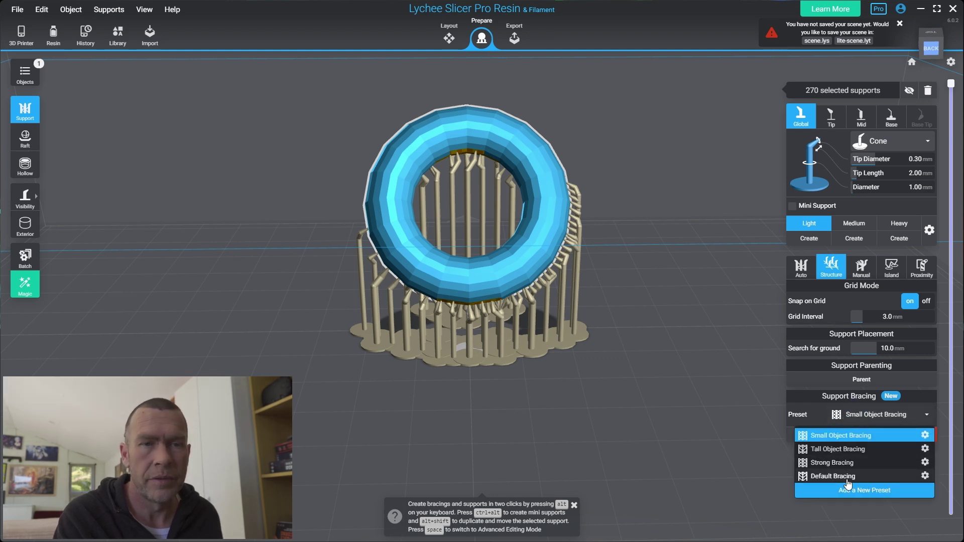
pyautogui.click(848, 414)
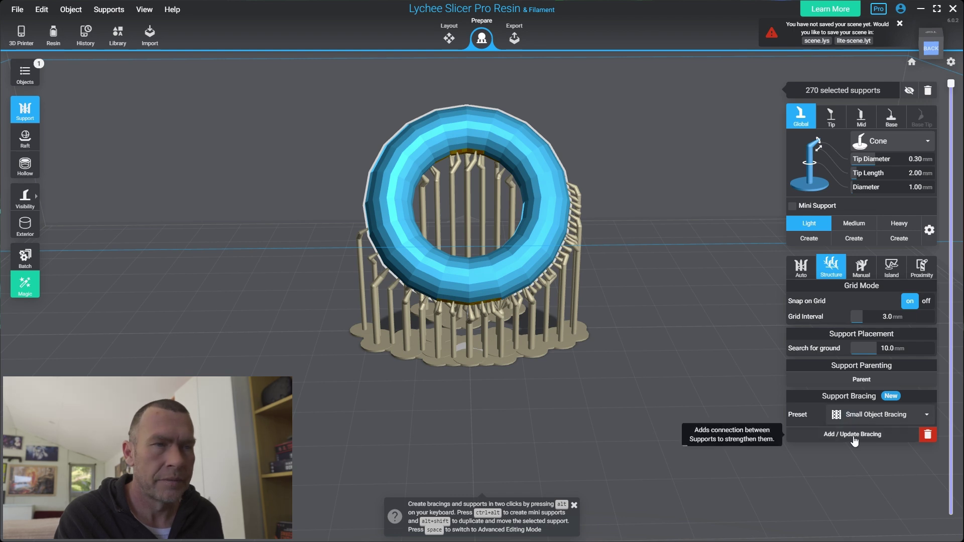
pyautogui.click(854, 435)
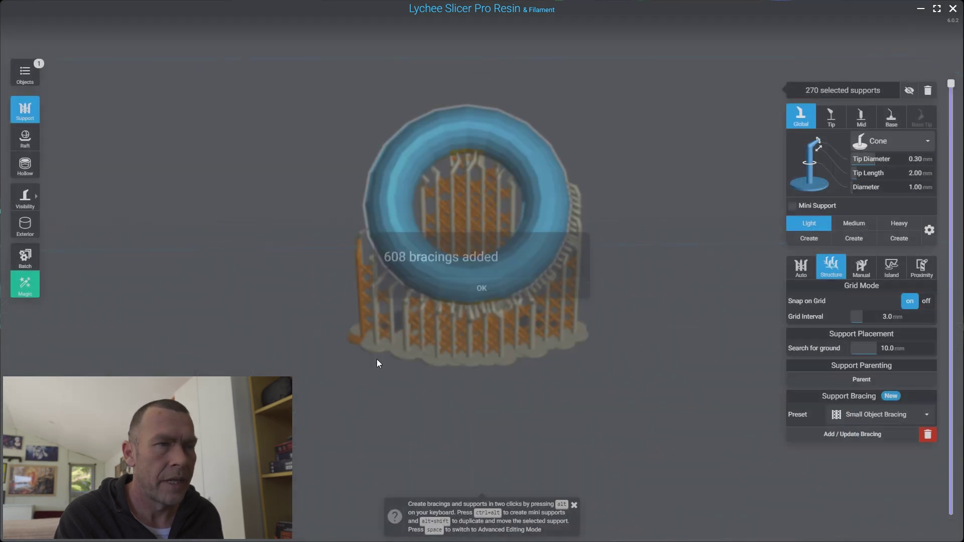
pyautogui.click(486, 308)
# Step: Examine the cross-bracing between the support pillars from the back and front, including inside the torus opening
pyautogui.scroll(4, 589, 375)
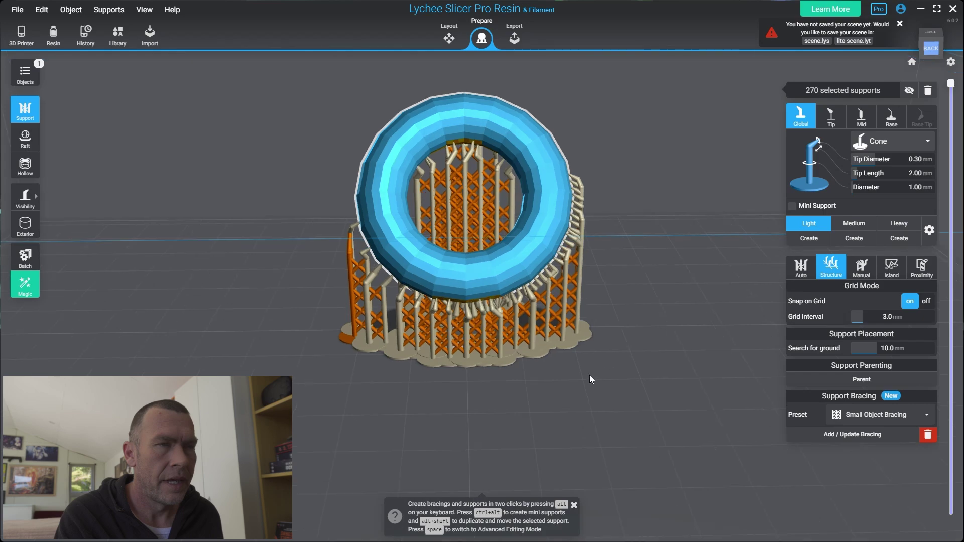
pyautogui.moveTo(589, 375); pyautogui.dragTo(638, 326, button='right')
pyautogui.moveTo(639, 330); pyautogui.dragTo(522, 288)
pyautogui.moveTo(495, 372); pyautogui.dragTo(541, 327)
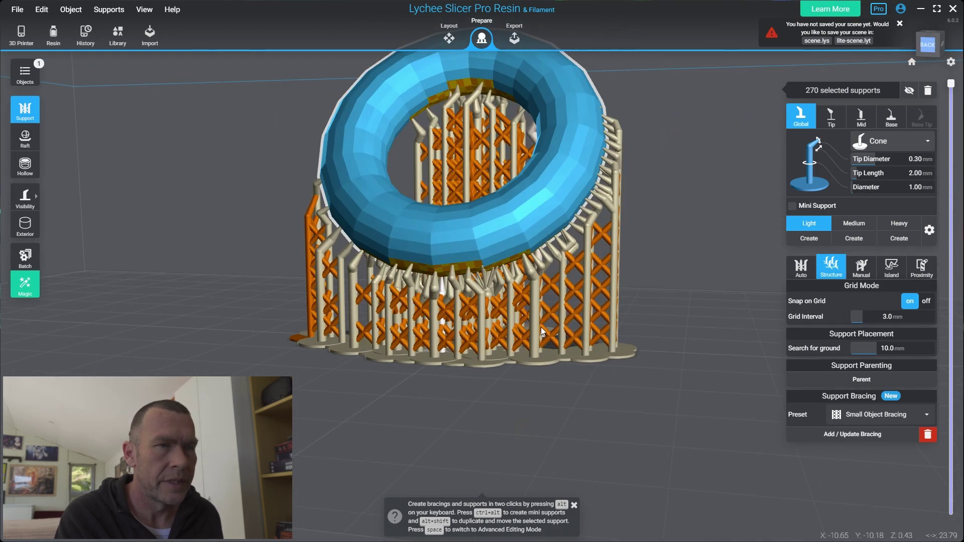
pyautogui.moveTo(596, 383); pyautogui.dragTo(500, 420)
pyautogui.moveTo(499, 415); pyautogui.dragTo(492, 400, button='right')
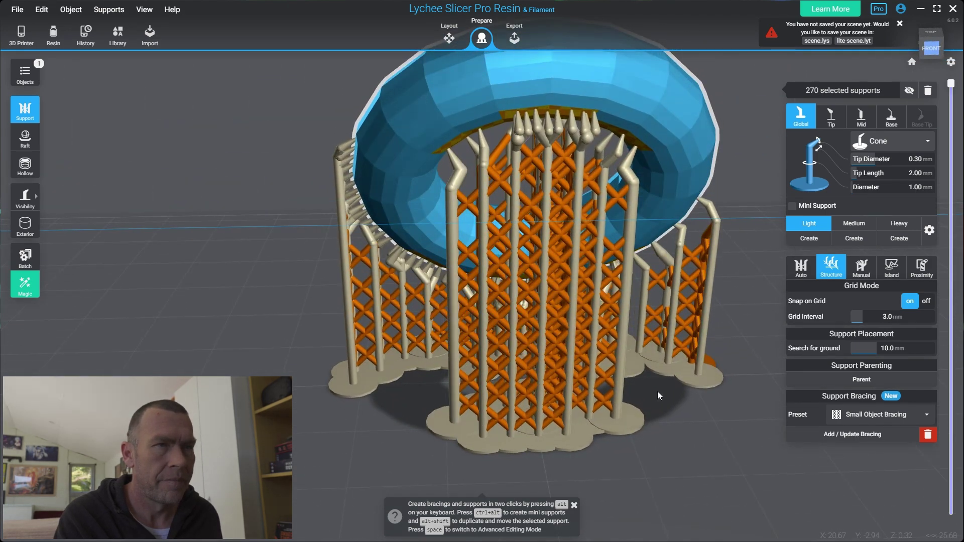
pyautogui.scroll(-4, 462, 364)
pyautogui.moveTo(307, 365); pyautogui.dragTo(786, 364, button='right')
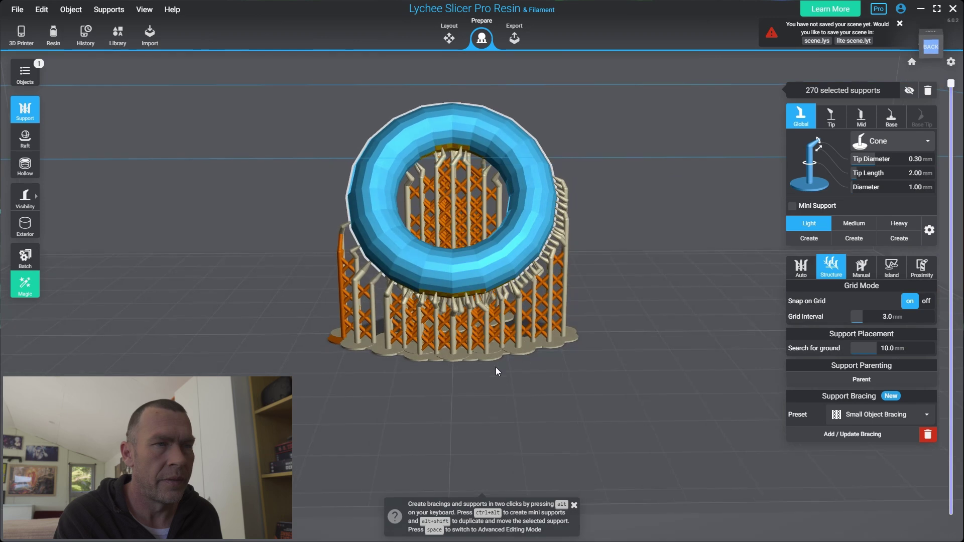
pyautogui.scroll(3, 494, 366)
pyautogui.moveTo(605, 391); pyautogui.dragTo(669, 378)
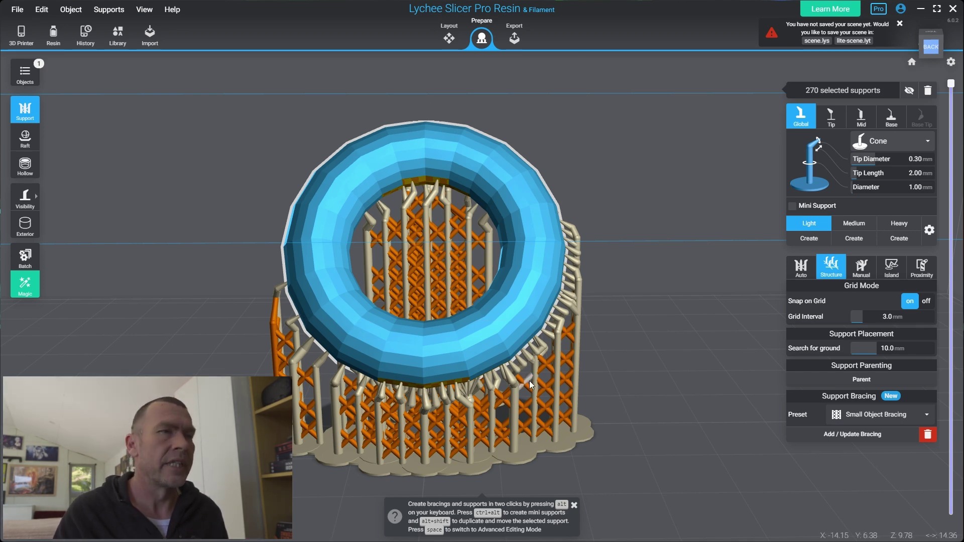
pyautogui.scroll(3, 469, 298)
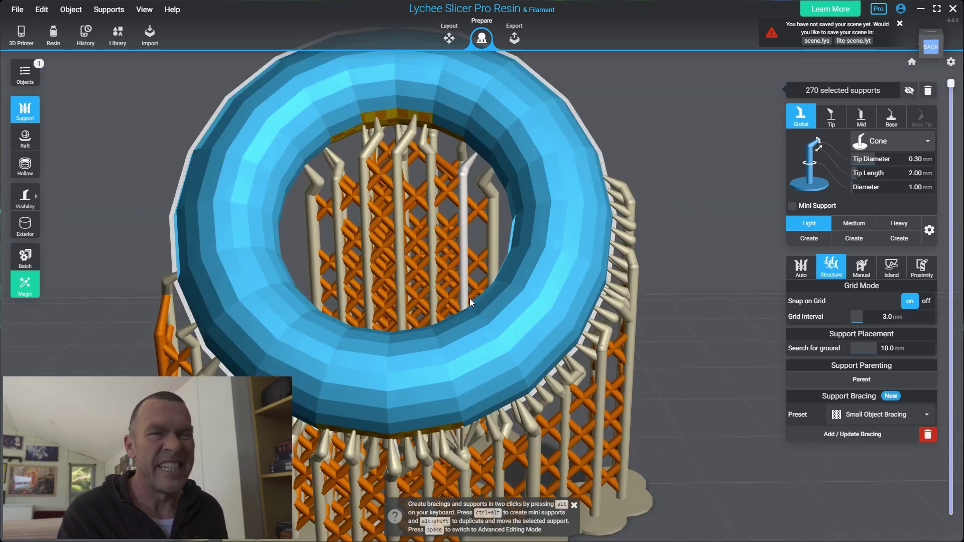
pyautogui.scroll(-3, 469, 298)
pyautogui.scroll(-1, 507, 336)
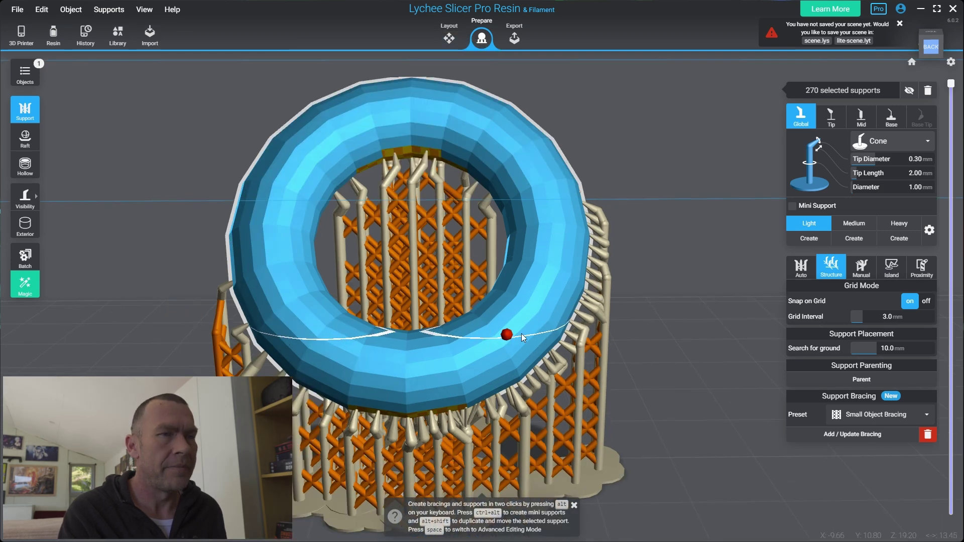
pyautogui.scroll(2, 514, 336)
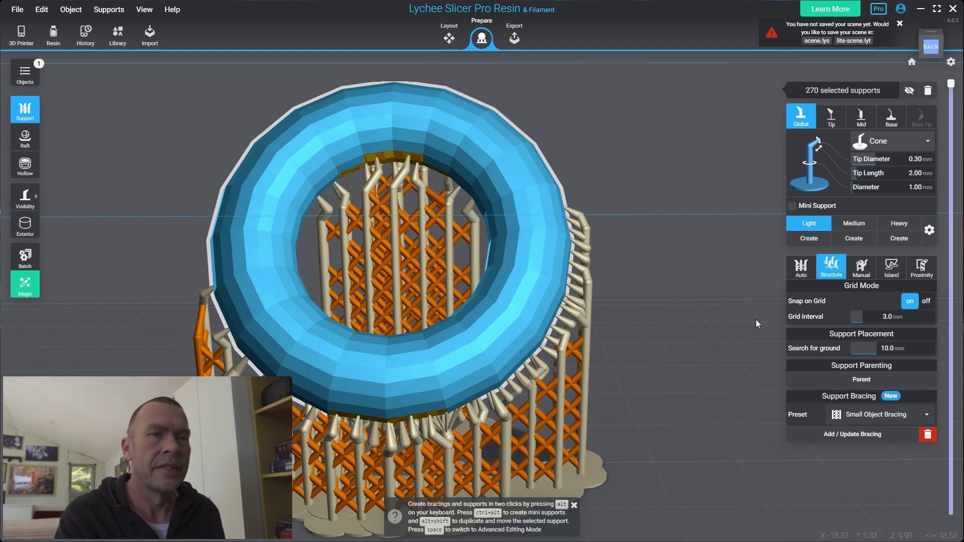
# Step: Add a raft beneath the supports using the fourth raft shape, which follows the outline of the support bases
pyautogui.click(26, 139)
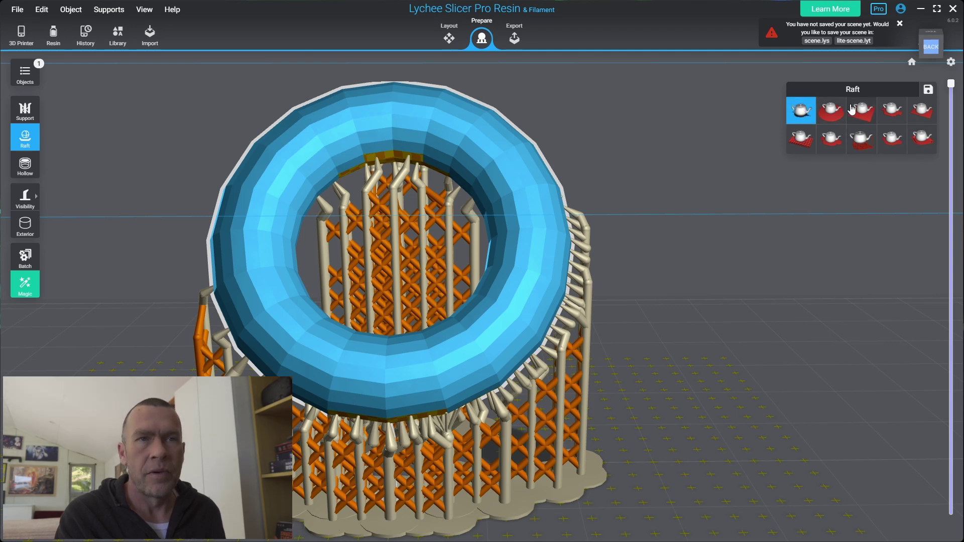
pyautogui.click(891, 111)
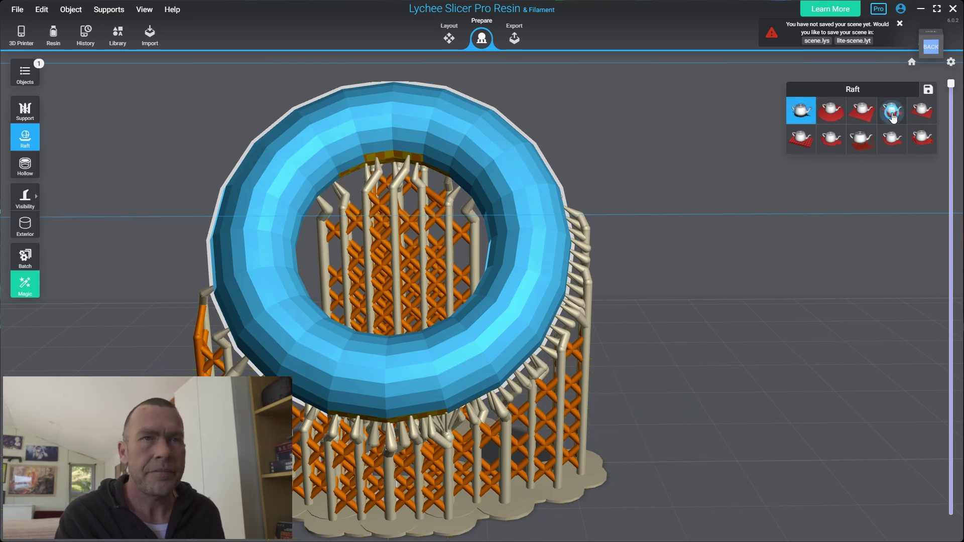
pyautogui.moveTo(667, 428); pyautogui.dragTo(727, 396)
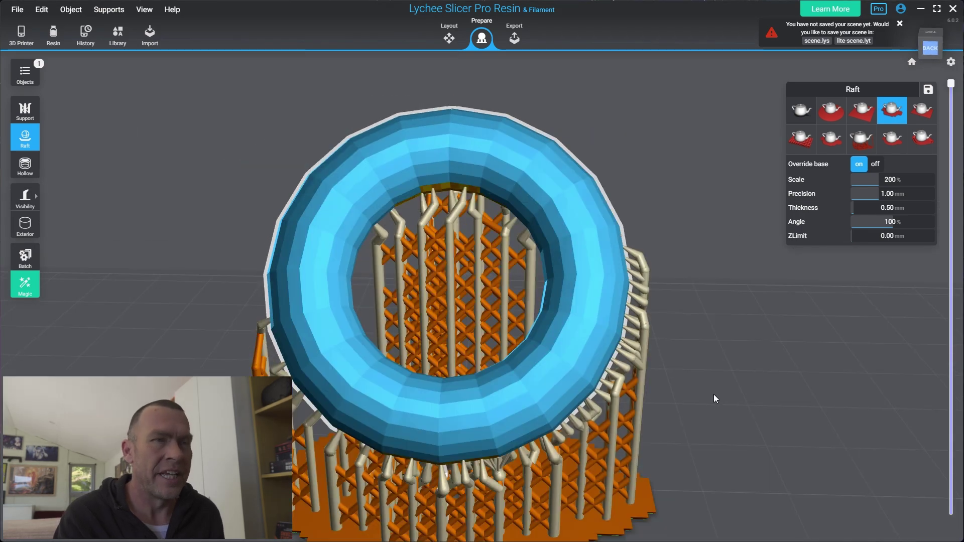
pyautogui.moveTo(725, 357)
pyautogui.mouseDown()
pyautogui.moveTo(698, 361)
pyautogui.moveTo(660, 323)
pyautogui.moveTo(750, 351)
pyautogui.moveTo(724, 374)
pyautogui.mouseUp()
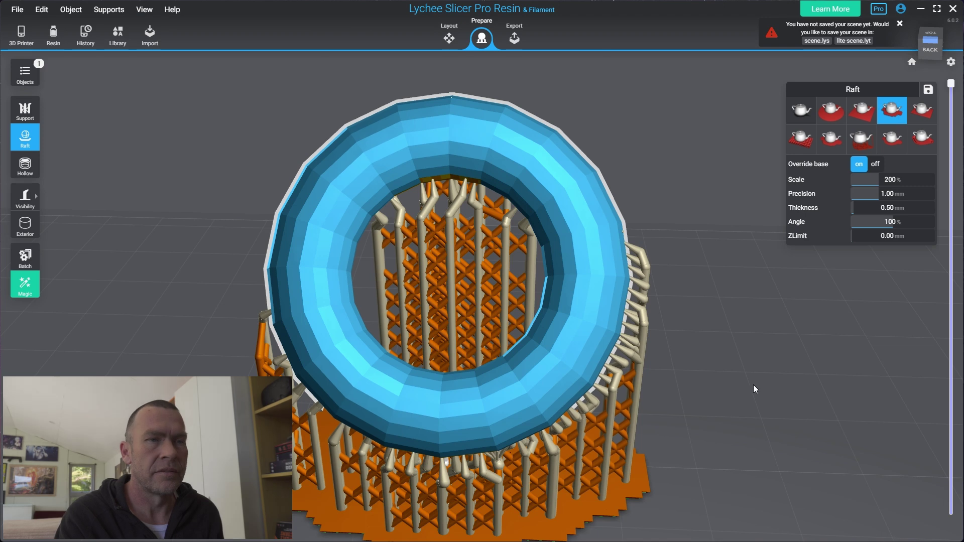
pyautogui.moveTo(738, 426)
pyautogui.mouseDown()
pyautogui.moveTo(736, 409)
pyautogui.moveTo(744, 413)
pyautogui.mouseUp()
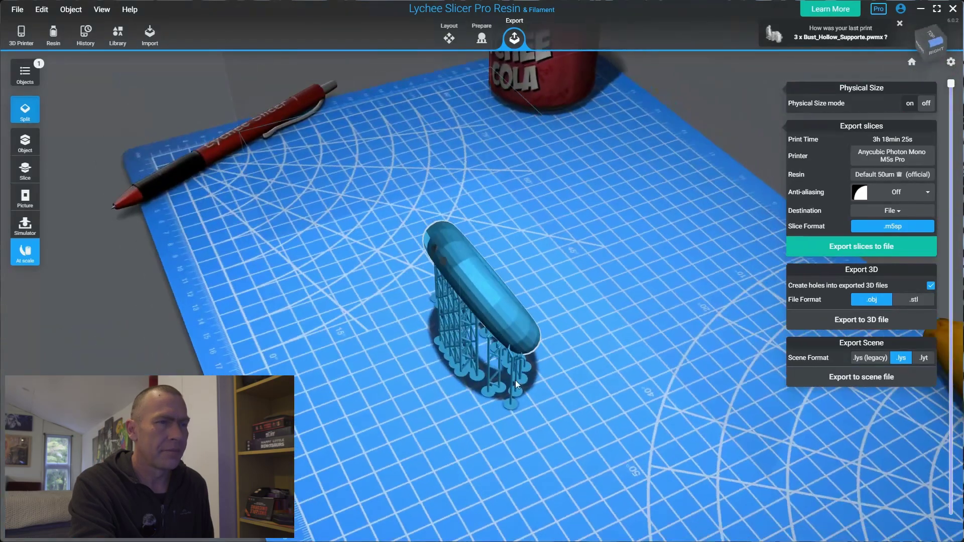
# Step: Examine the supported torus at real scale among the can, banana and pen, including the lettering on the pen
pyautogui.moveTo(270, 292); pyautogui.dragTo(431, 273)
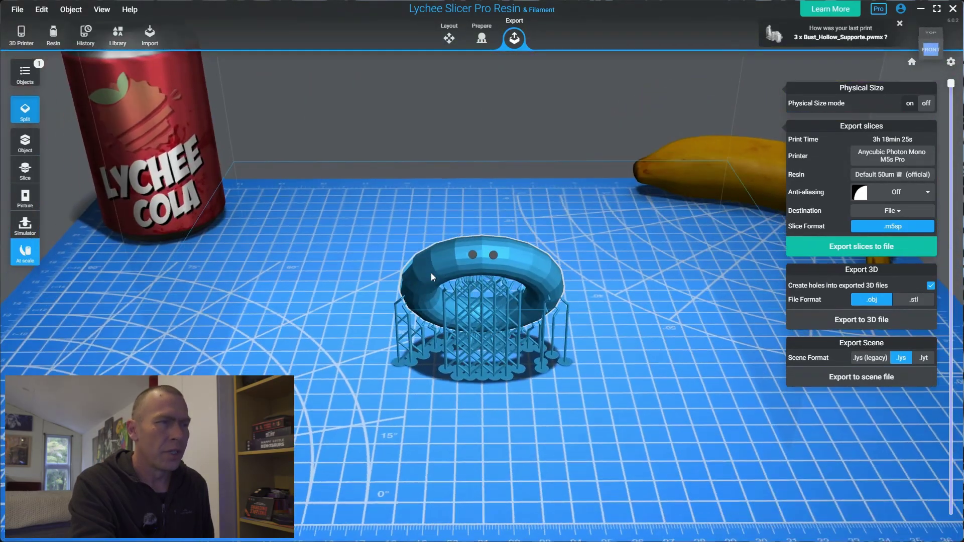
pyautogui.scroll(-3, 350, 330)
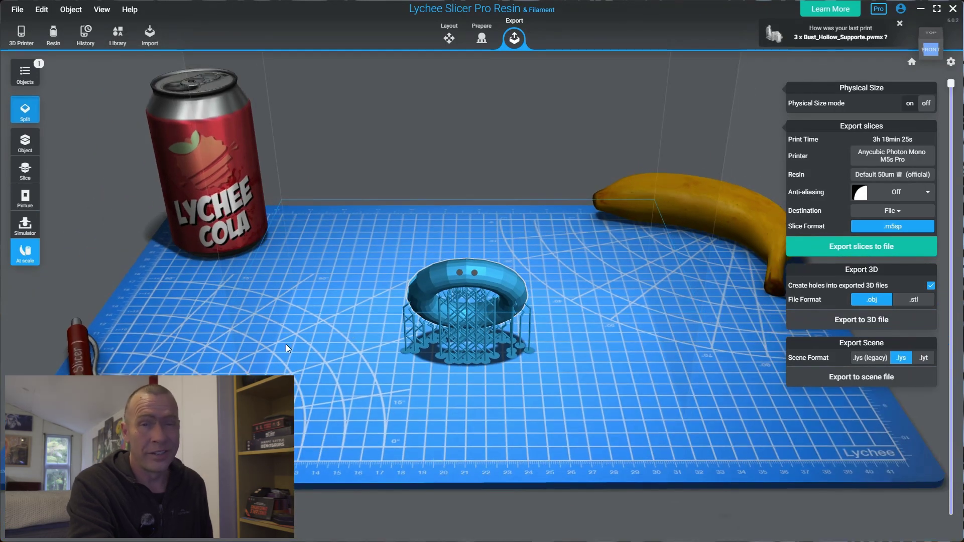
pyautogui.moveTo(287, 348)
pyautogui.mouseDown()
pyautogui.moveTo(322, 346)
pyautogui.moveTo(279, 335)
pyautogui.moveTo(357, 333)
pyautogui.moveTo(320, 369)
pyautogui.moveTo(447, 177)
pyautogui.moveTo(419, 378)
pyautogui.moveTo(442, 382)
pyautogui.mouseUp()
pyautogui.moveTo(441, 382); pyautogui.dragTo(509, 363, button='right')
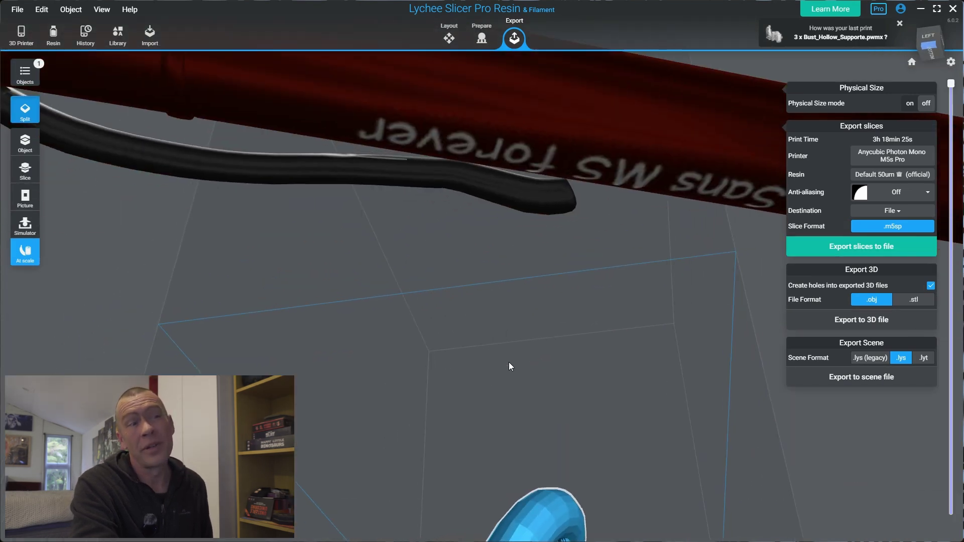
pyautogui.scroll(-1, 508, 363)
pyautogui.scroll(-2, 508, 362)
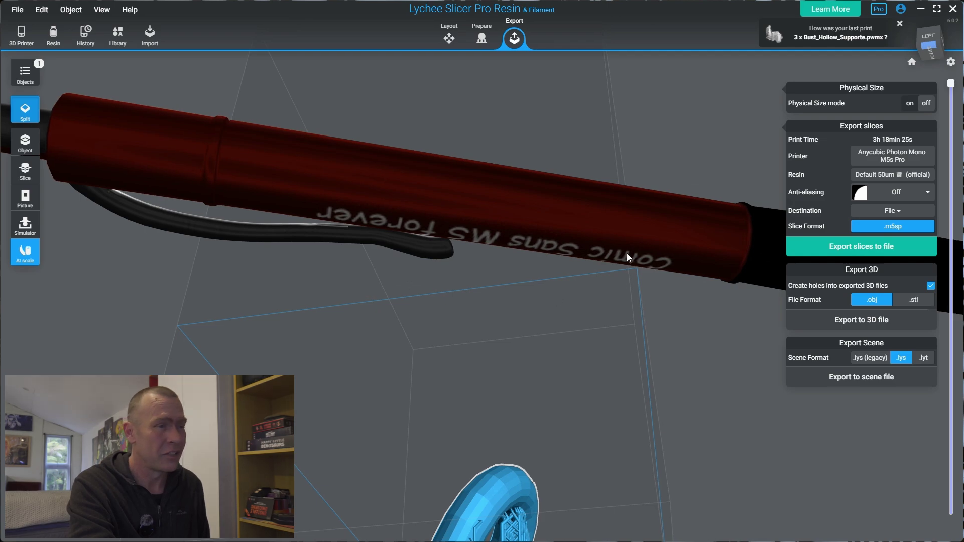
pyautogui.moveTo(456, 328); pyautogui.dragTo(402, 239)
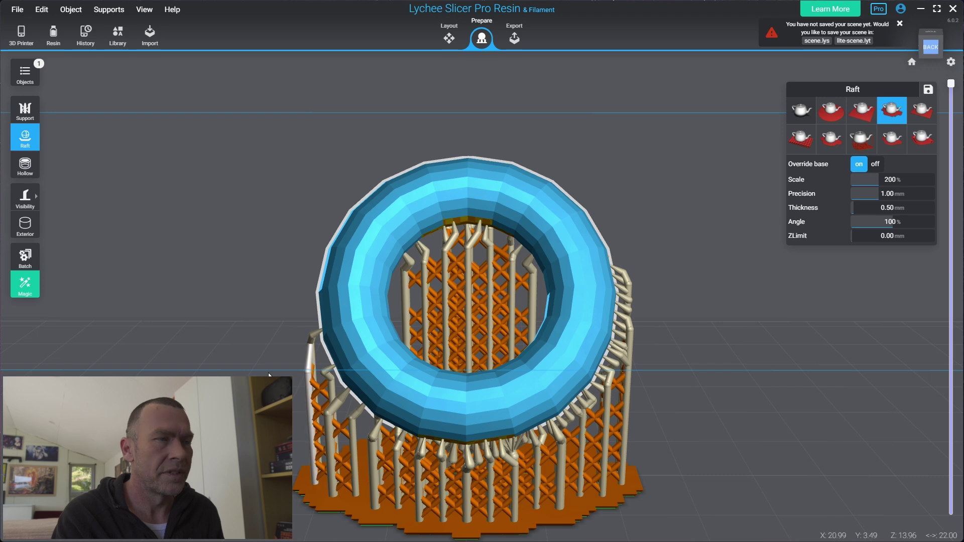
pyautogui.moveTo(269, 374); pyautogui.dragTo(302, 318, button='middle')
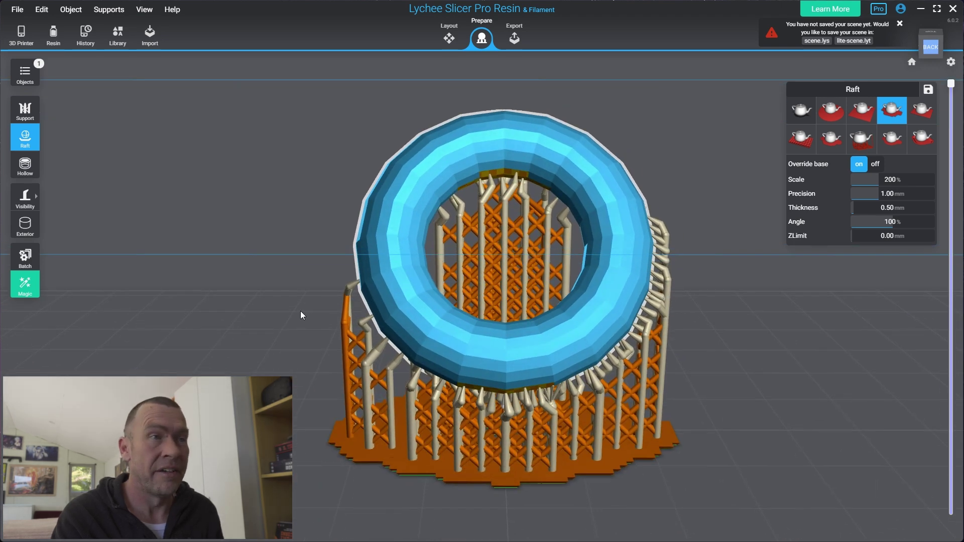